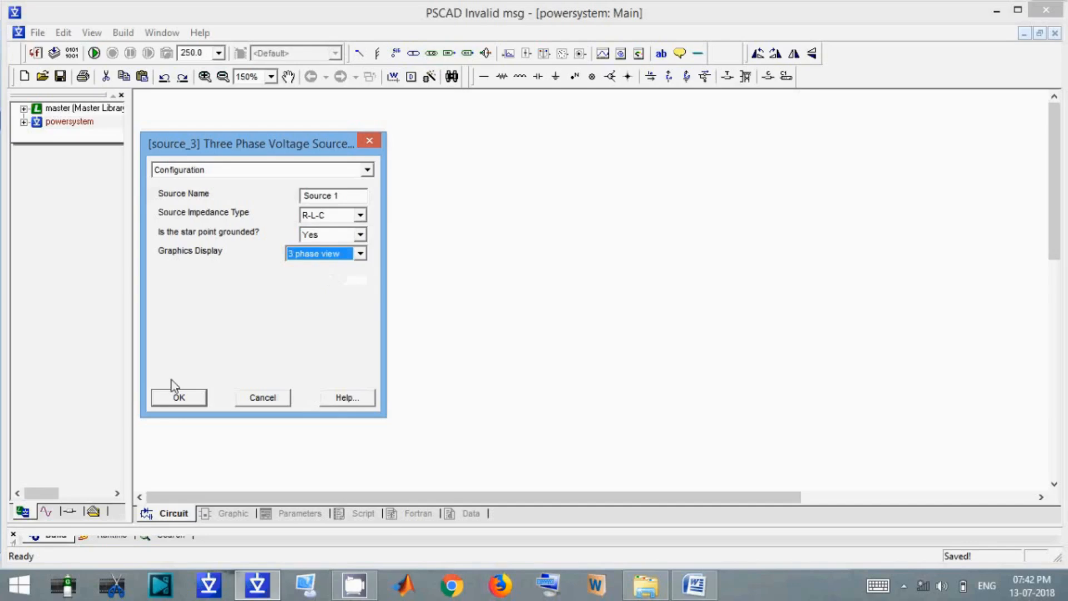
Set the three-phase voltage source's graphics display to single line view
left_click(183, 392)
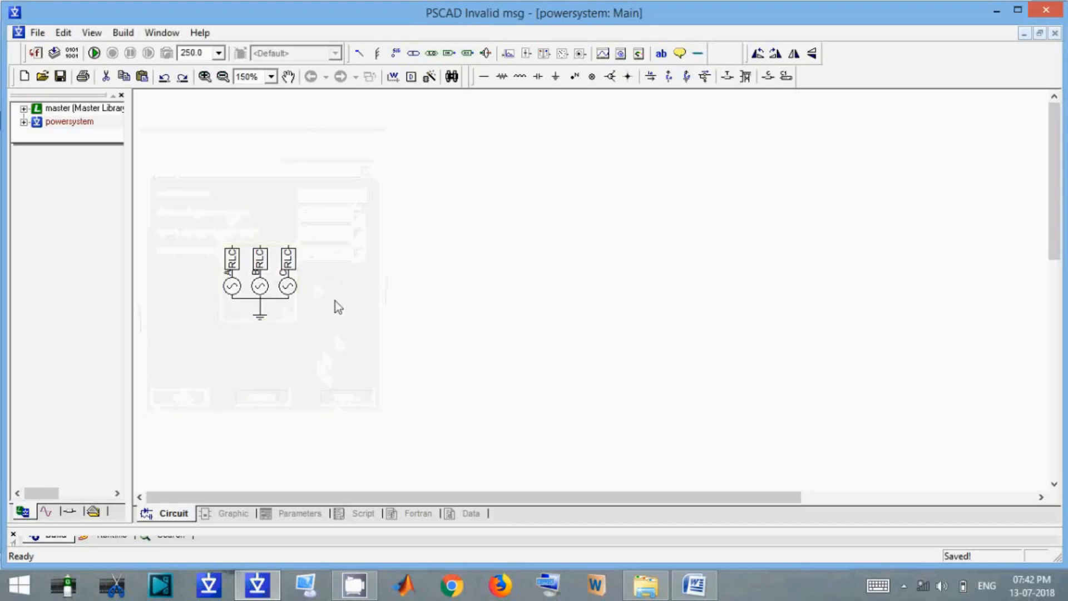
double_click(265, 275)
left_click(309, 249)
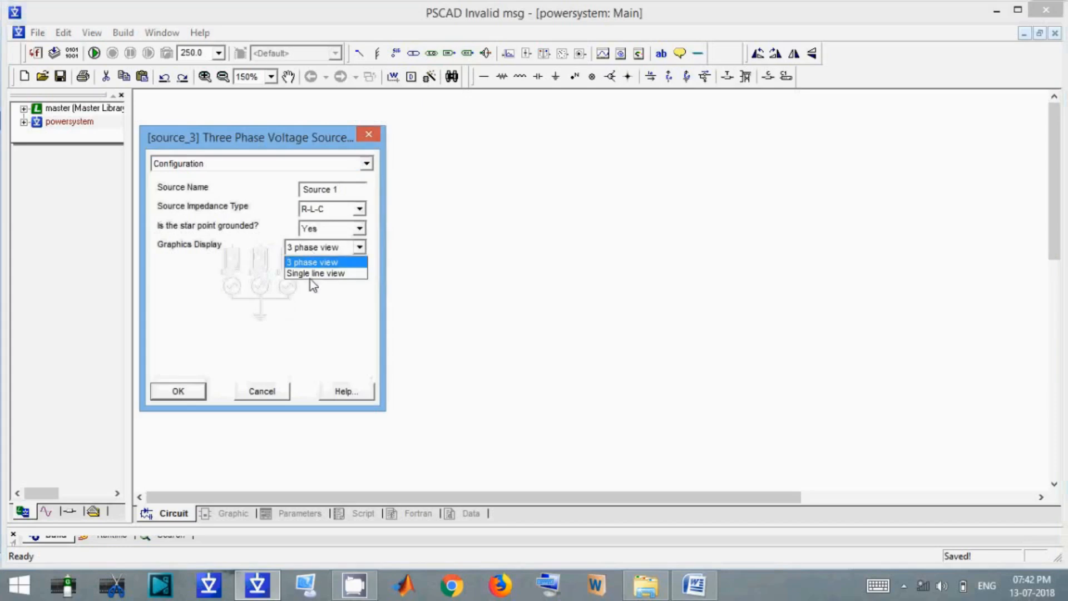
left_click(310, 276)
Enable external control of voltage and frequency in the source's signal parameters and apply the settings
left_click(264, 166)
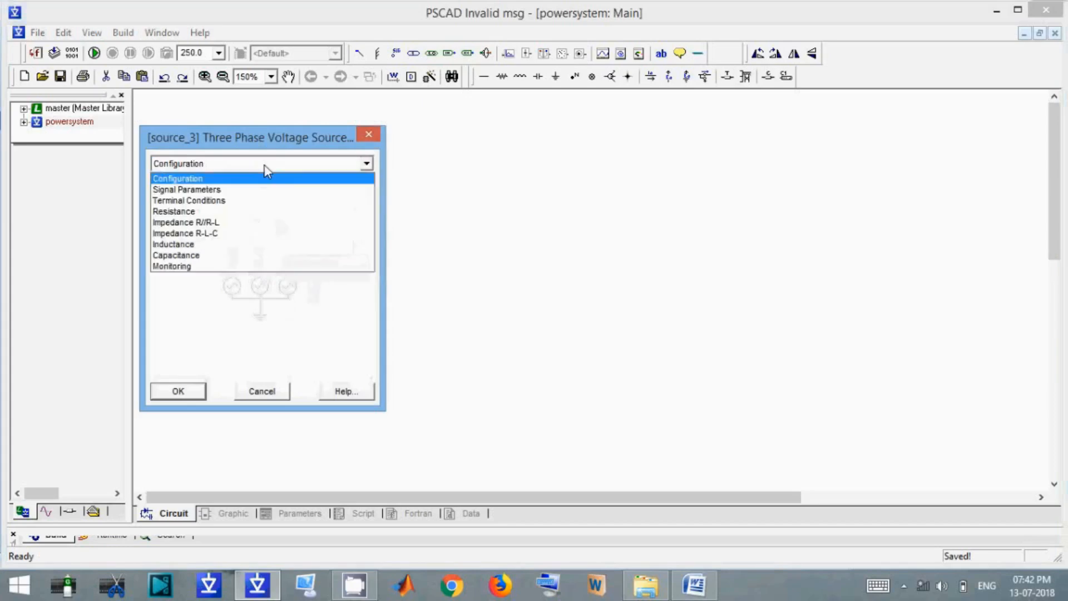
left_click(256, 188)
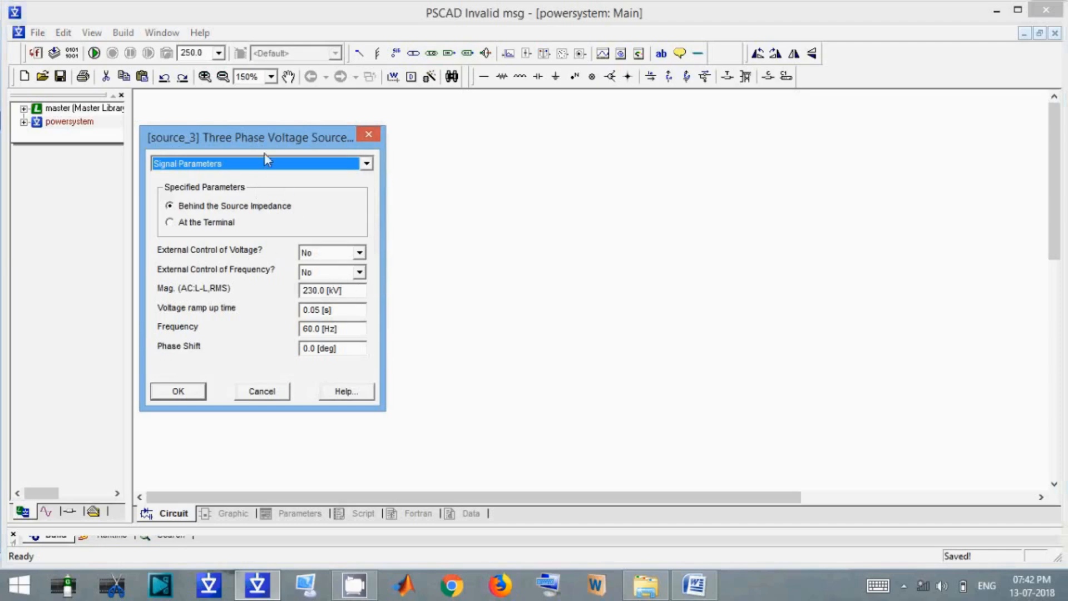
left_click_drag(269, 145, 551, 131)
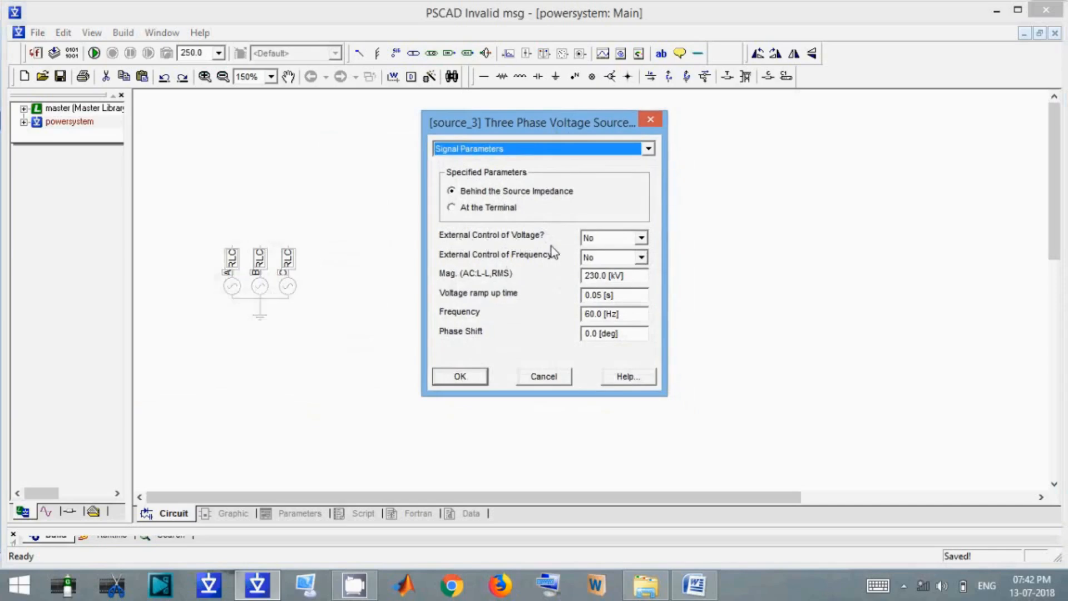
left_click(616, 238)
left_click(602, 262)
left_click(600, 262)
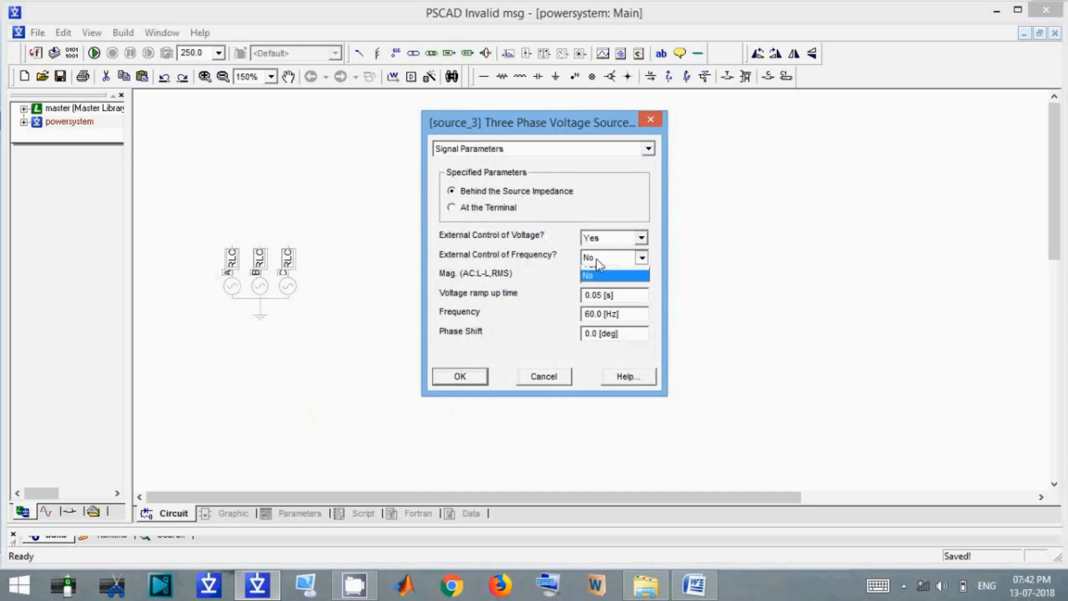
left_click(598, 266)
left_click(460, 376)
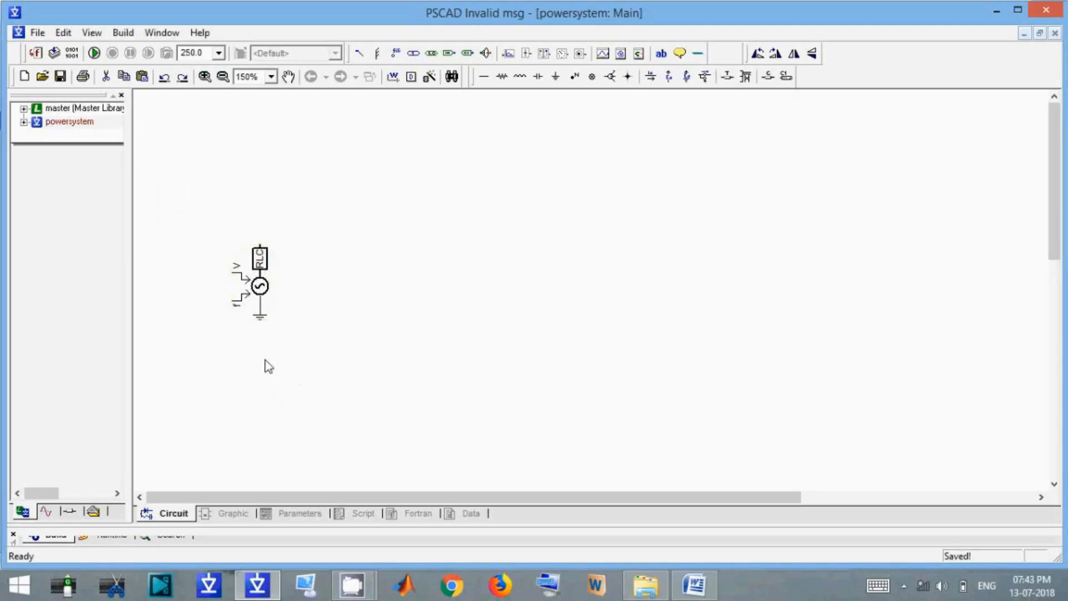
Place a real constant at the source's external voltage input
left_click(433, 56)
left_click(206, 273)
double_click(205, 274)
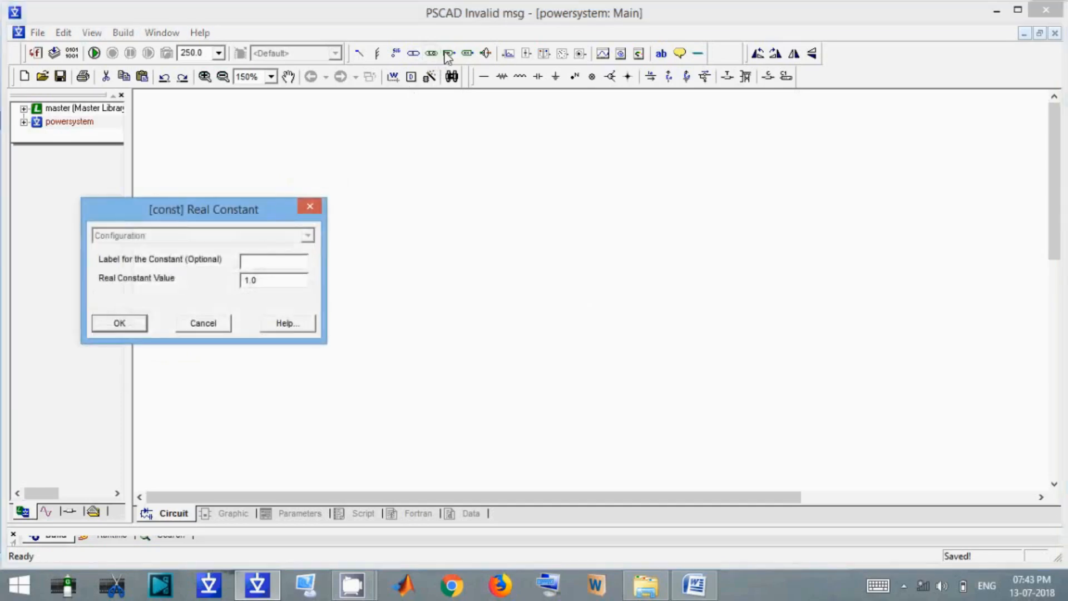
left_click(309, 207)
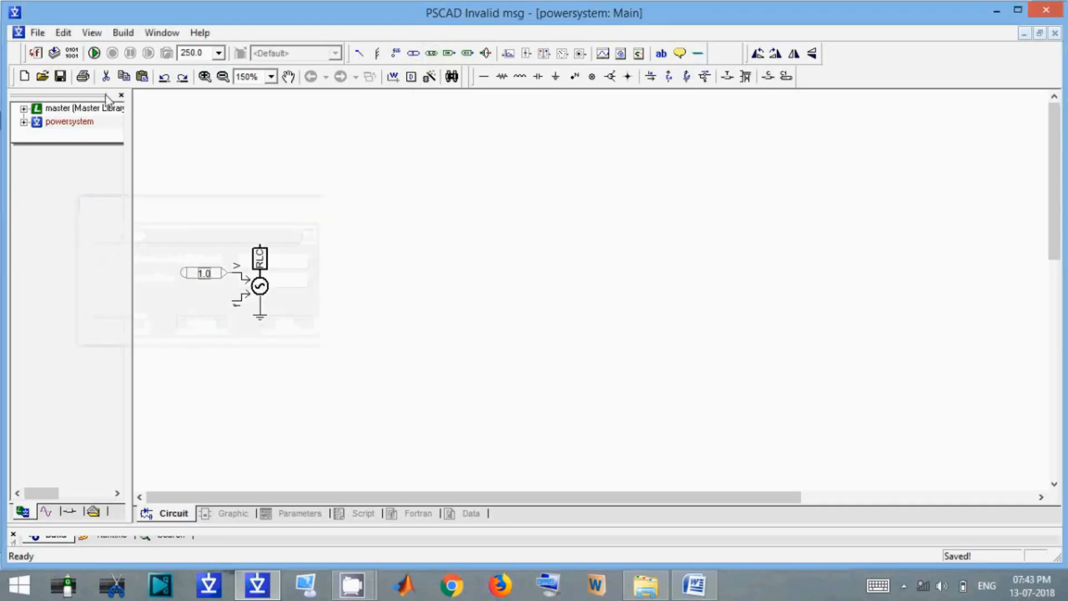
Browse the component categories on the master library's main page
double_click(104, 108)
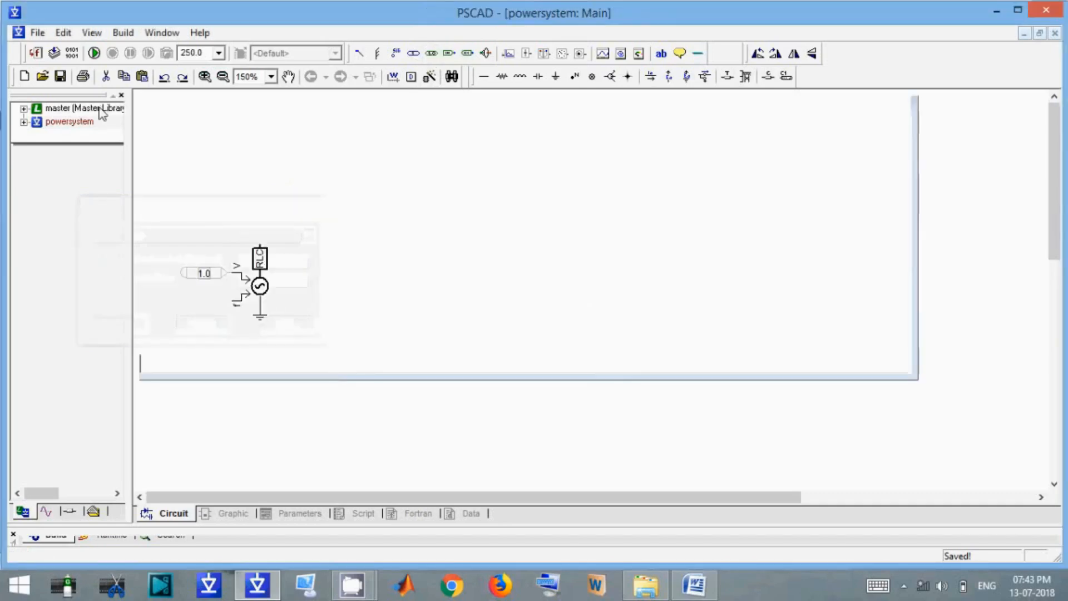
double_click(409, 212)
scroll(370, 332, "down", 2)
scroll(369, 332, "down", 8)
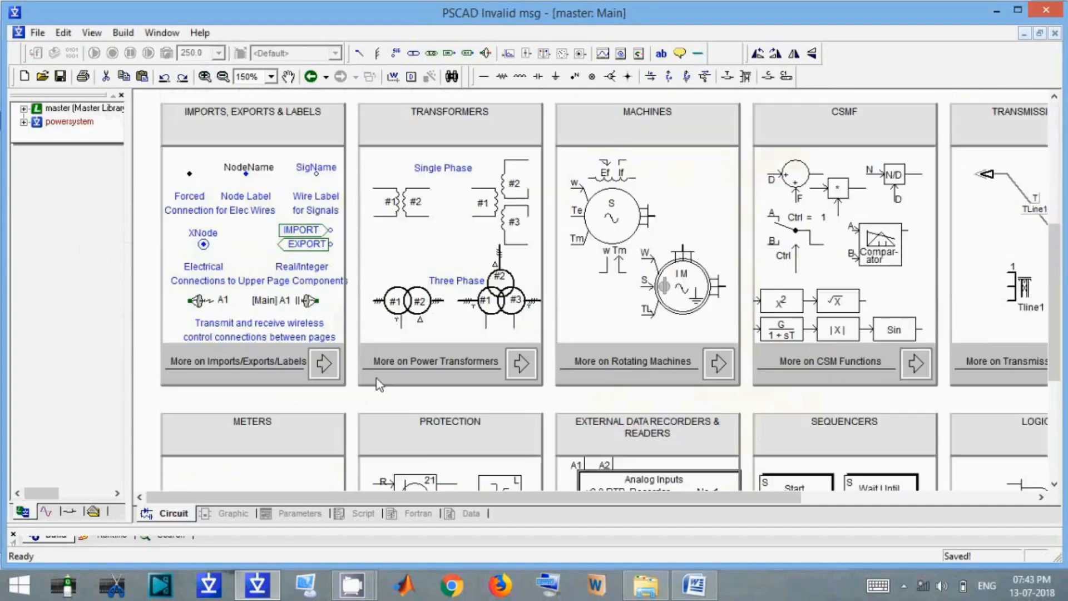
scroll(751, 309, "up", 5)
scroll(752, 309, "up", 6)
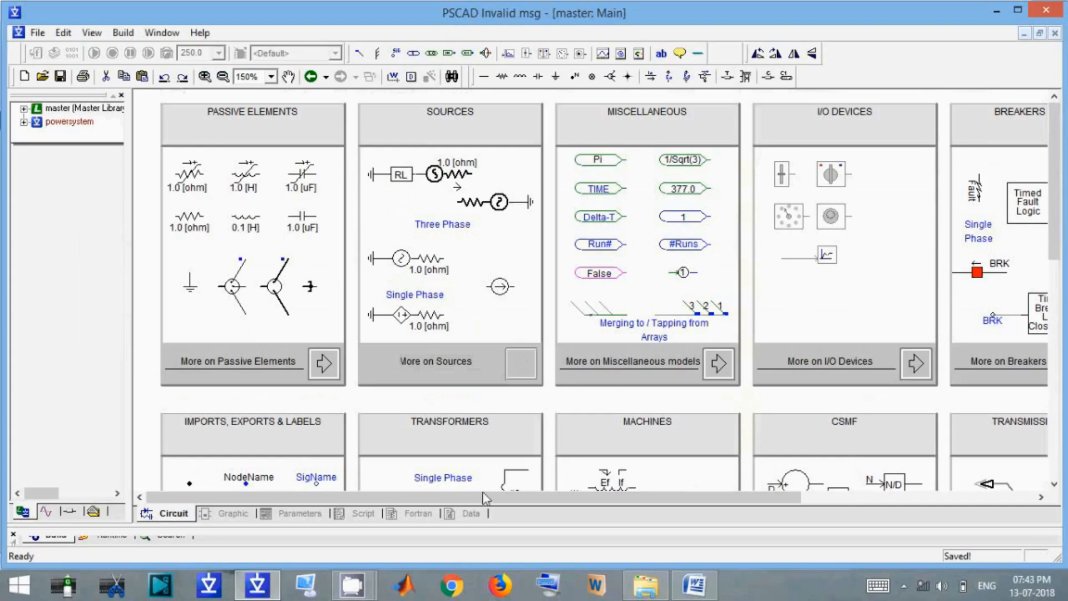
left_click_drag(487, 497, 810, 513)
scroll(807, 506, "down", 10)
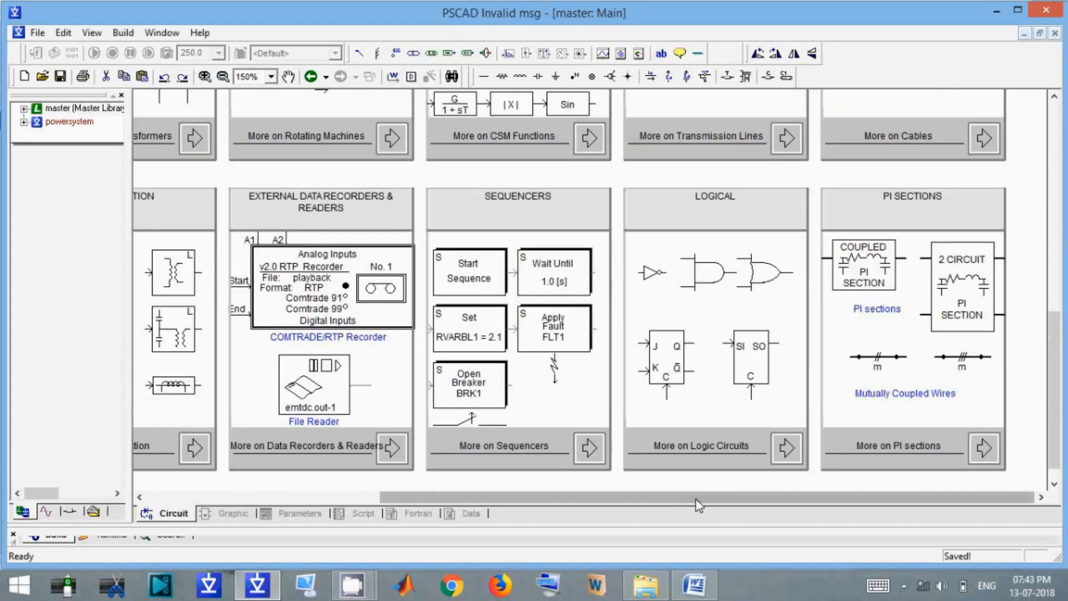
left_click_drag(698, 505, 388, 504)
scroll(323, 468, "up", 5)
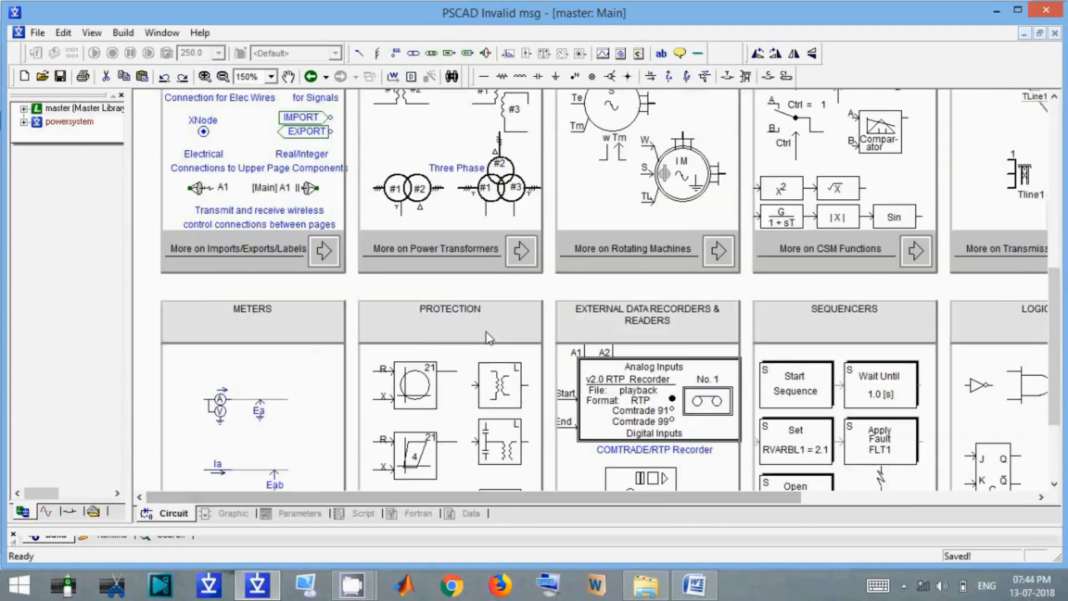
scroll(873, 426, "up", 5)
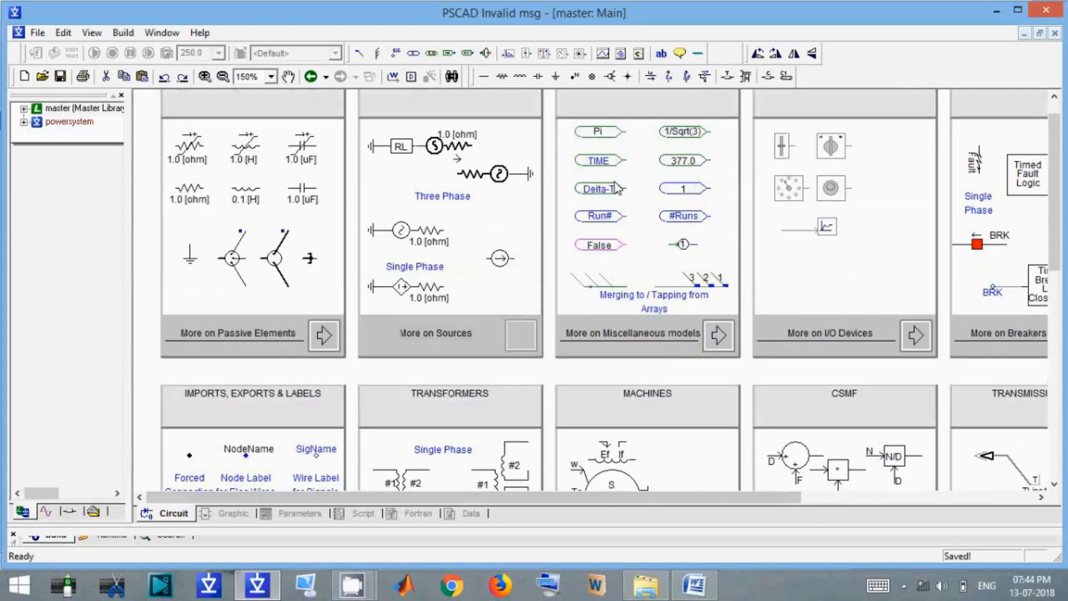
scroll(642, 239, "up", 1)
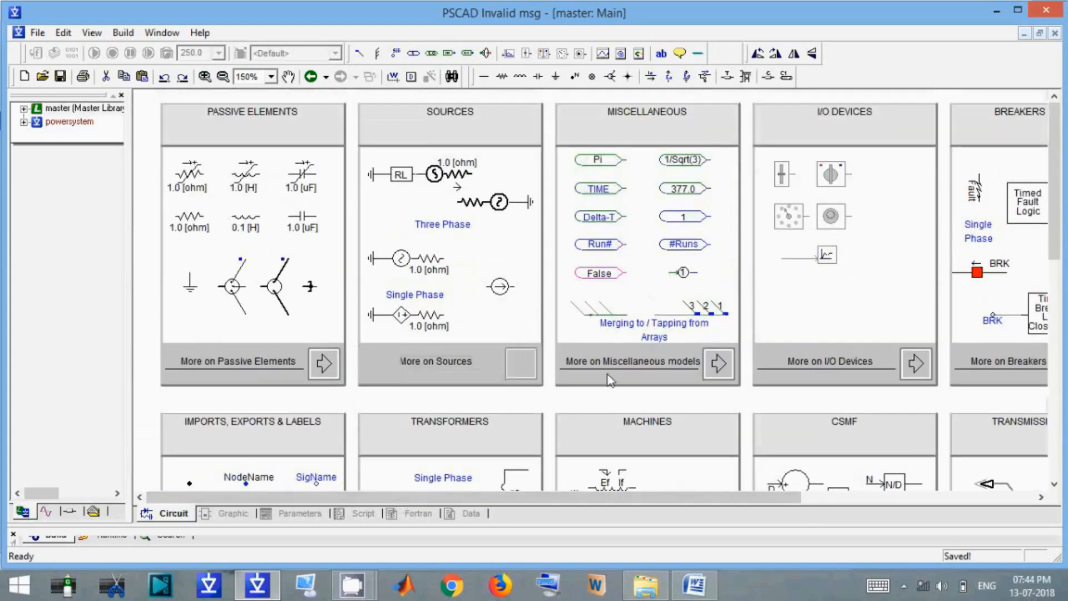
Inspect the real and integer constants in the library's Miscellaneous models, and view the constant placed on the powersystem page
double_click(639, 372)
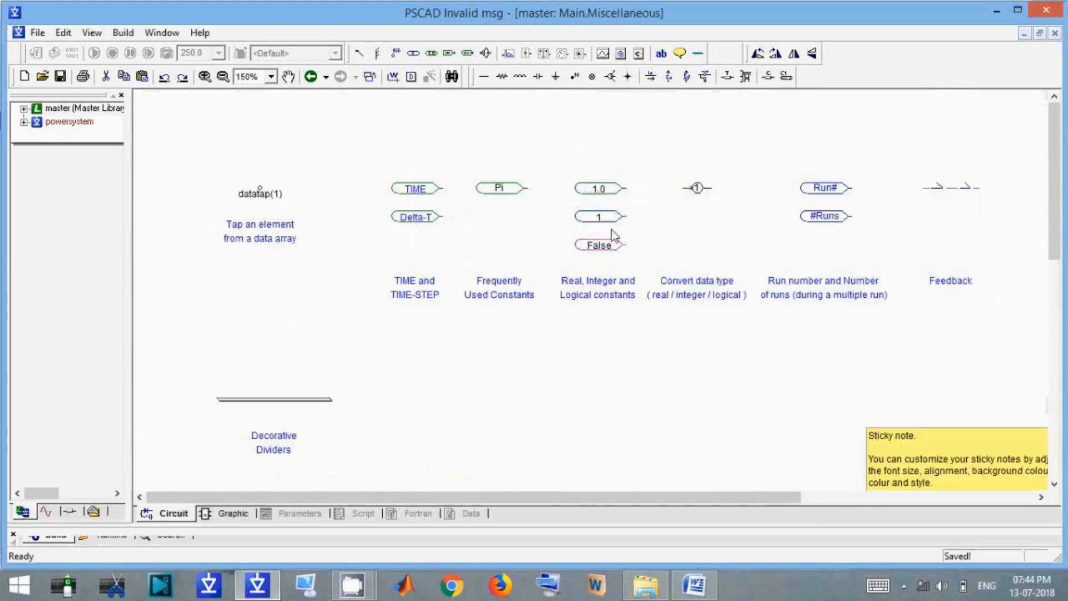
double_click(600, 188)
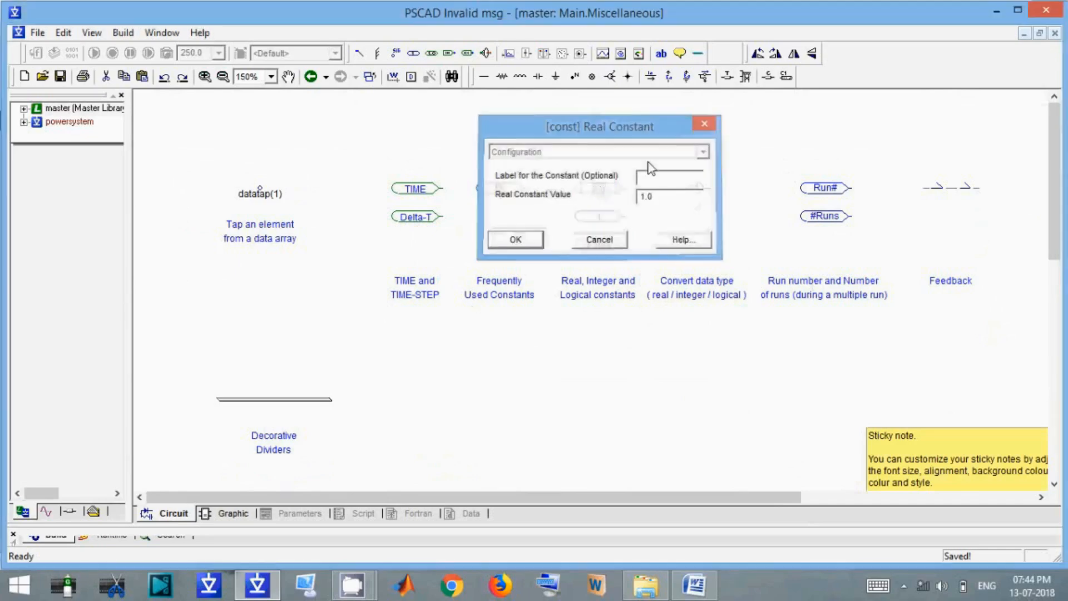
double_click(601, 217)
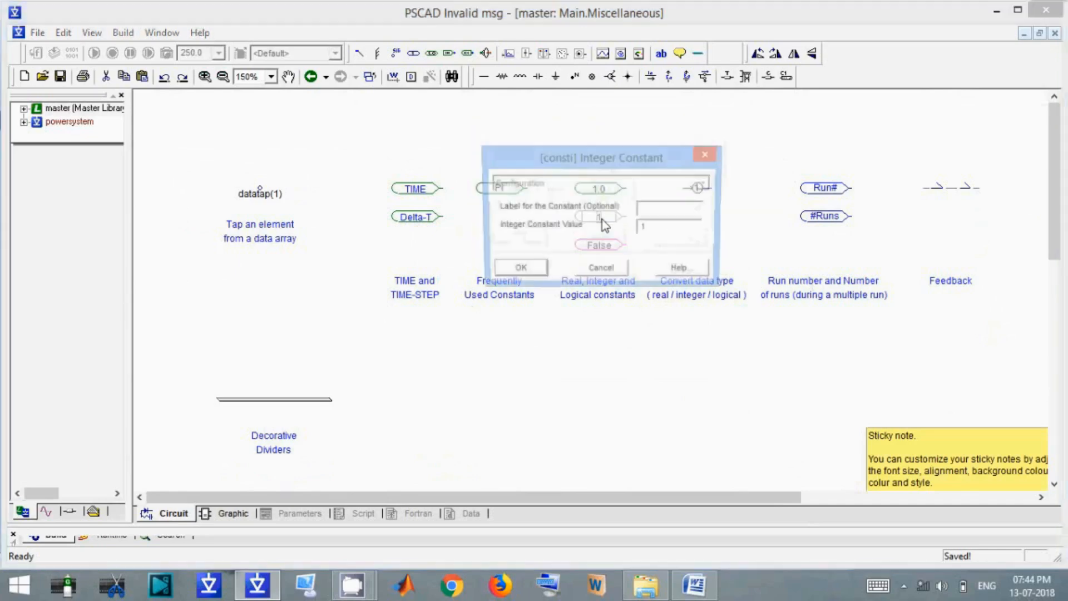
left_click(707, 155)
double_click(78, 122)
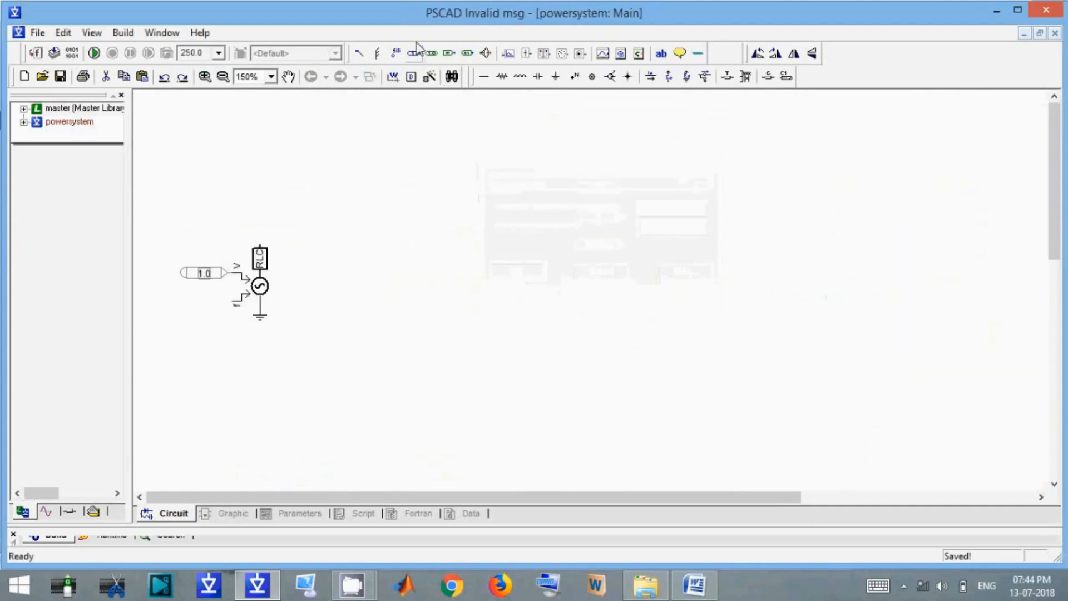
double_click(203, 273)
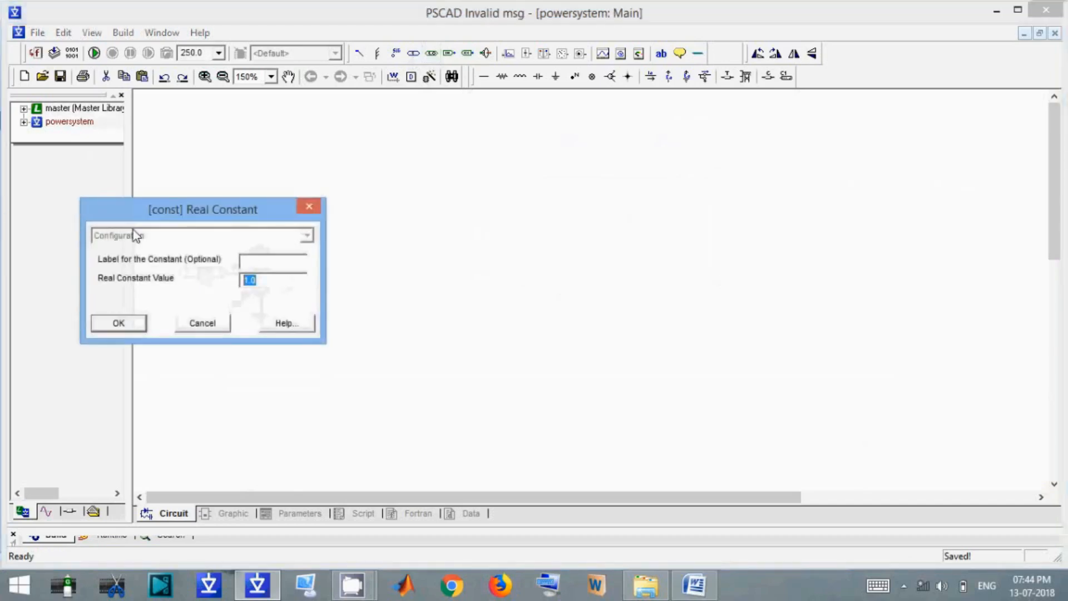
left_click(309, 206)
Open the help page for the three-phase voltage source and read its description and Configuration parameters
double_click(262, 275)
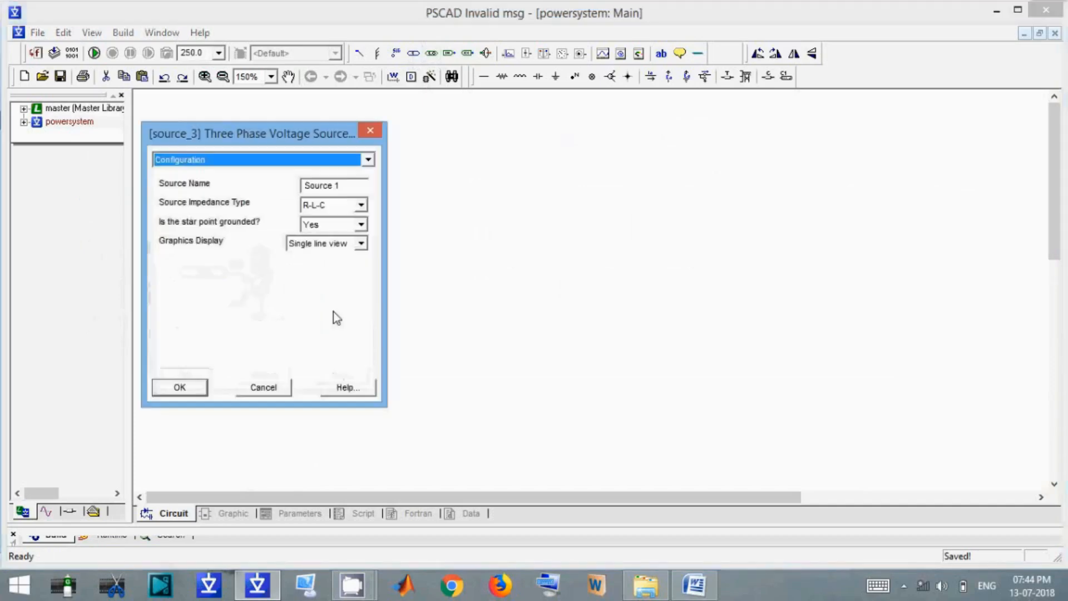
left_click(341, 388)
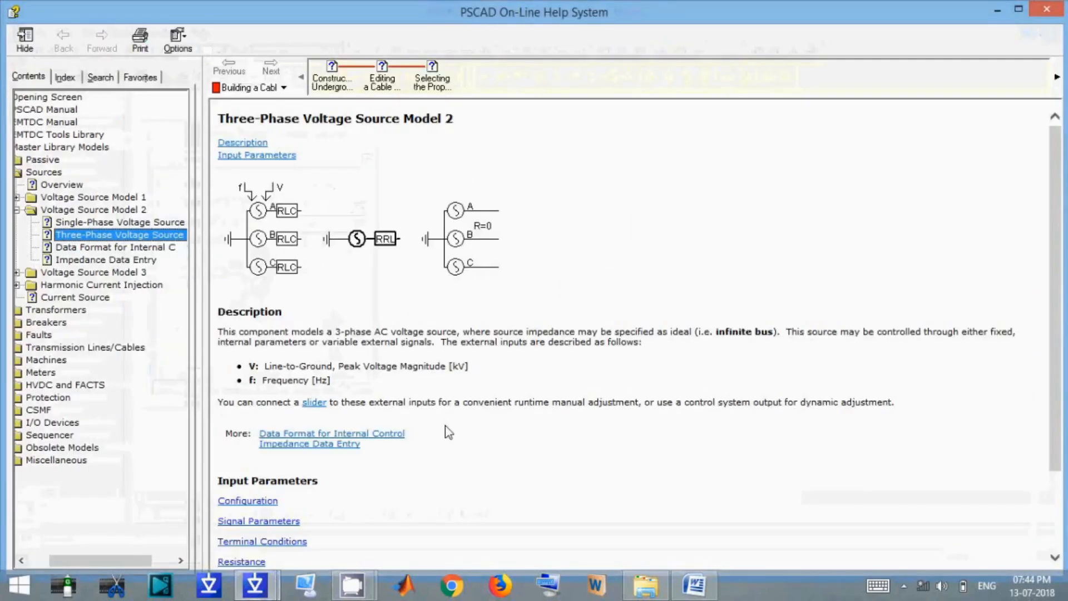
left_click_drag(1063, 149, 1034, 353)
left_click(1044, 183)
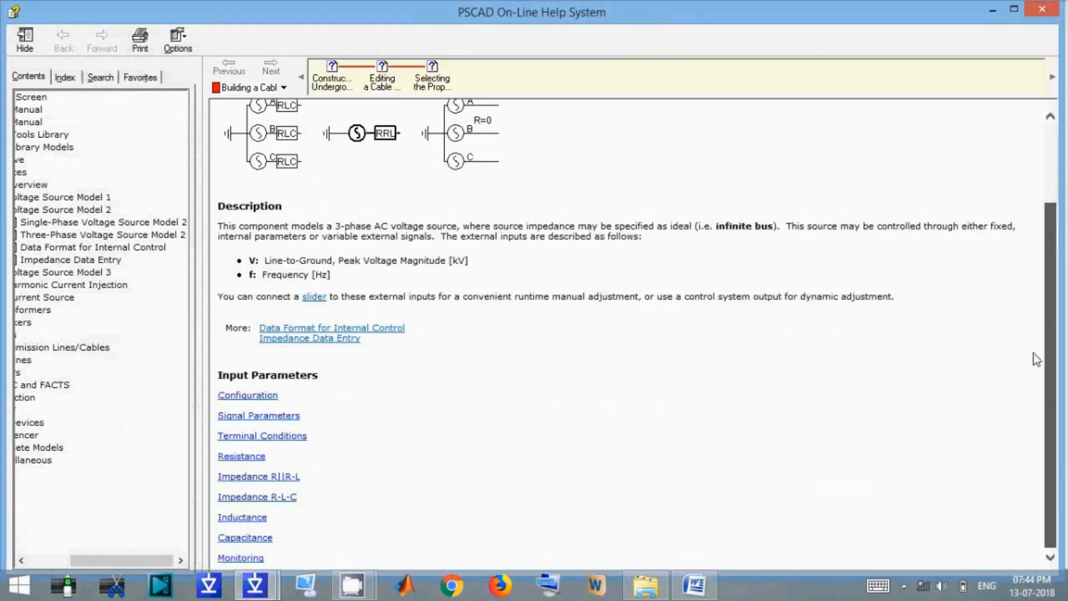
left_click(248, 396)
scroll(432, 348, "down", 3)
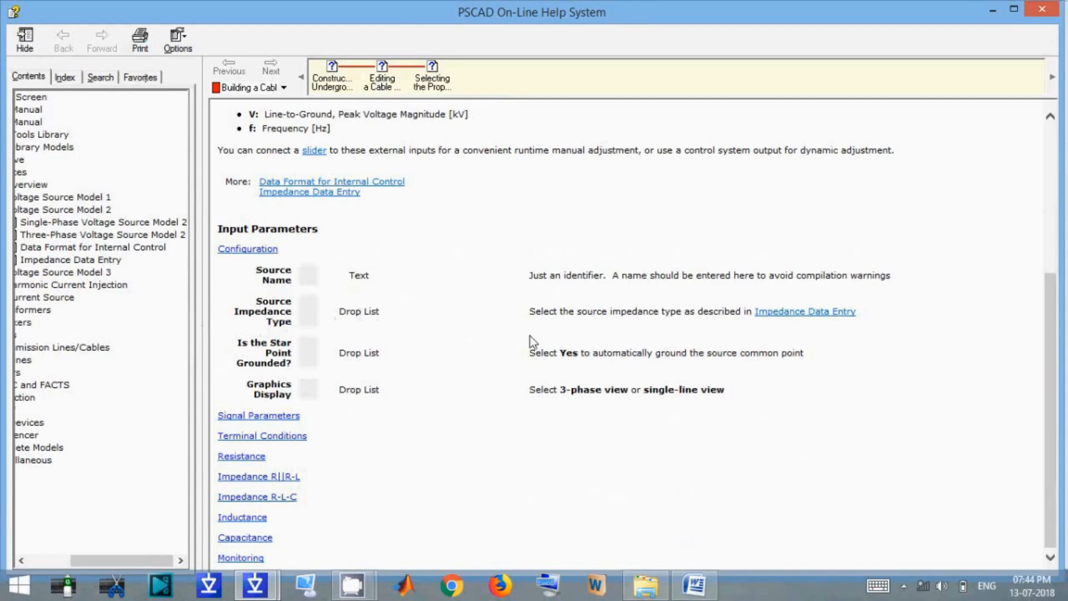
Read the Signal Parameters help, checking the unit of the line-to-line RMS source voltage, and close the help and source settings
left_click(260, 416)
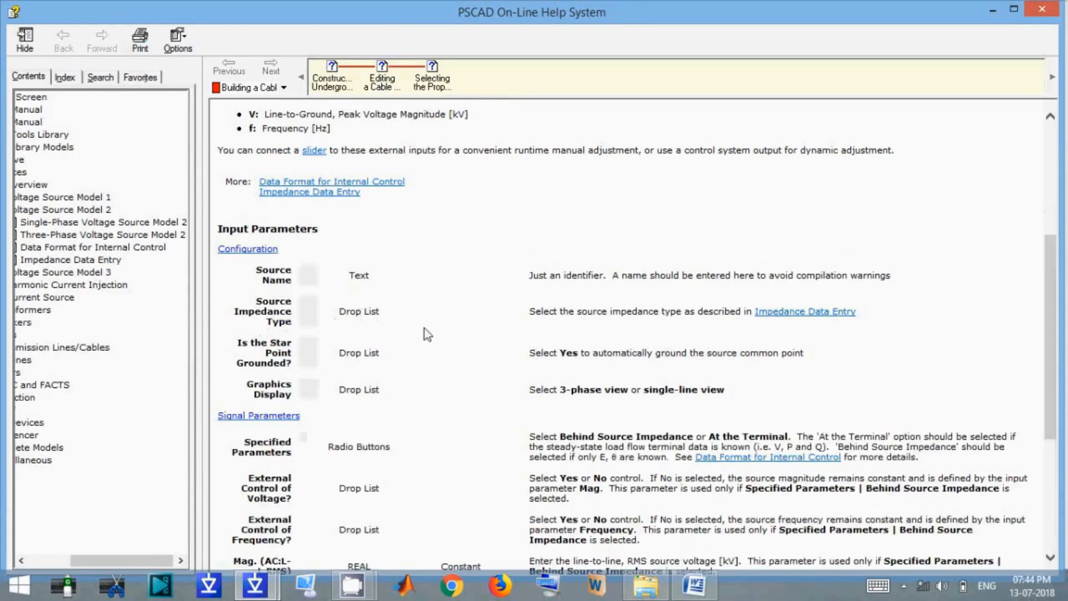
scroll(436, 339, "down", 5)
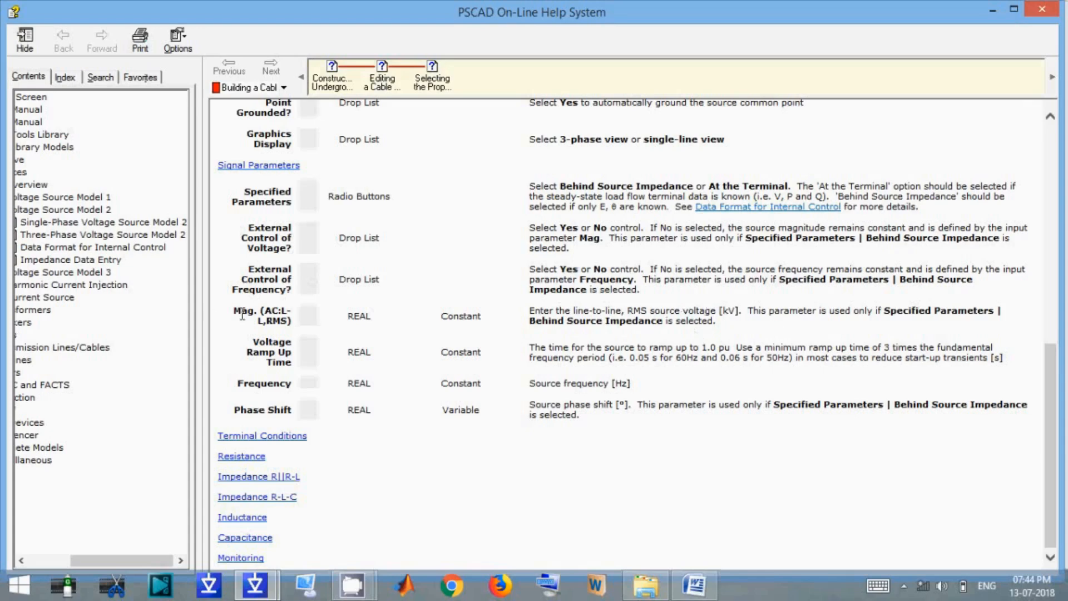
double_click(731, 309)
left_click(756, 326)
left_click_drag(734, 310, 719, 307)
left_click(724, 339)
left_click_drag(747, 311, 721, 307)
left_click(735, 317)
left_click(1043, 16)
left_click(204, 386)
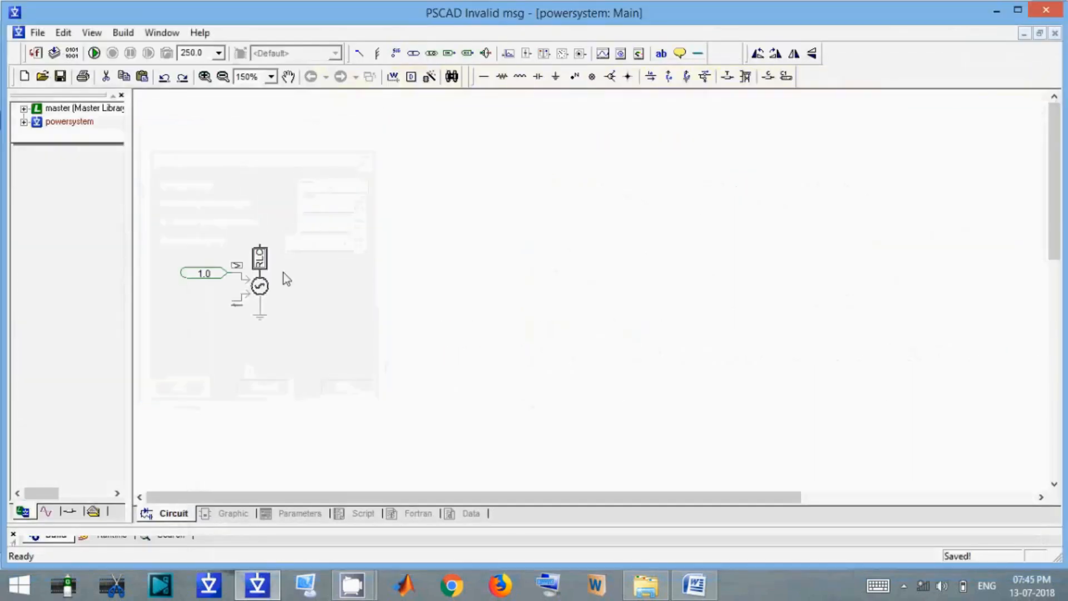
Set the real constant to 230 and move it away from the source's voltage input to the empty area above
double_click(194, 276)
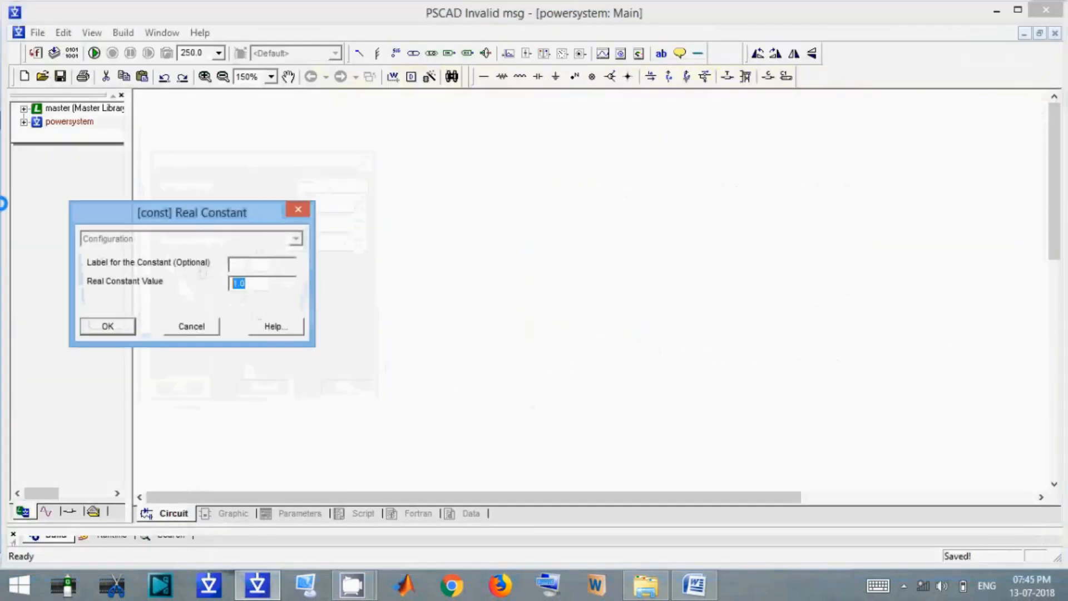
type("230")
key("Return")
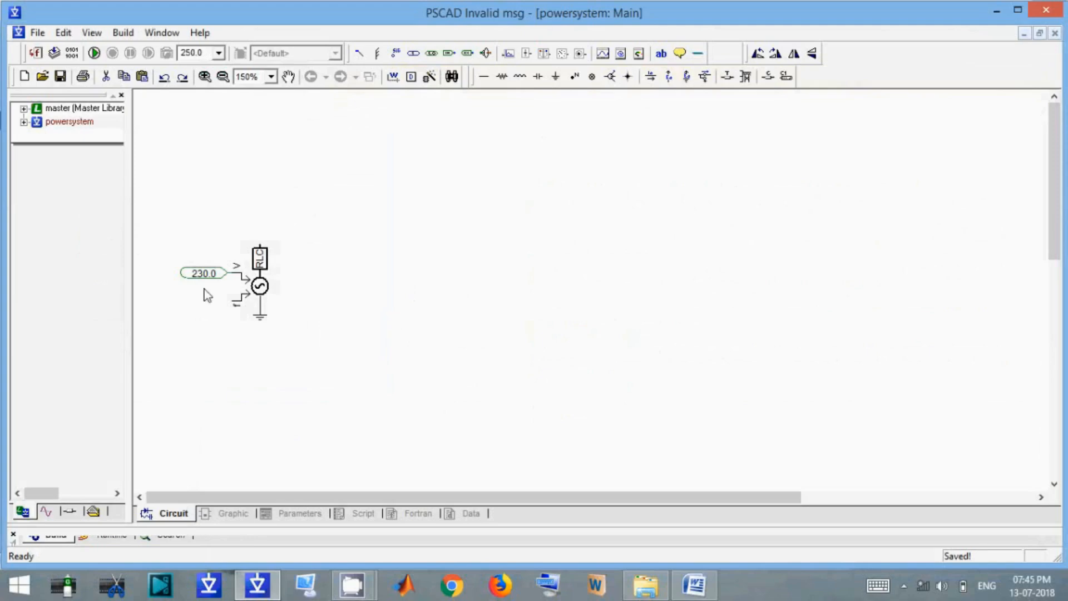
left_click_drag(205, 274, 204, 161)
Disable external control of both voltage and frequency in the three-phase source's signal parameters
double_click(260, 288)
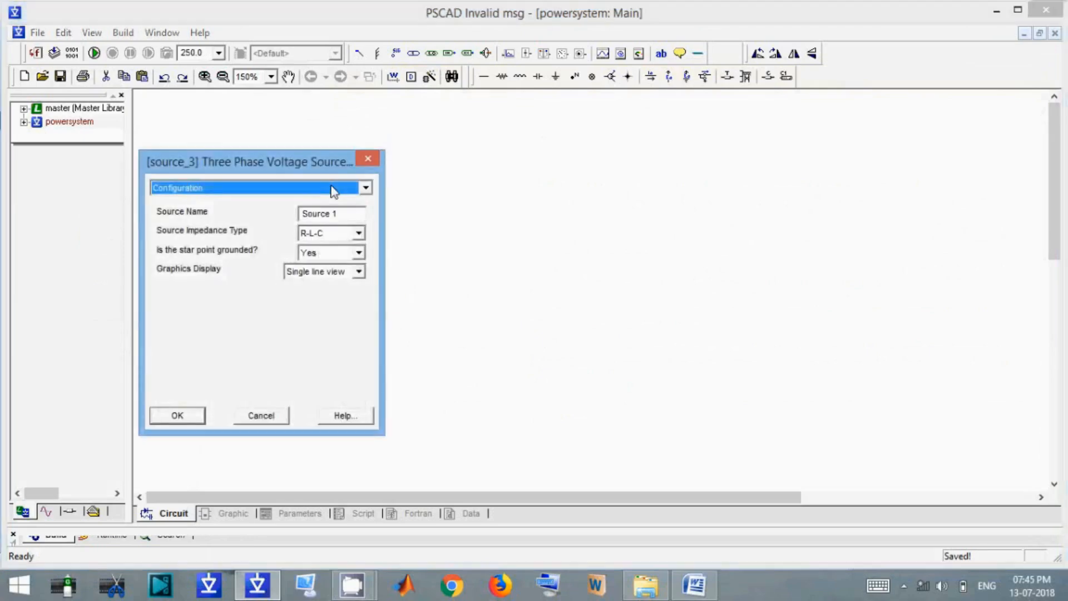
scroll(332, 191, "down", 1)
left_click(345, 280)
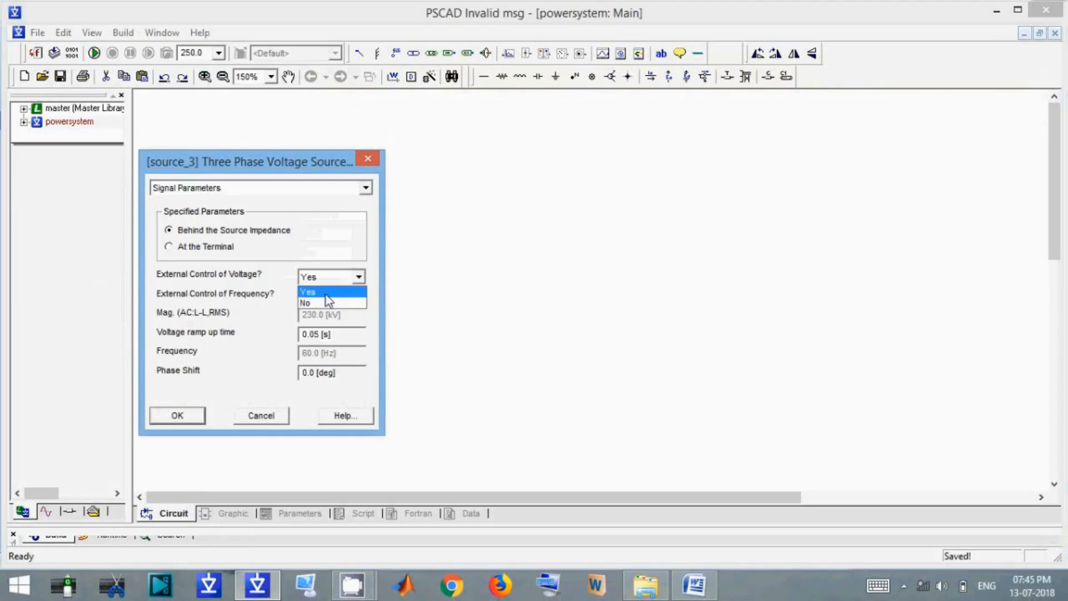
left_click(327, 294)
left_click(338, 295)
left_click(347, 273)
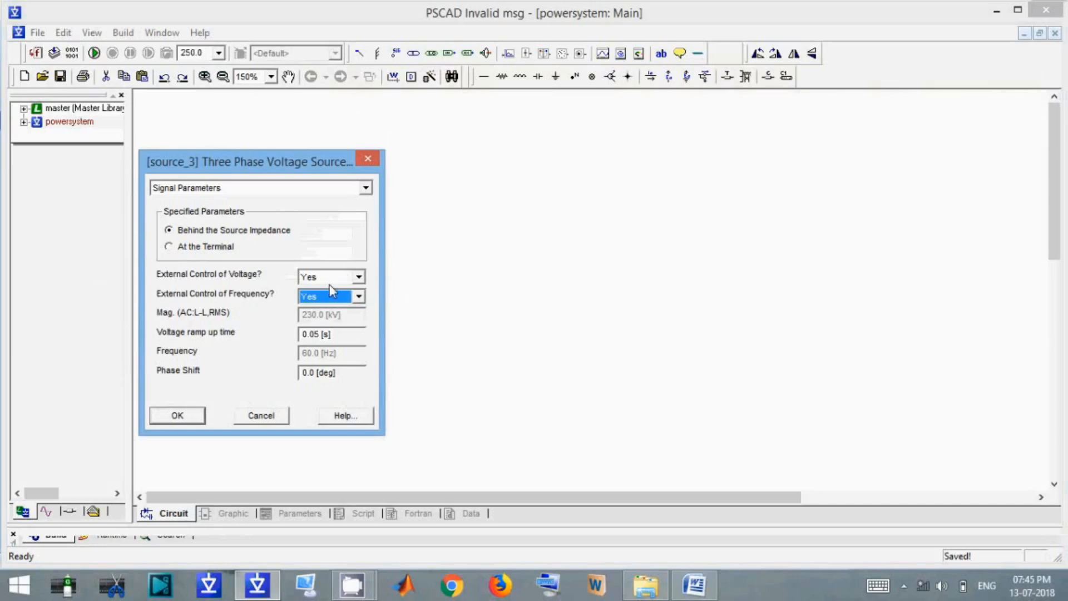
left_click(331, 276)
left_click(306, 303)
left_click(319, 294)
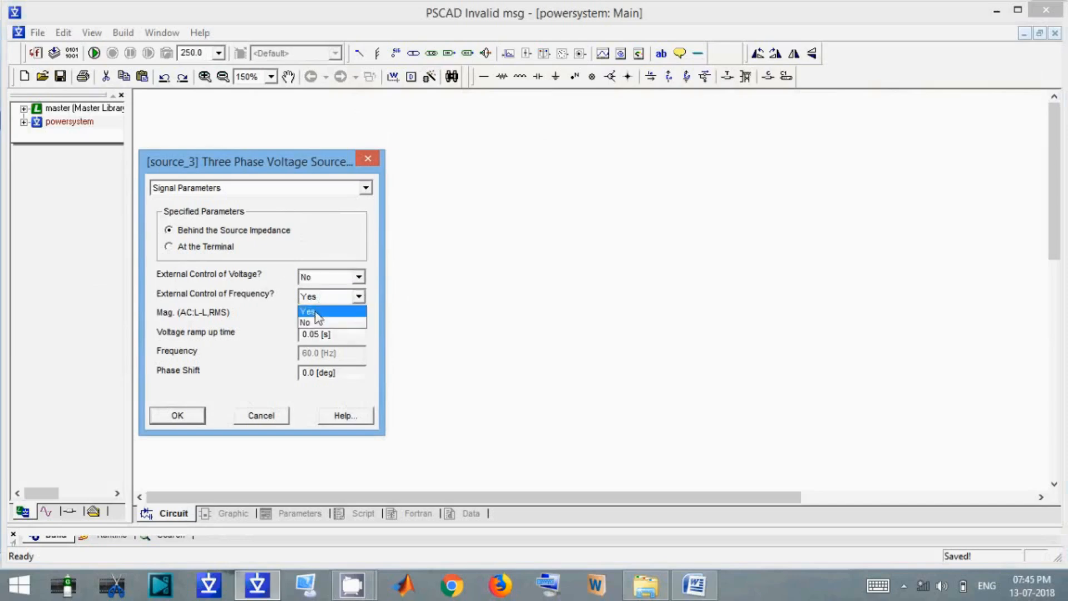
left_click(314, 323)
left_click(321, 316)
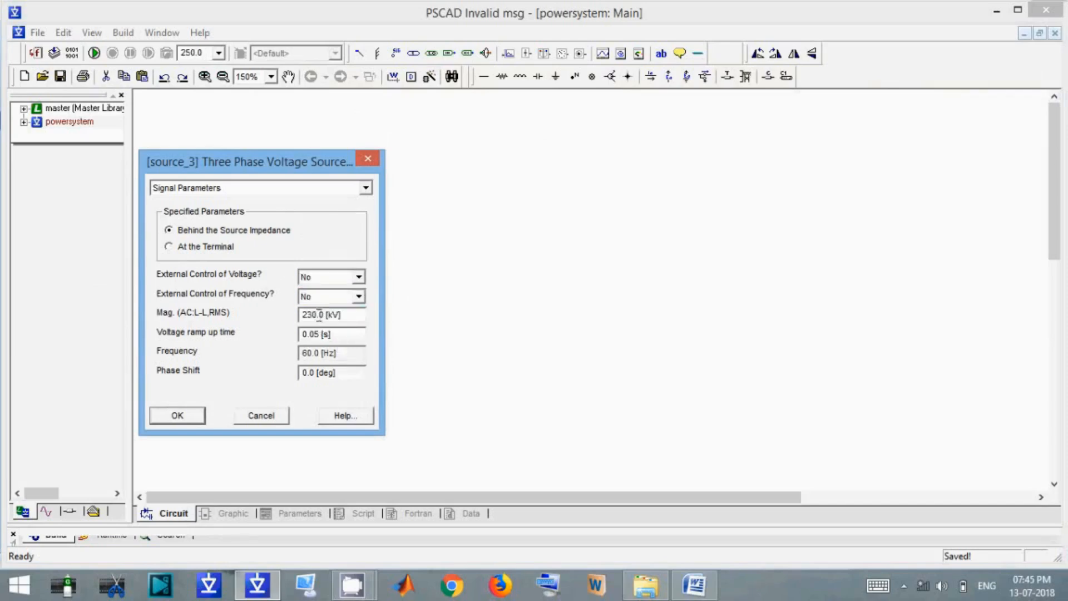
Set the source's frequency to 50 Hz, moving its settings window clear of the circuit
left_click_drag(310, 172, 535, 169)
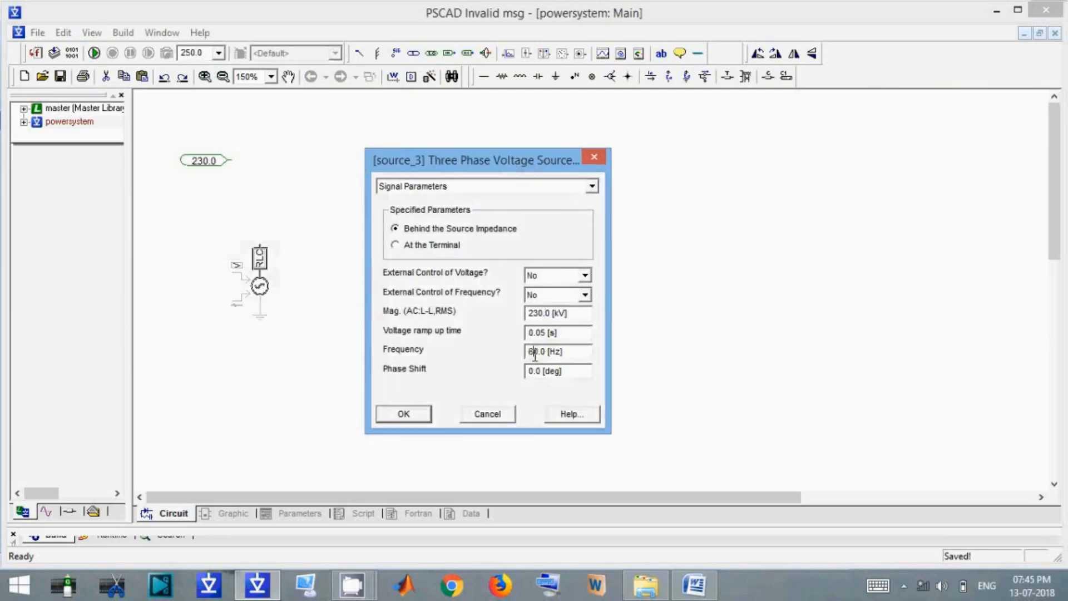
left_click_drag(535, 352, 441, 332)
type("5")
left_click(529, 372)
Review the source's remaining parameter pages, including Impedance R-L-C and Monitoring, and apply the source settings
left_click(508, 188)
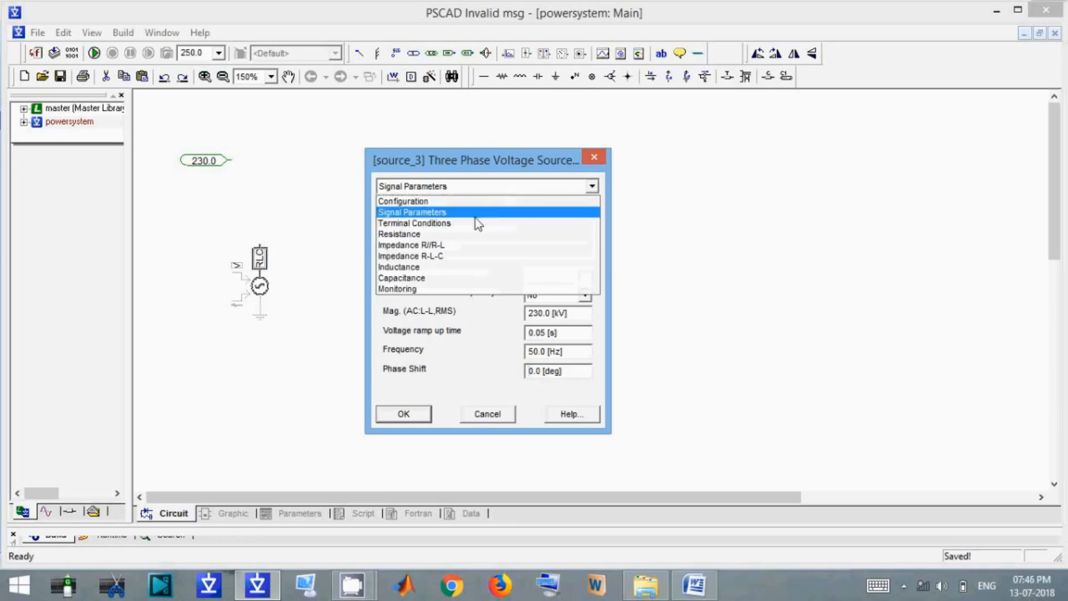
left_click(475, 223)
key("Down")
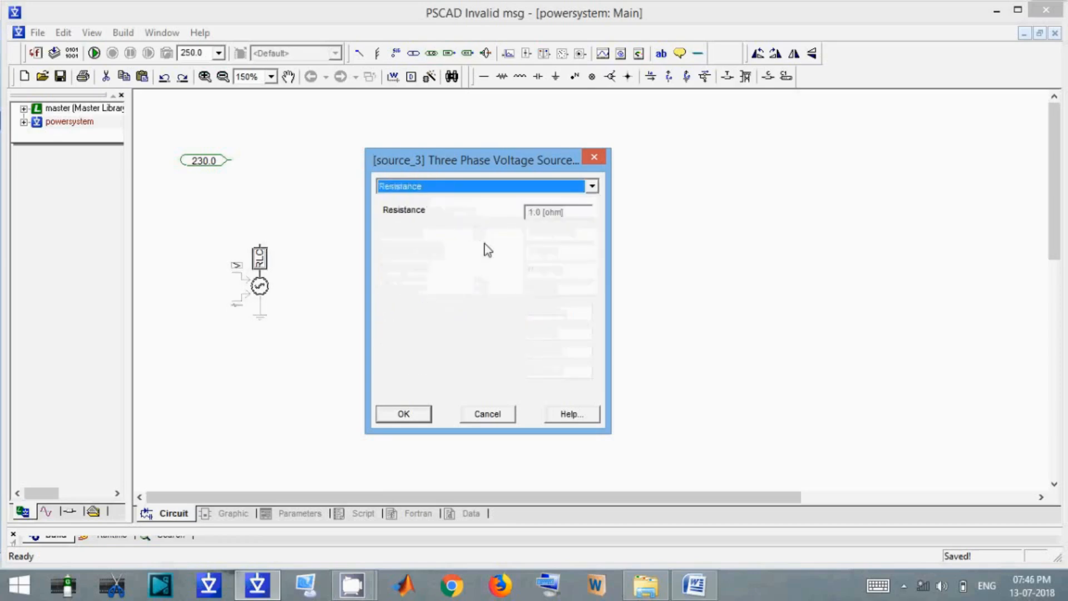
key("Down")
key("Down")
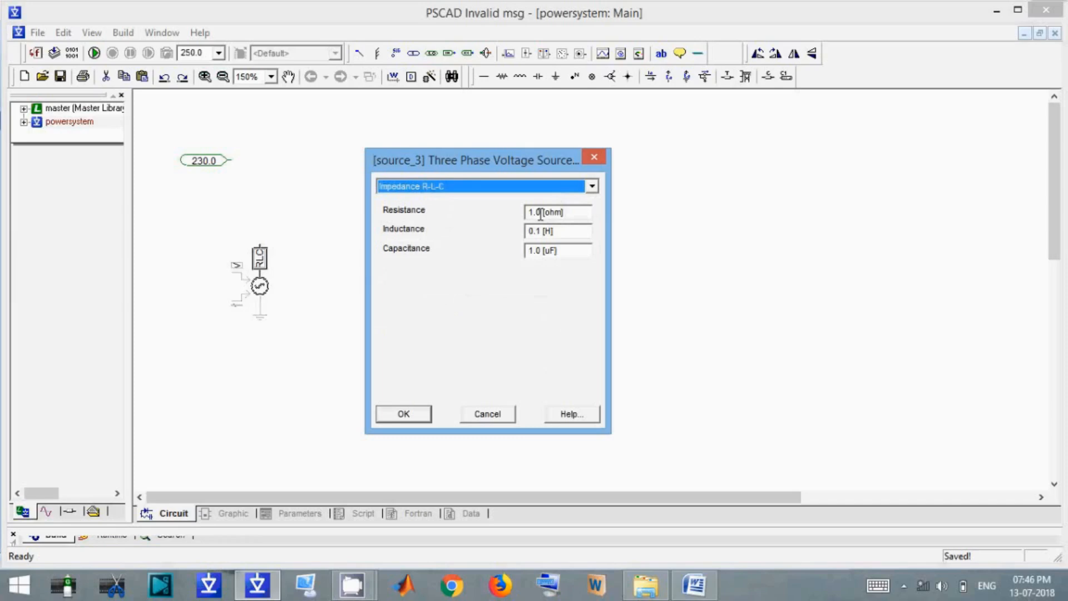
key("Tab")
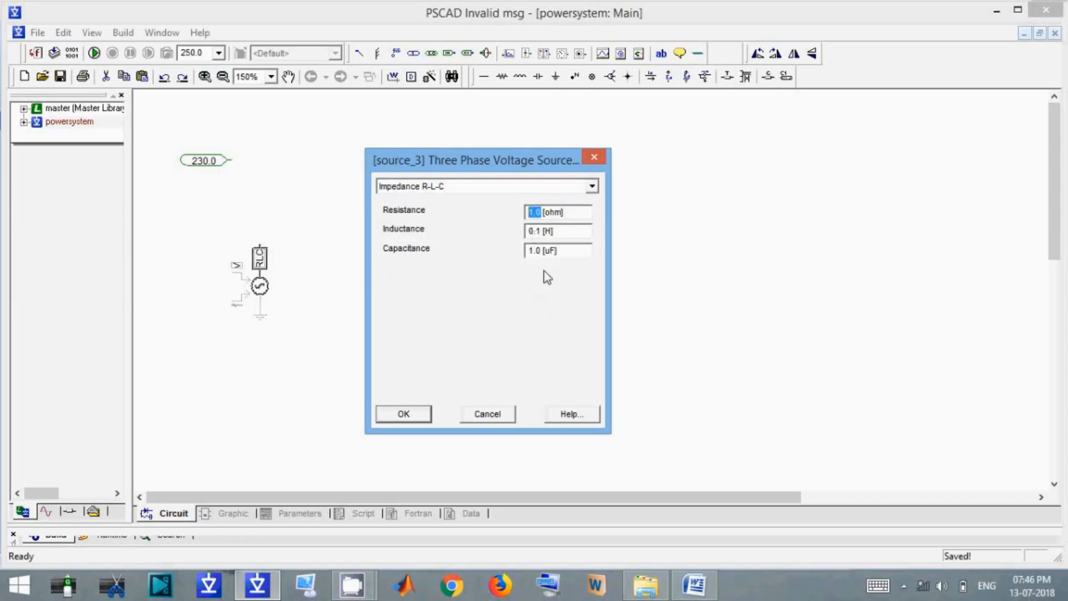
left_click(521, 188)
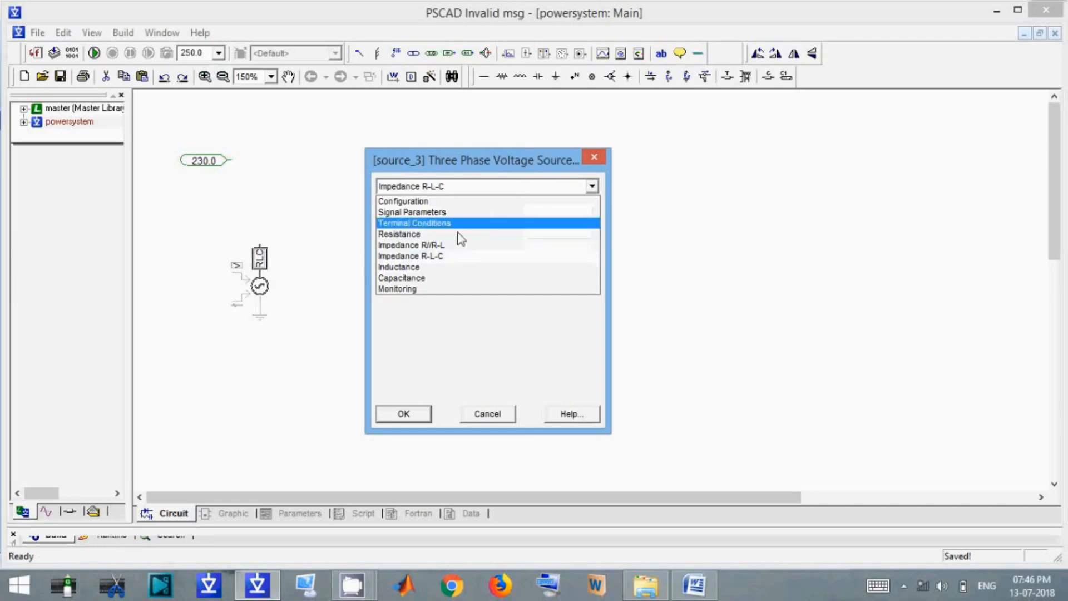
left_click(536, 266)
key("Down")
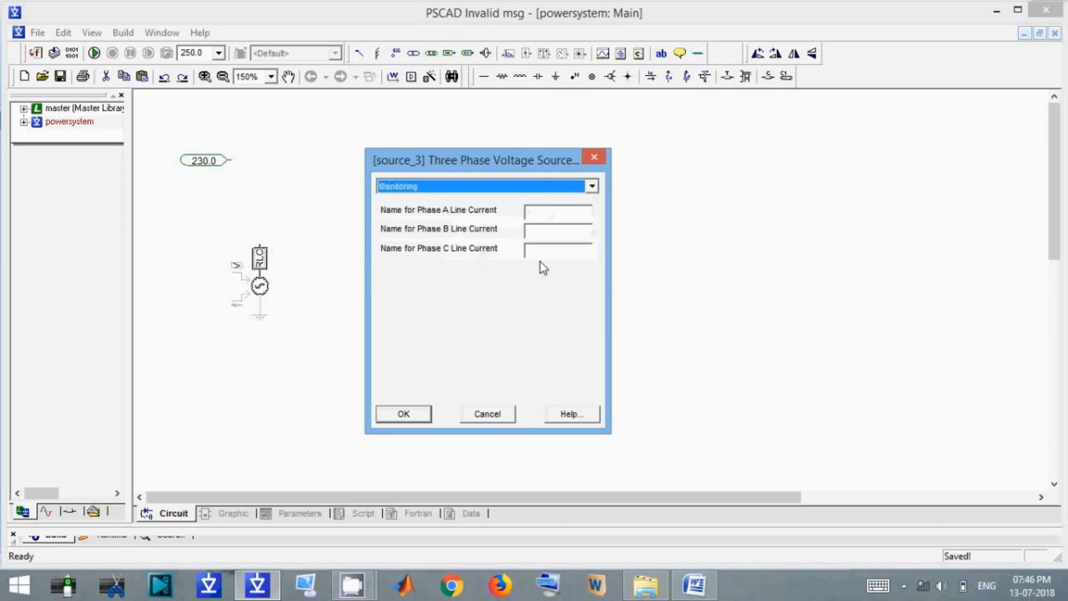
left_click(400, 414)
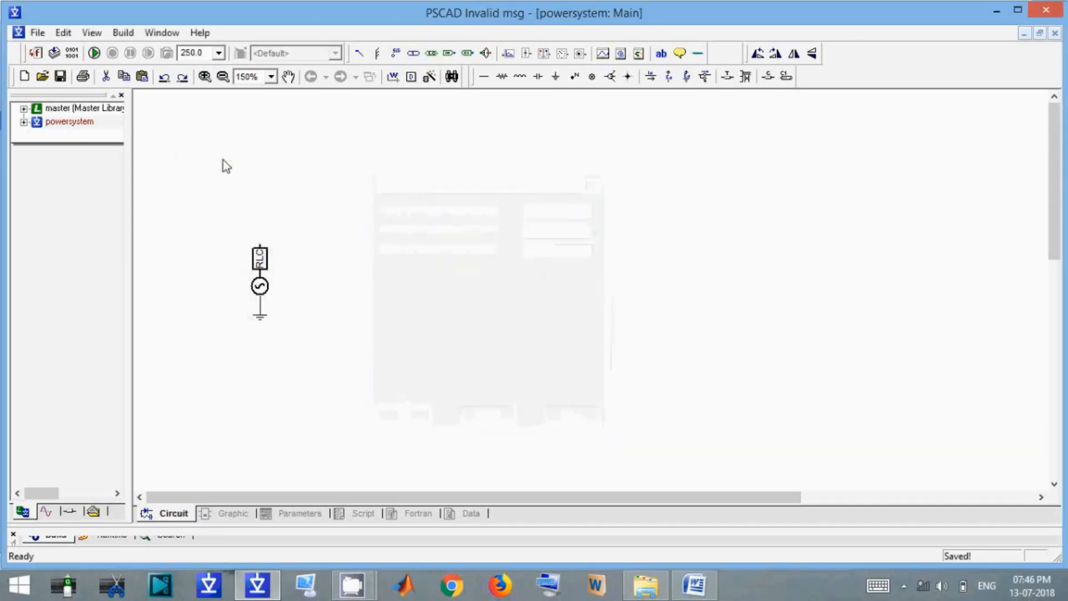
Move the voltage source a short distance left on the powersystem page
left_click(260, 288)
left_click_drag(260, 288, 217, 273)
left_click(396, 288)
left_click(213, 275)
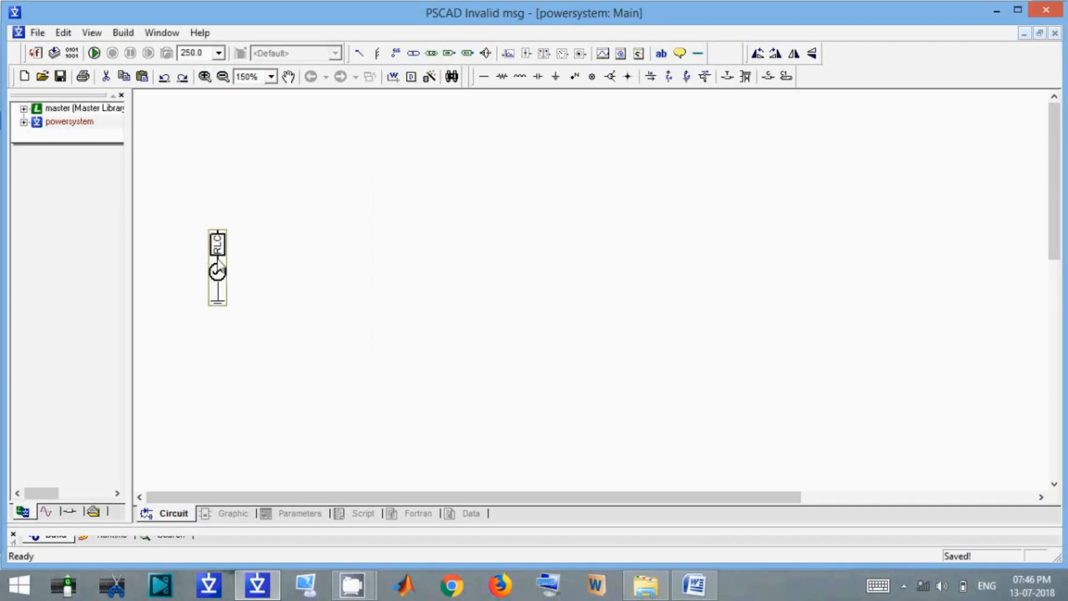
left_click(472, 427)
Switch to the Word tutorial outline, check the network item mentioning the load and sticky notes, and return to PSCAD
left_click(697, 586)
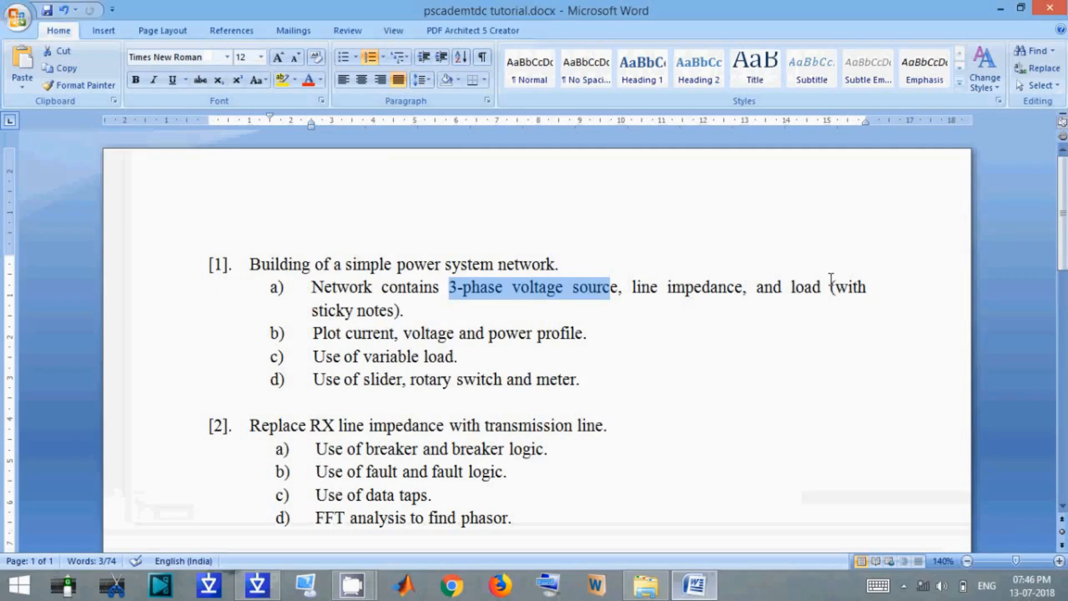
left_click(835, 288)
left_click_drag(835, 289, 823, 290)
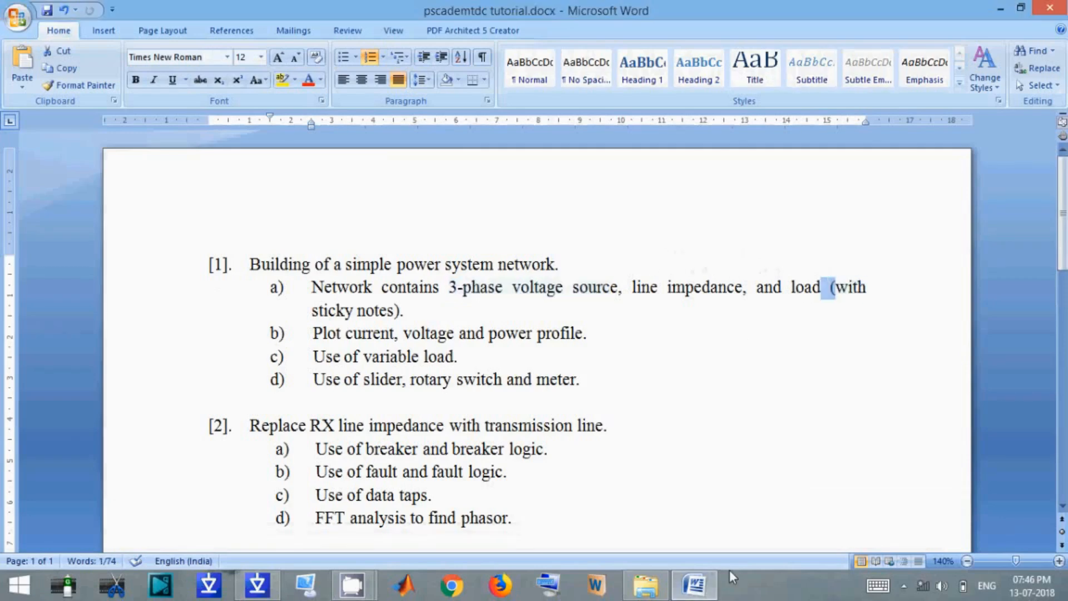
left_click(257, 591)
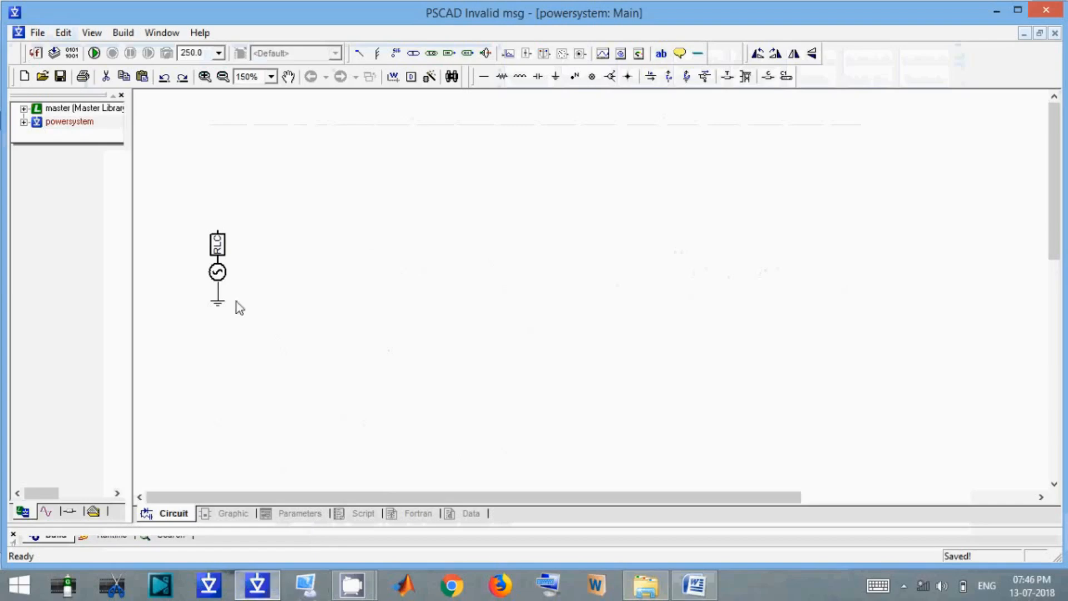
Move the voltage source to the right and place an empty sticky note on its left side
left_click_drag(216, 269, 302, 257)
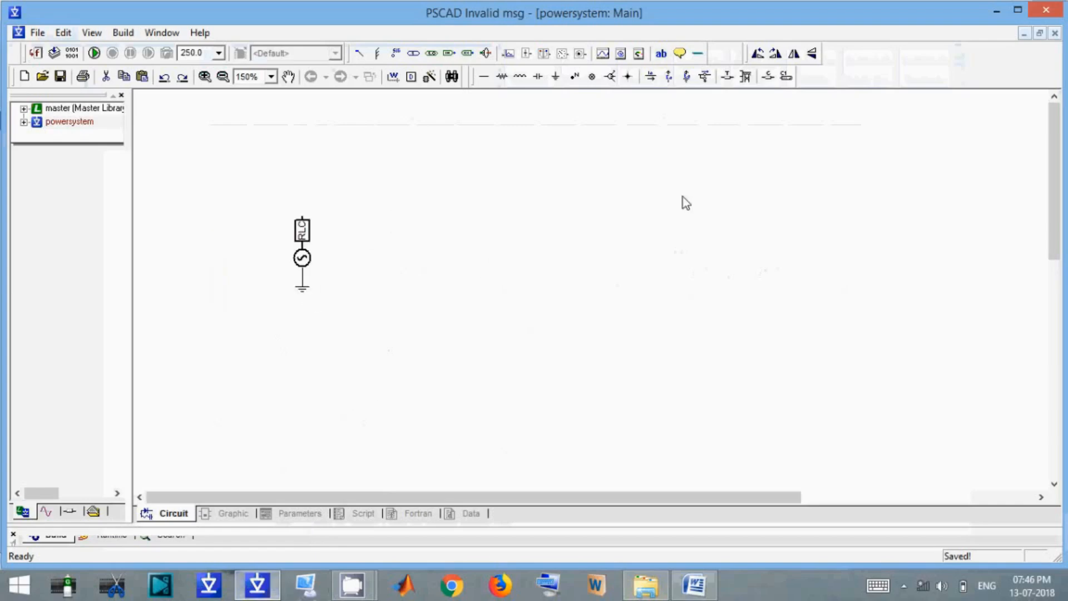
left_click(679, 54)
left_click(211, 240)
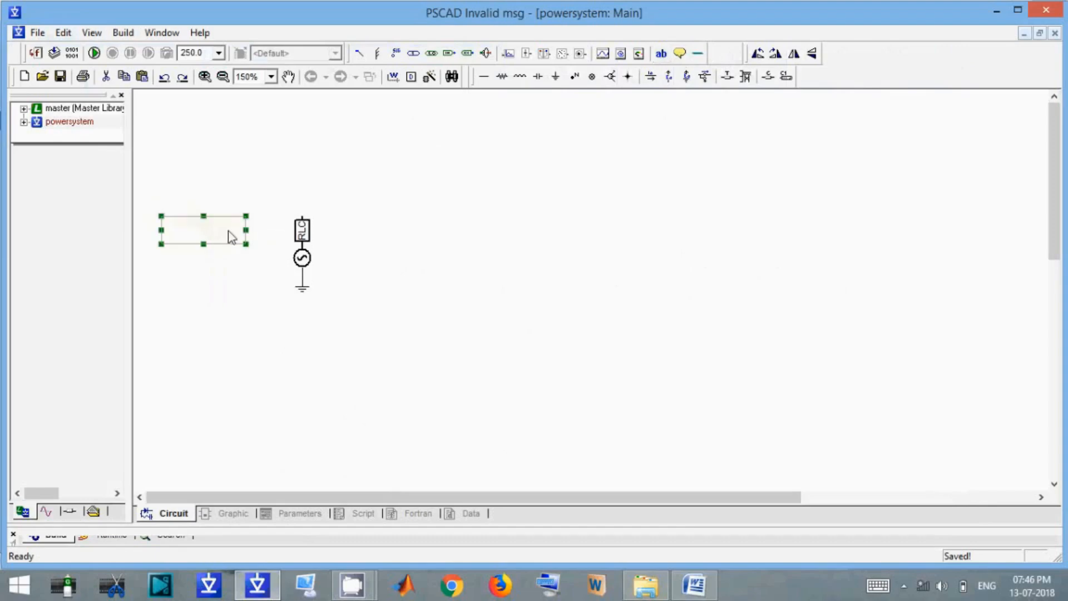
left_click(242, 286)
Write "230 kV, 50 Hz" in the sticky note
mouse_move(238, 232)
double_click(221, 234)
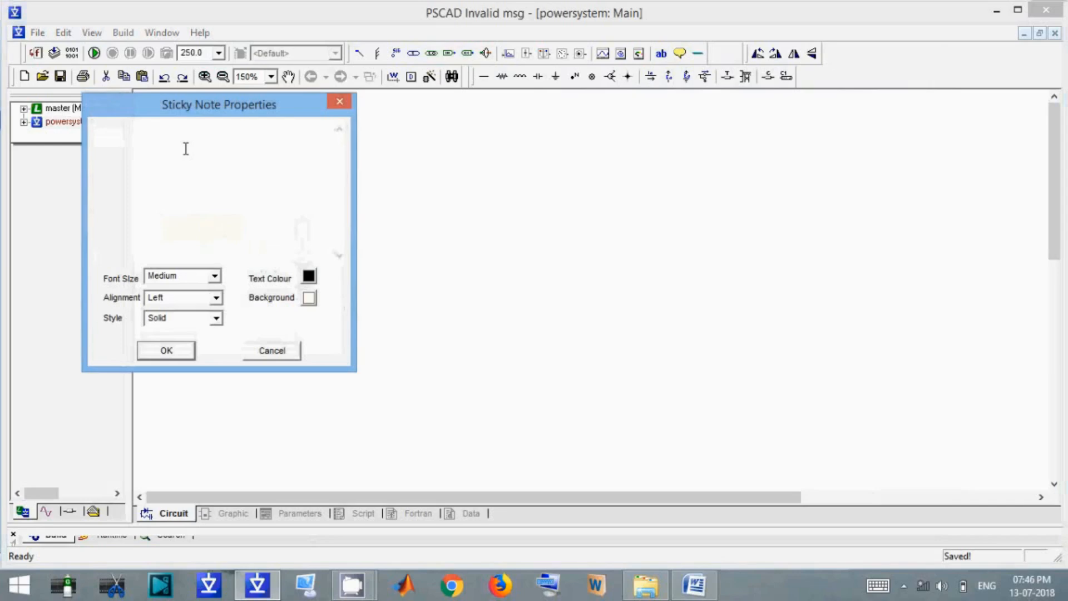
type("230 kV, 50 Hz")
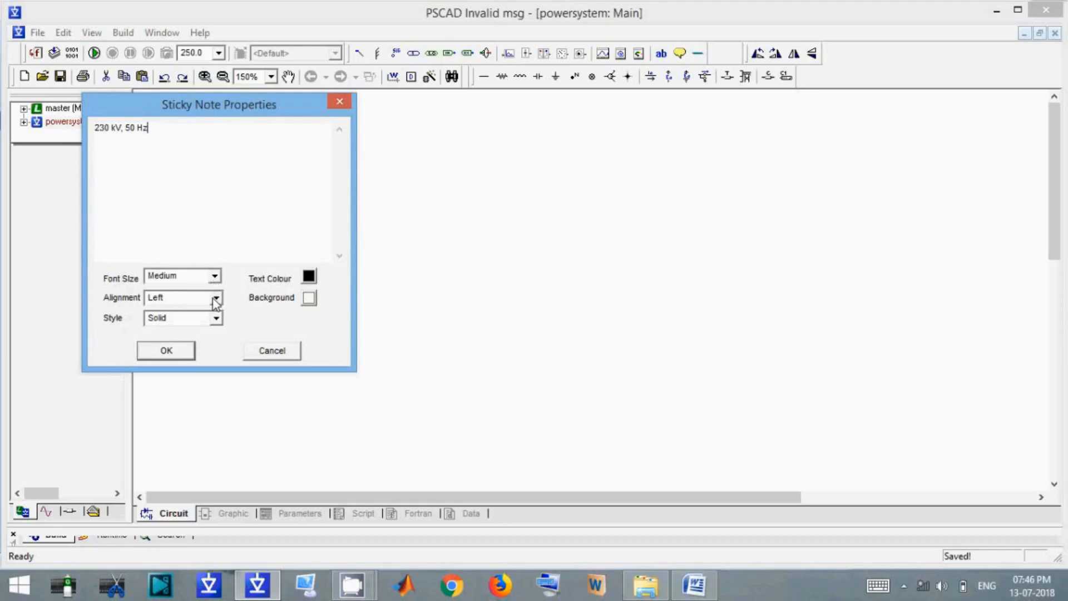
left_click(174, 354)
left_click(341, 380)
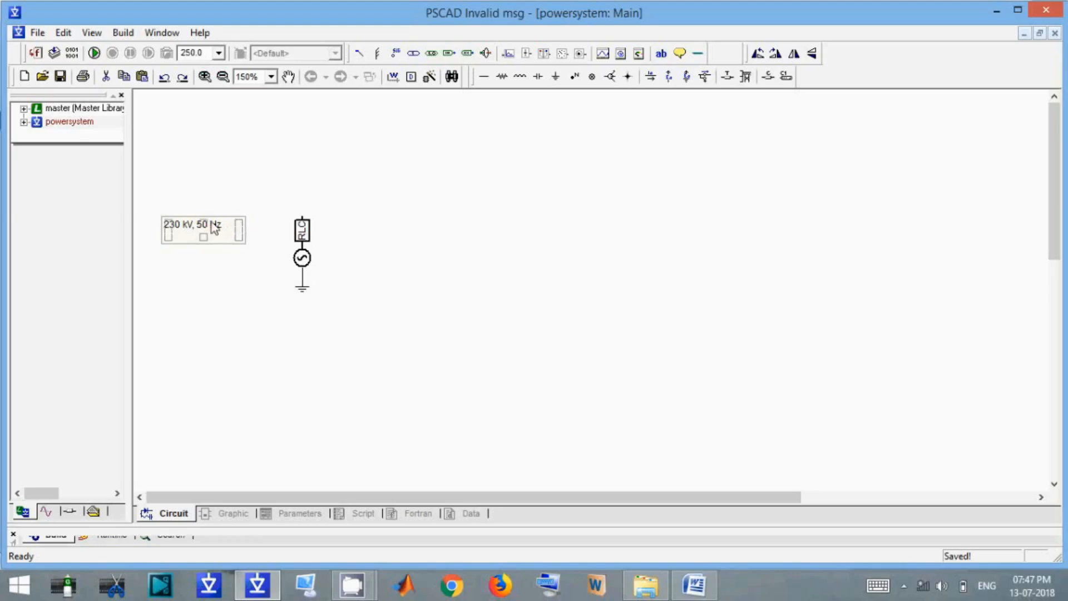
Add a right-pointing arrow to the sticky note and move the note so it points at the voltage source
left_click(240, 232)
left_click_drag(221, 232, 243, 254)
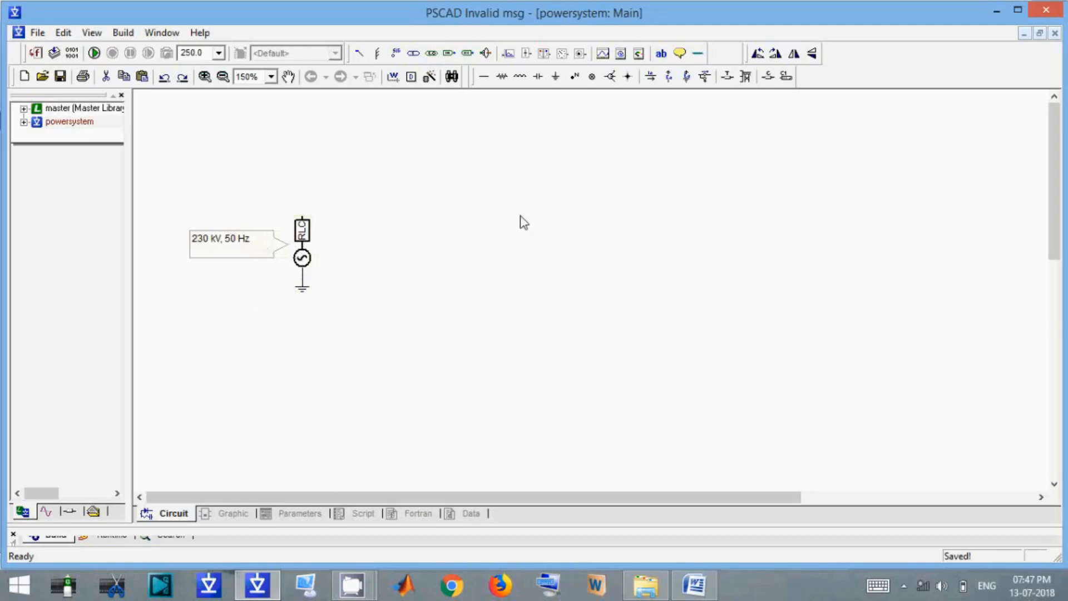
Place a 10 ohm resistor above and to the right of the source, and add an inductor on the resistor's right
left_click(695, 586)
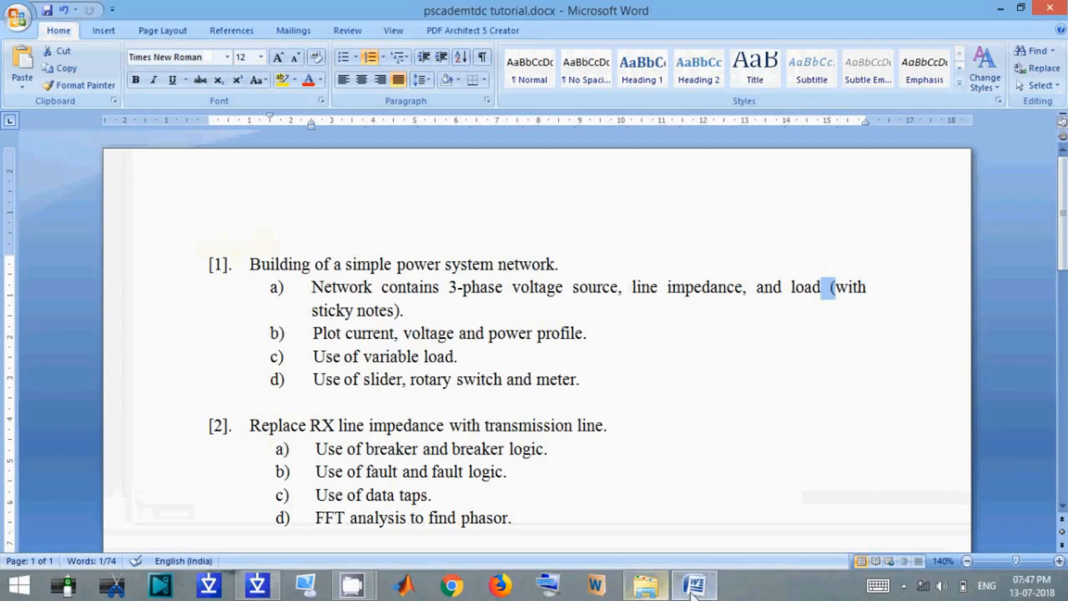
left_click(691, 591)
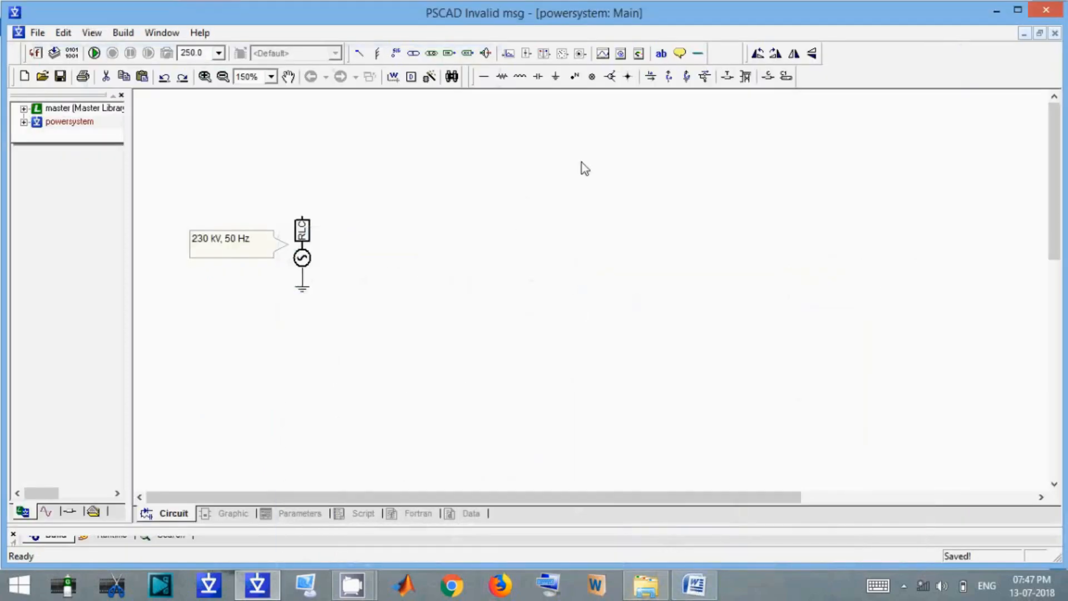
left_click(501, 77)
left_click(468, 184)
double_click(451, 190)
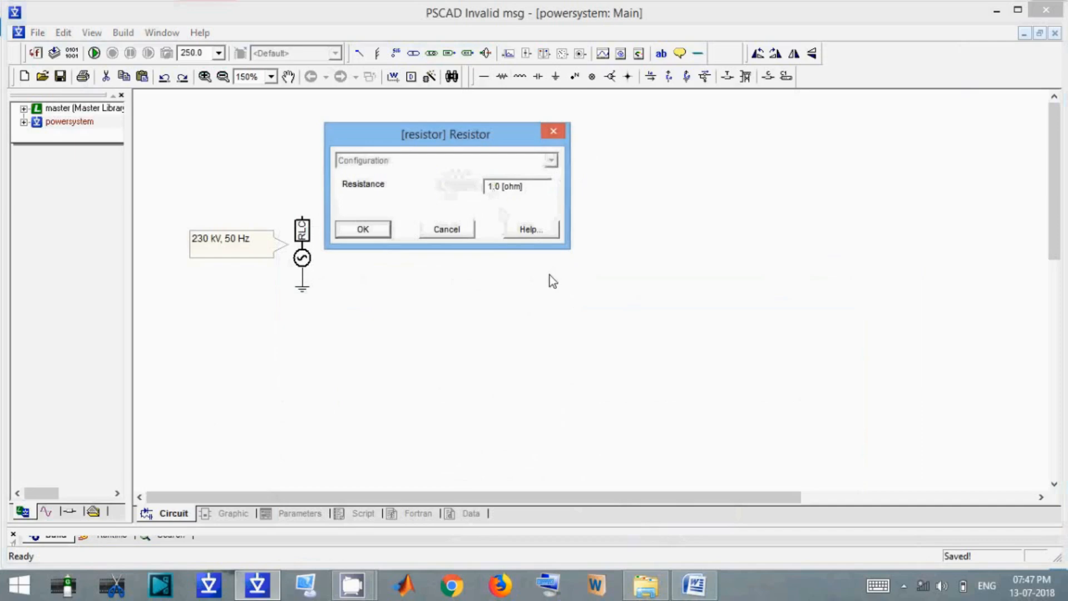
type("0")
key("Return")
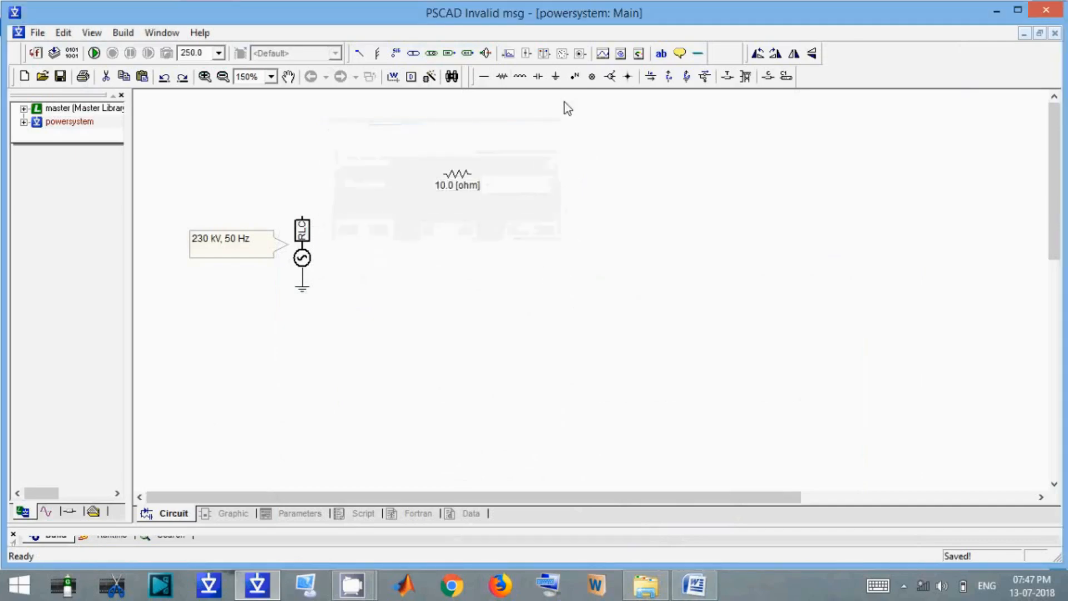
left_click(514, 78)
left_click(544, 191)
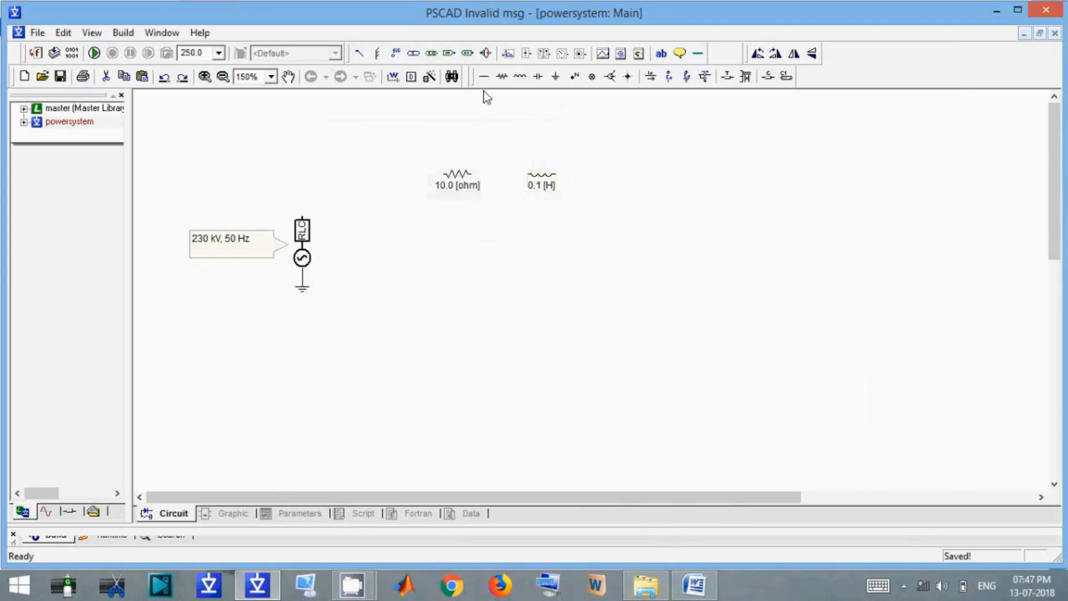
View the master library's passive elements page, and move the inductor closer to the resistor on the powersystem page
double_click(59, 113)
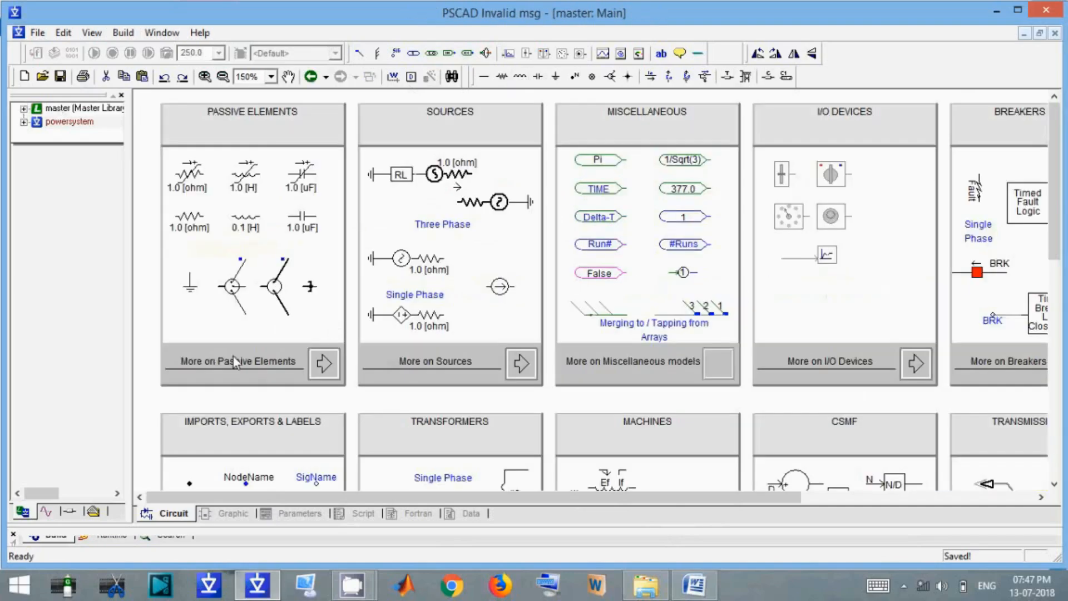
left_click(246, 361)
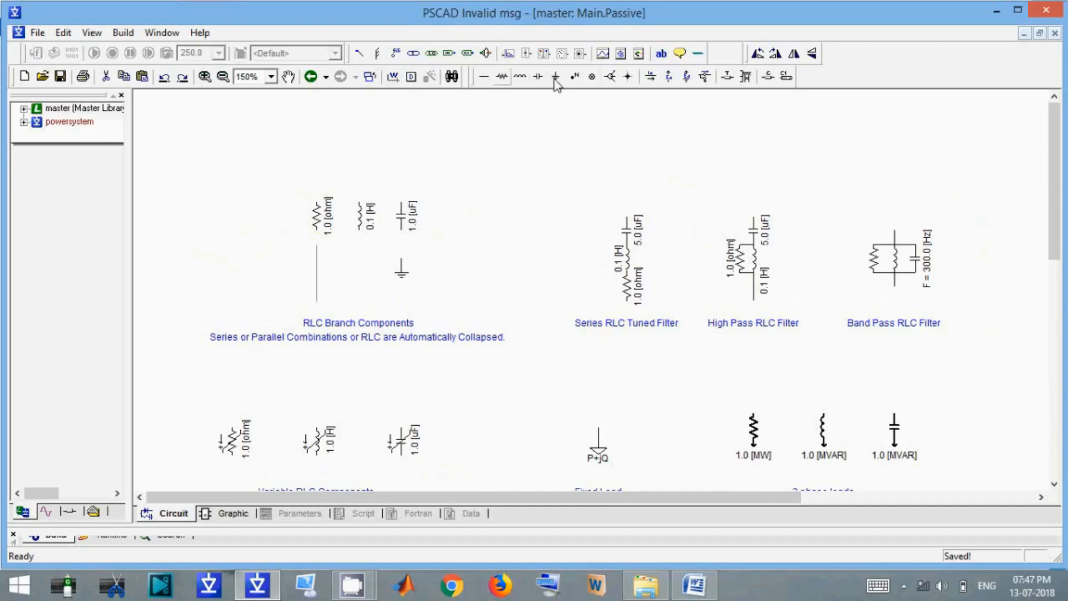
double_click(76, 126)
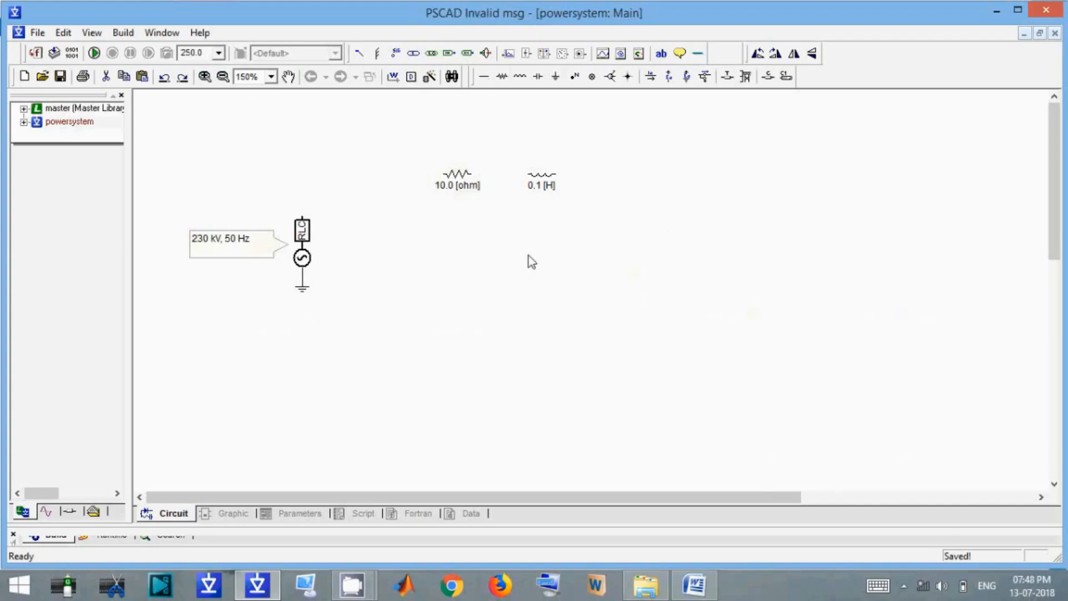
left_click_drag(546, 188, 520, 184)
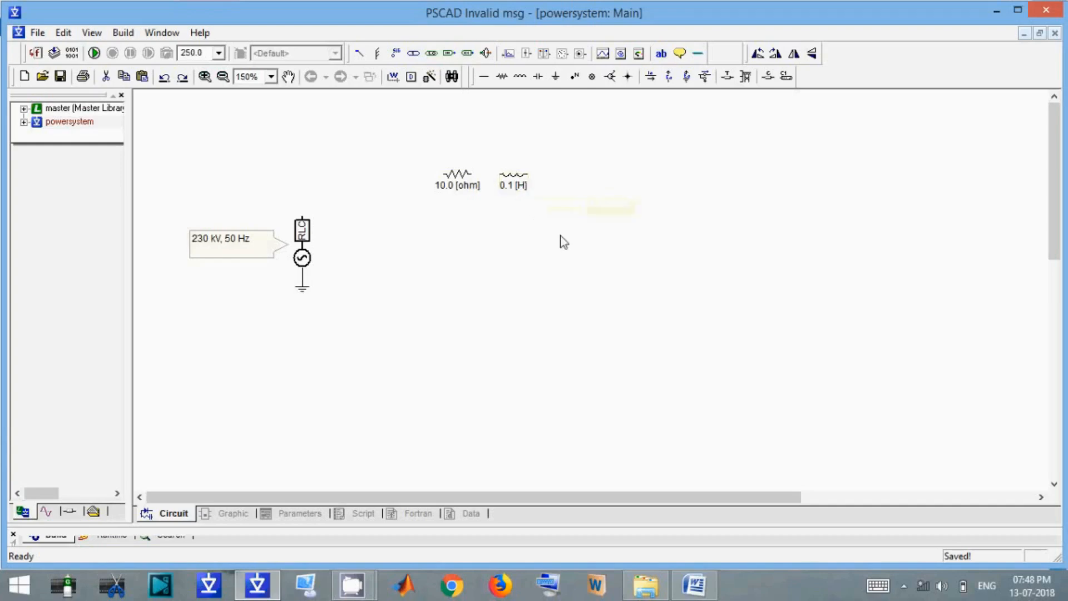
Switch to the pscademtdc tutorial Word document and write "X = wL, w=2*pi*f ,f =50 Hz" below the lettered list
left_click(695, 584)
scroll(467, 338, "down", 5)
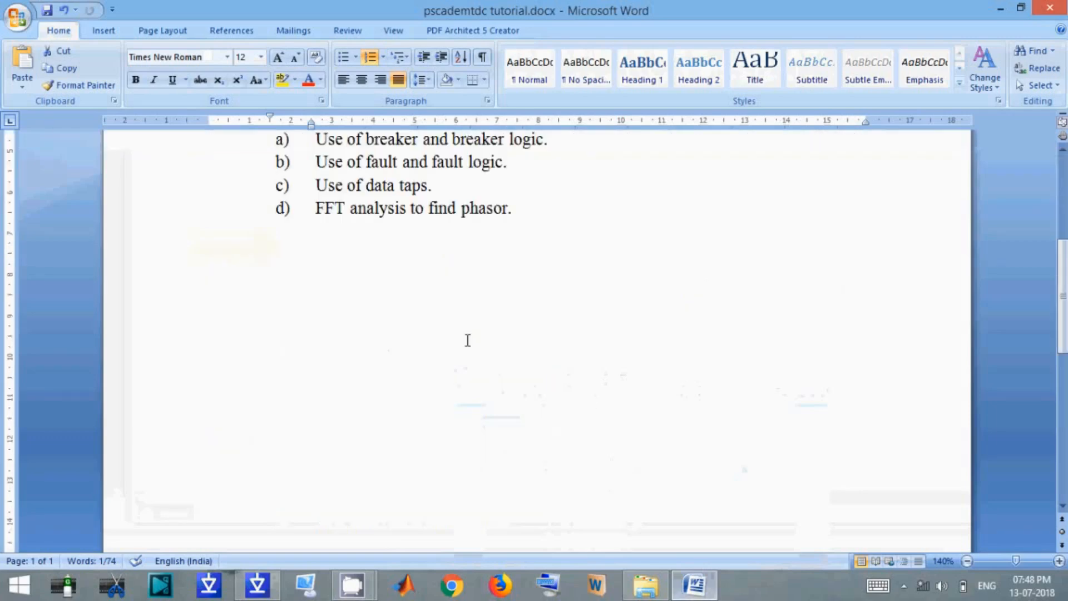
left_click(522, 210)
key("Return")
key("Return")
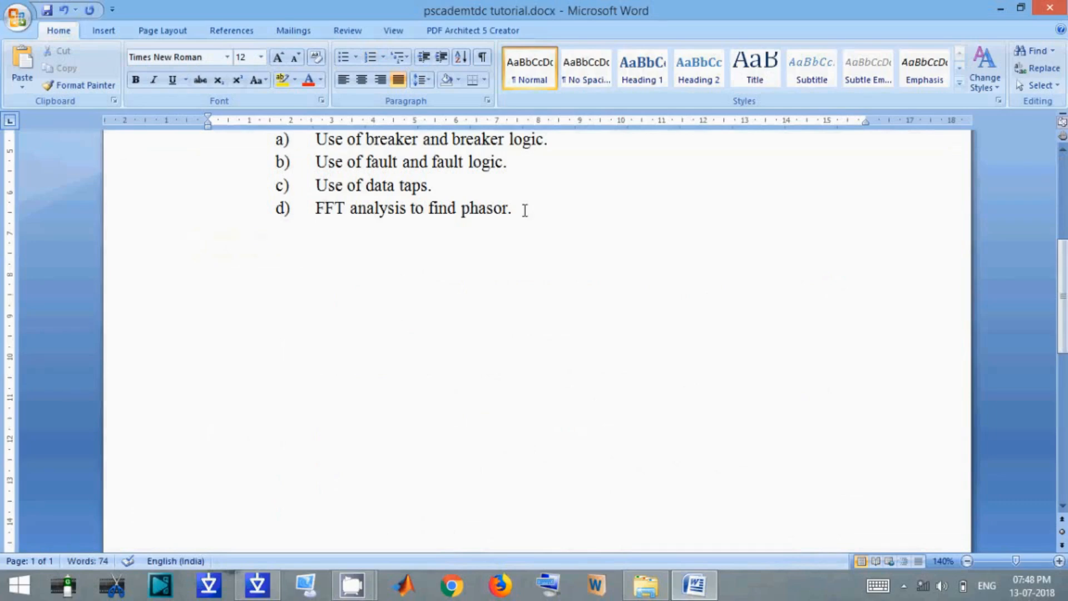
type("X = wL, w")
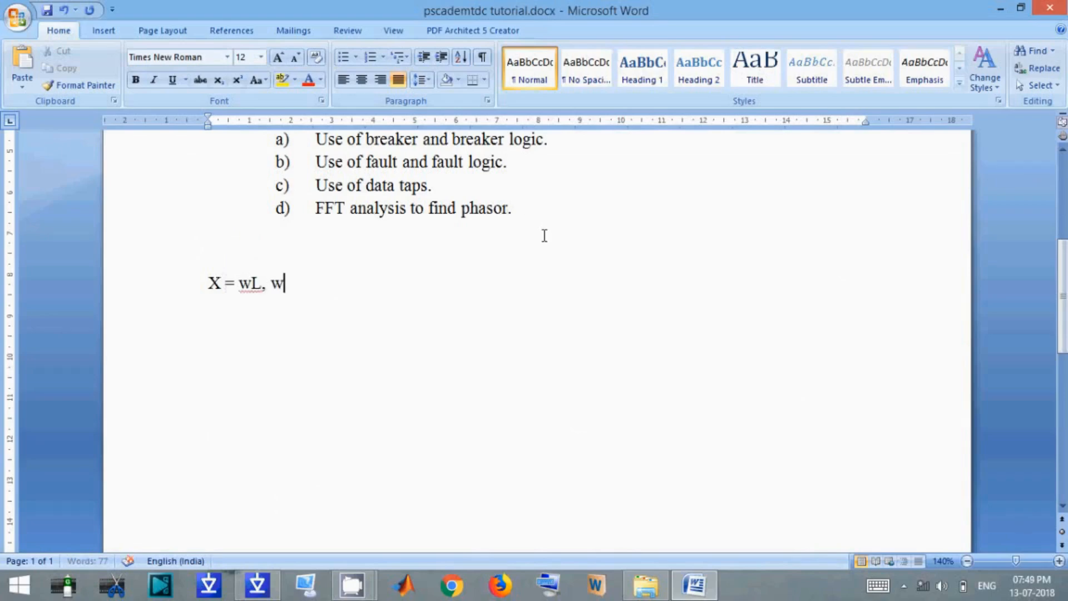
type("=2*pi*")
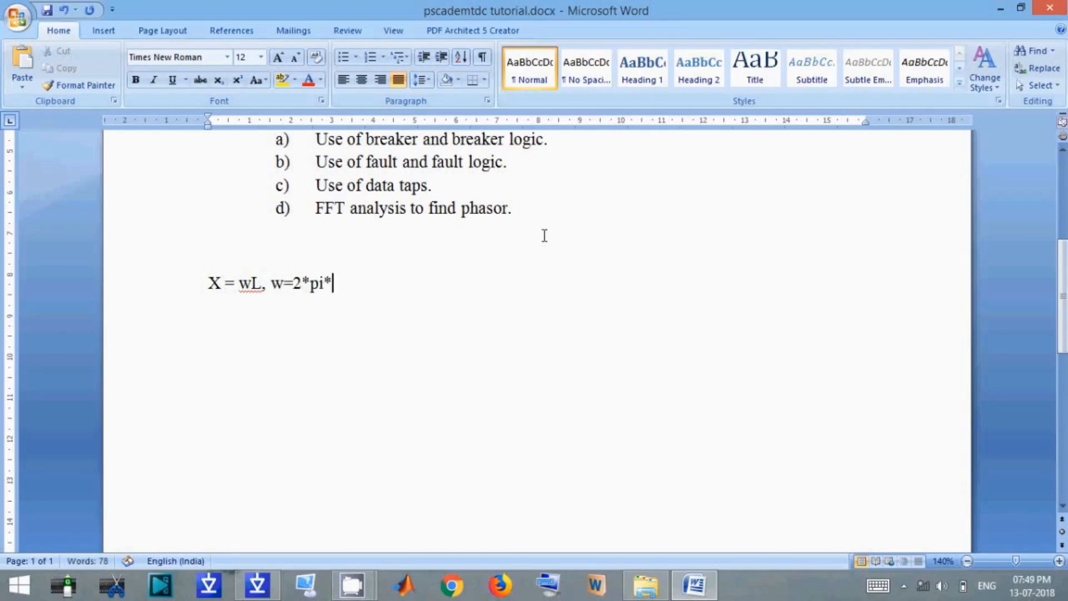
type("f f")
key("BackSpace")
type(",f =505")
key("BackSpace")
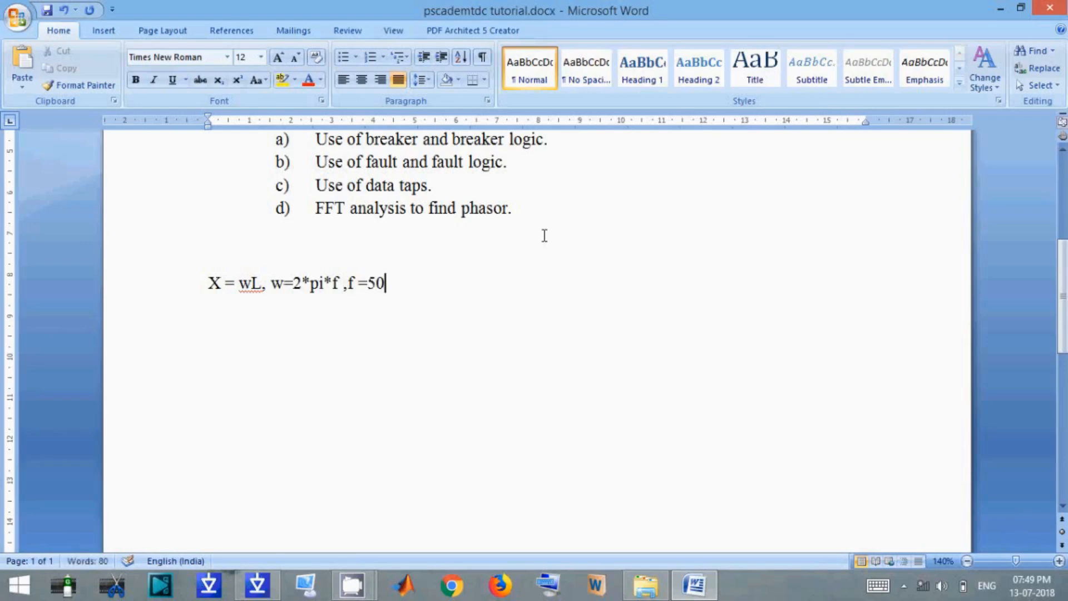
type("Hz")
Write "L= X/w=100/100*pi" as a new line below the reactance formula, leaving a blank line between
key("Return")
key("Return")
type("L=")
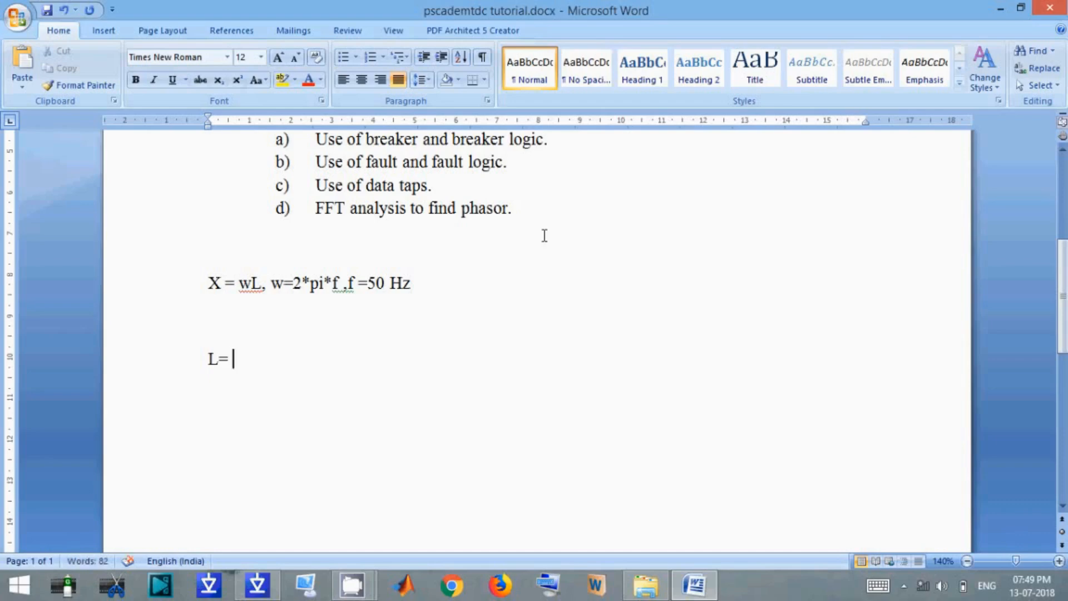
type(" X/w")
key("Return")
key("BackSpace")
type("=")
type("100")
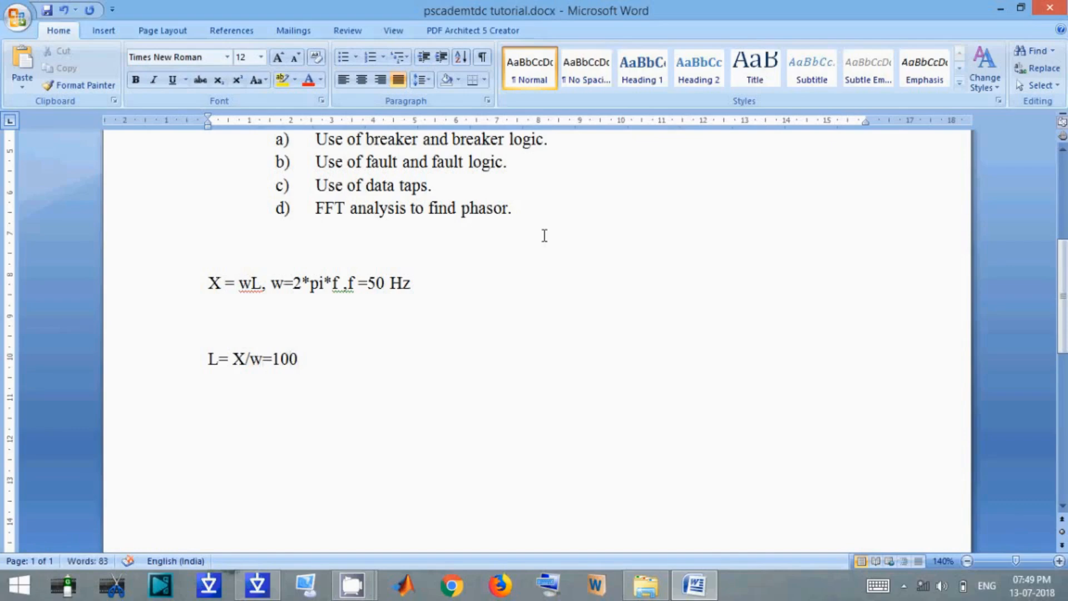
type("/")
type("100*pi")
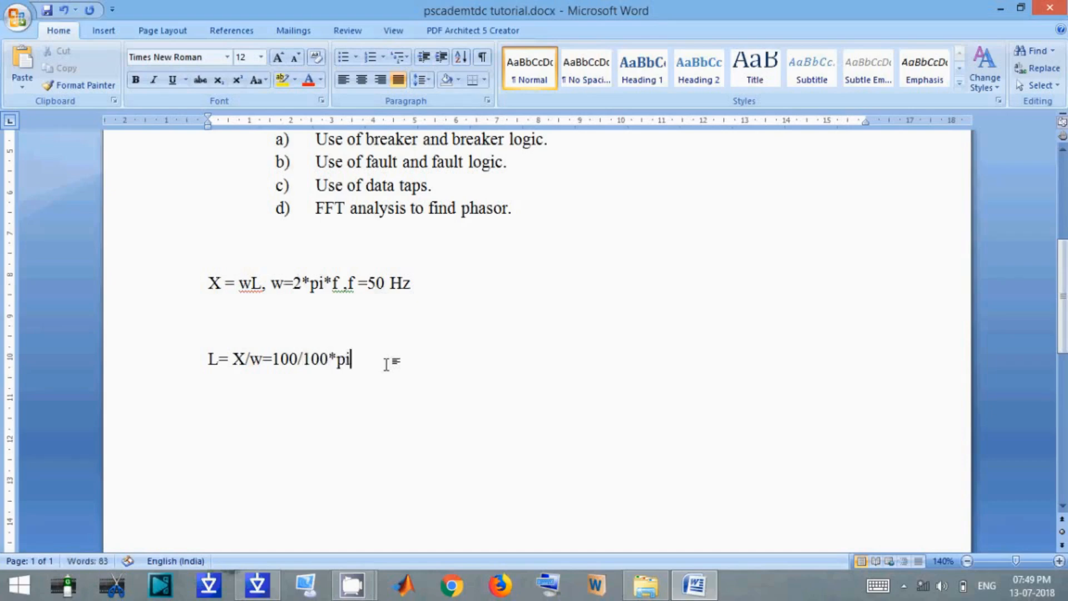
Open Calculator, compute 1 divided by π, and close it
key("super+r")
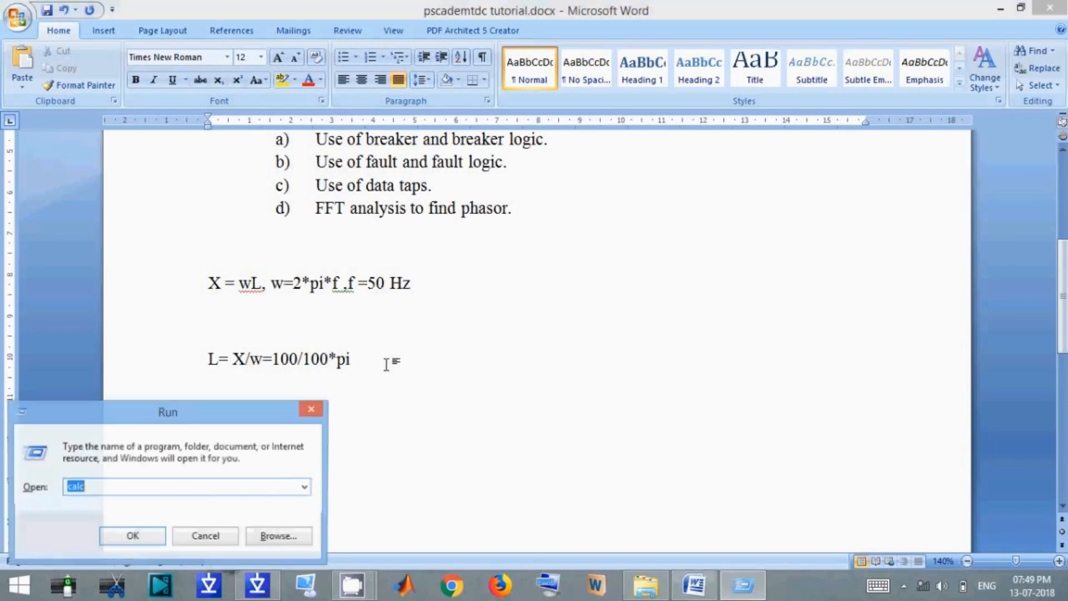
key("Return")
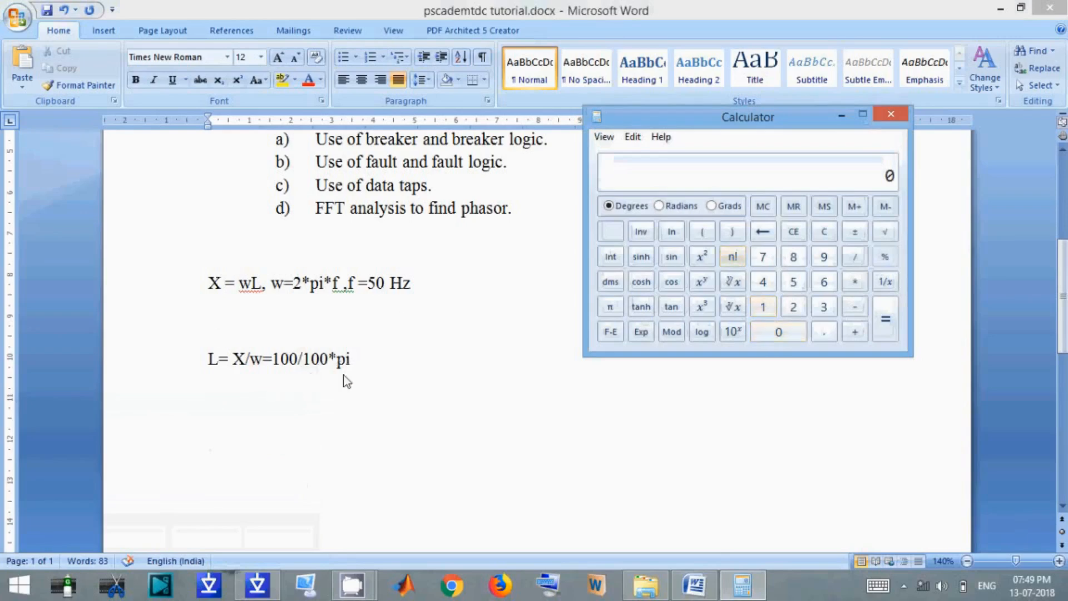
left_click(769, 310)
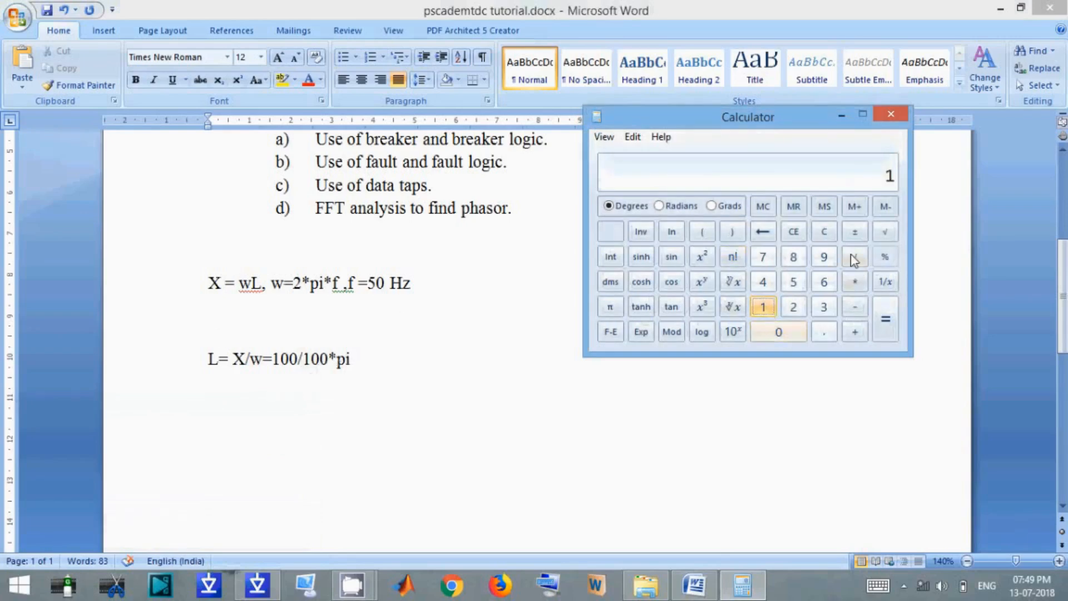
left_click(855, 257)
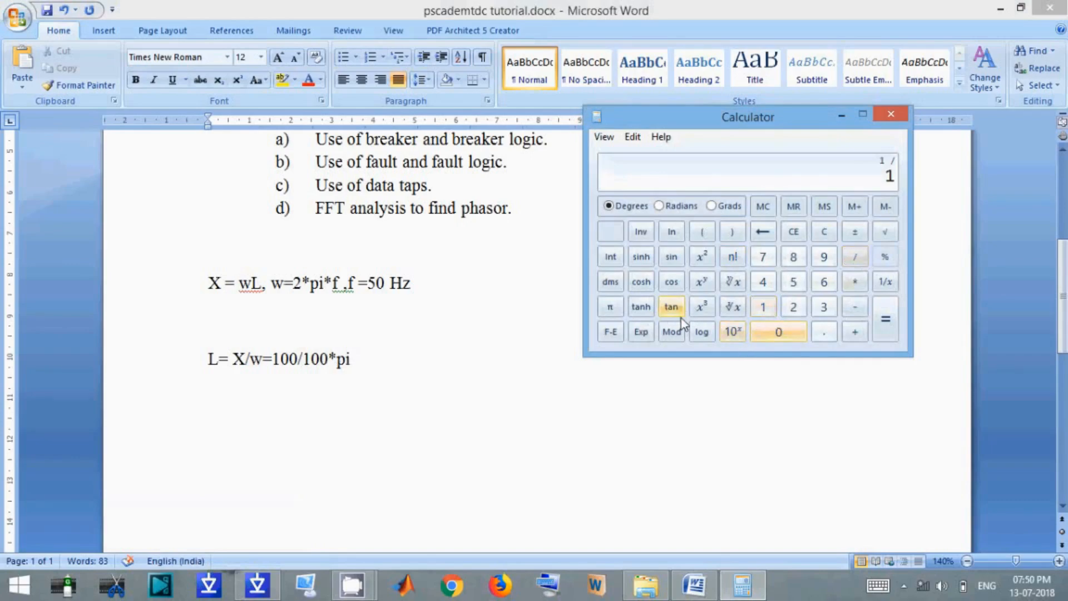
left_click(607, 314)
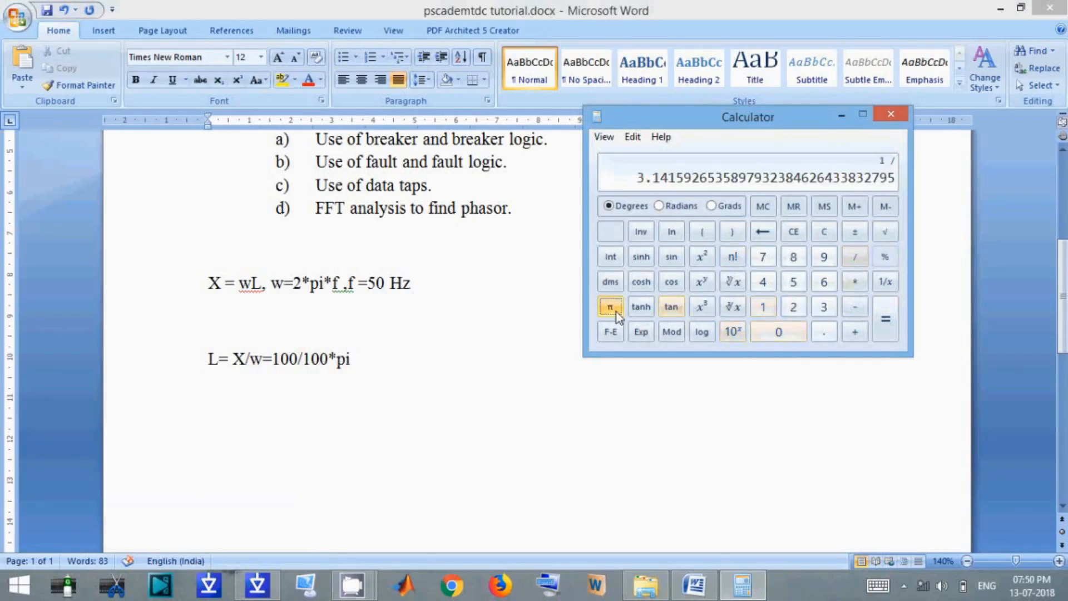
left_click(882, 332)
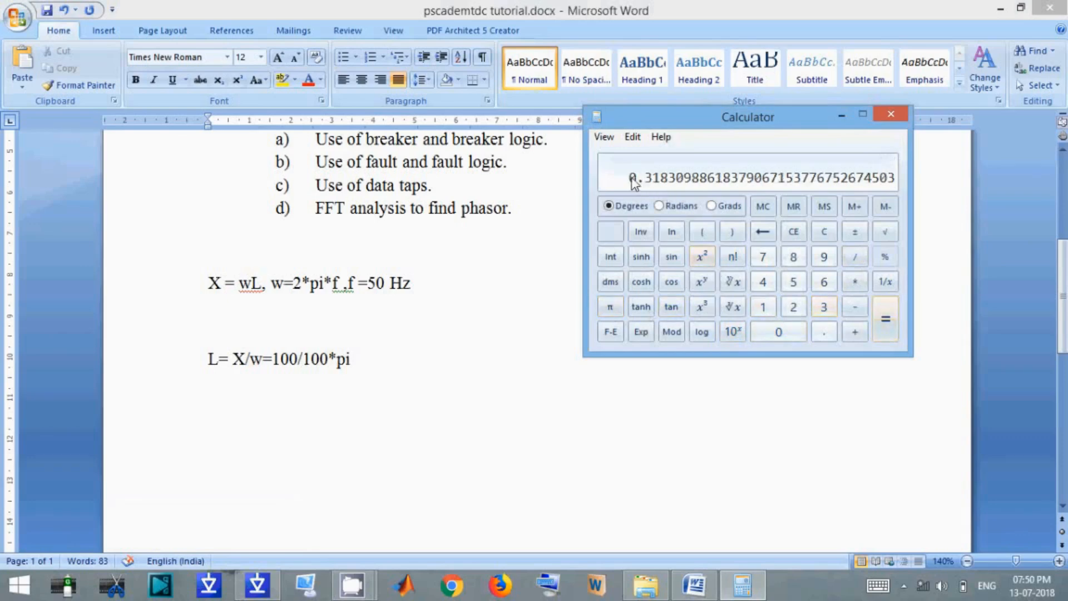
left_click(890, 113)
Complete the inductance formula line with the result "=0.32 H"
type("=")
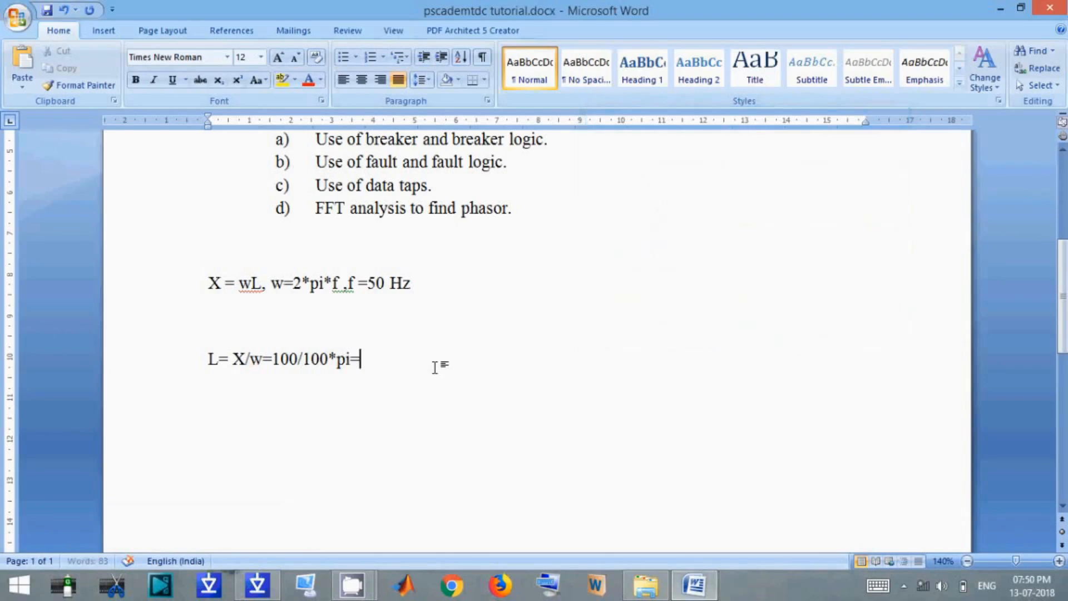
type("0.32  H")
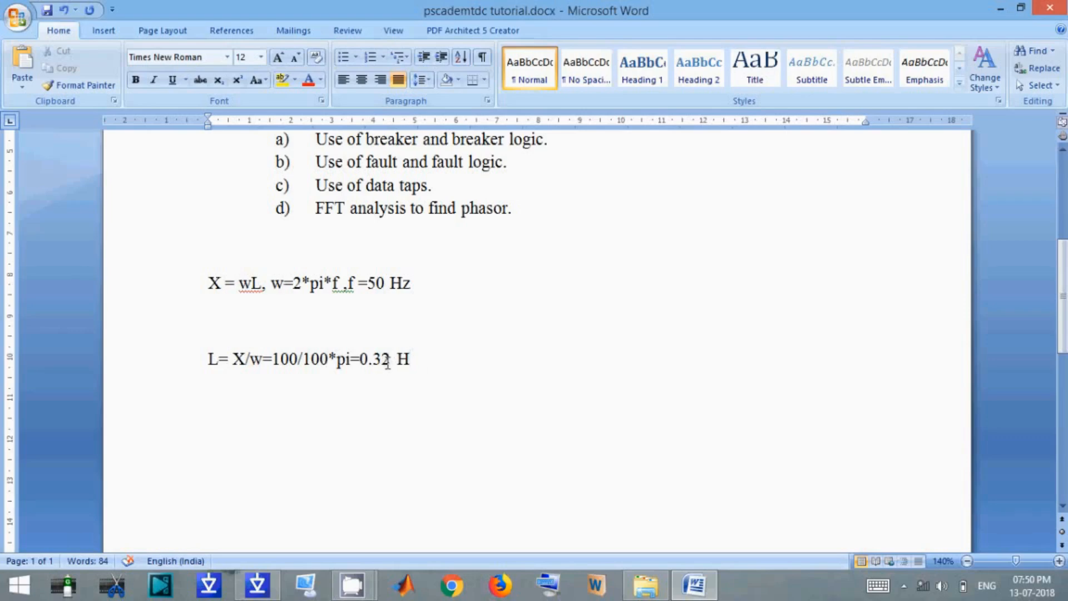
left_click_drag(391, 361, 367, 362)
left_click(449, 398)
Return to PSCAD, set the inductor's inductance to 0.32 H, and shift the resistor and inductor slightly closer to the source
left_click(257, 584)
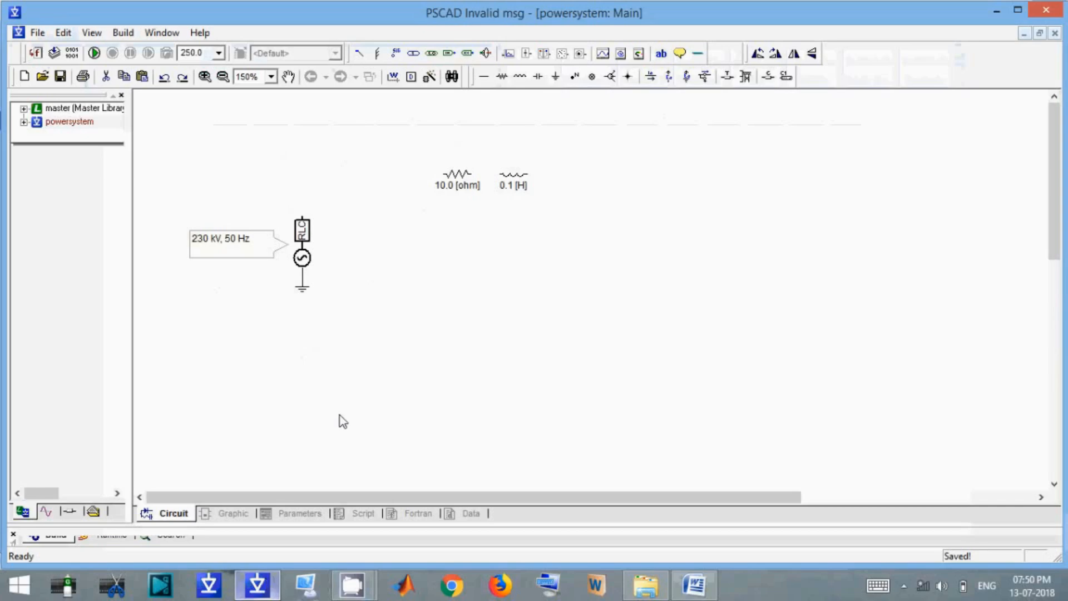
double_click(513, 184)
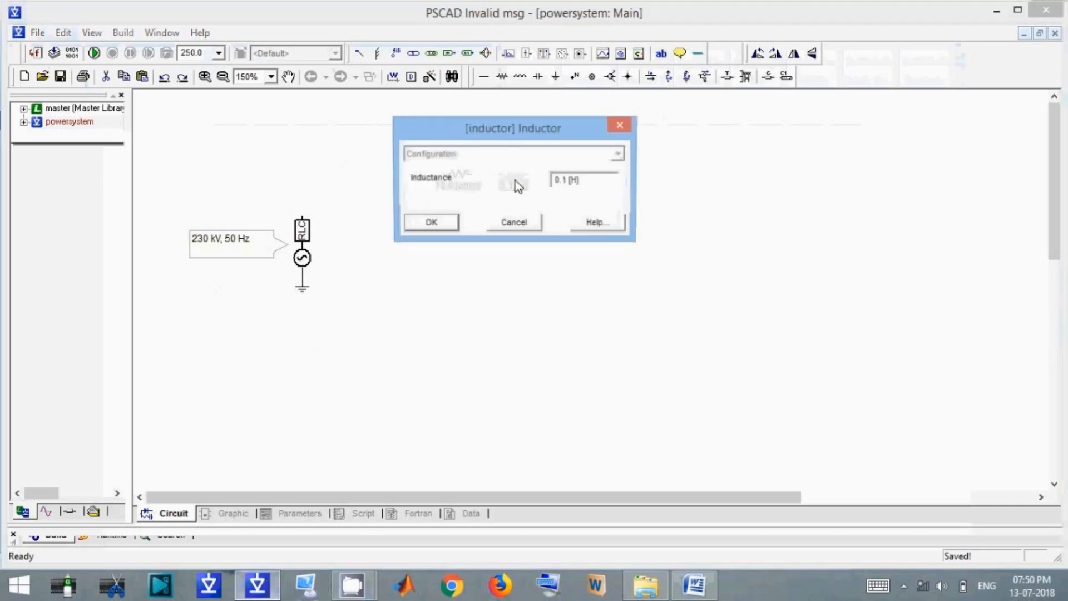
left_click(568, 183)
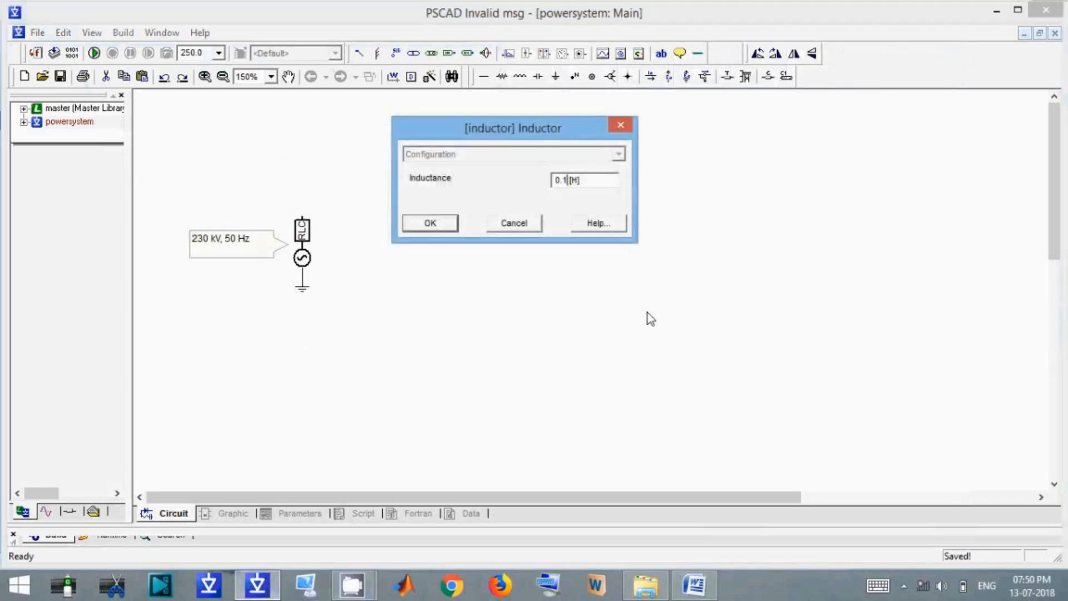
key("BackSpace")
type("32")
key("Return")
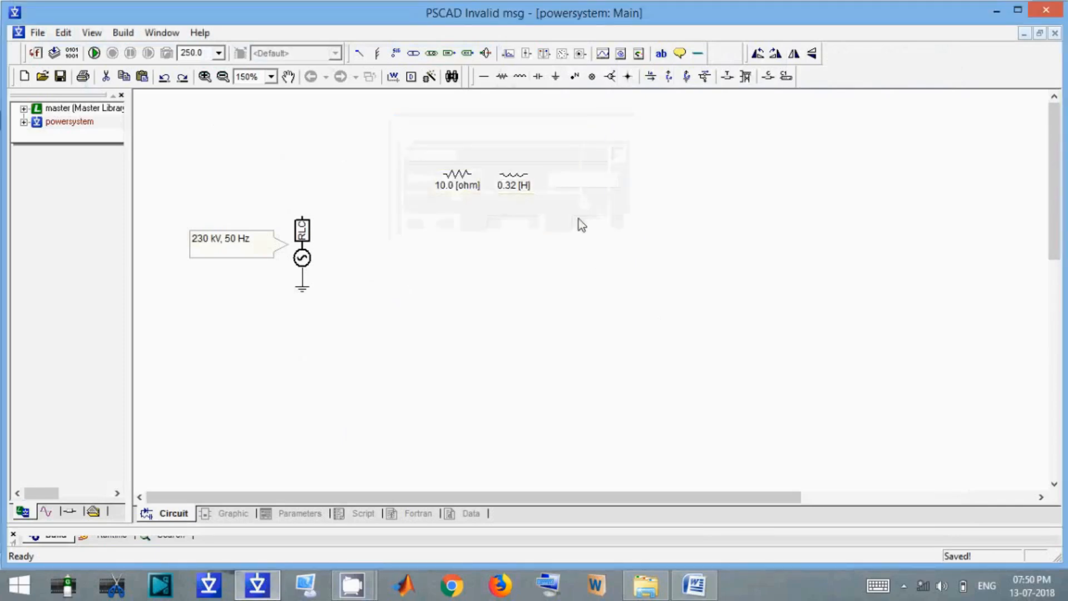
left_click_drag(459, 183, 427, 183)
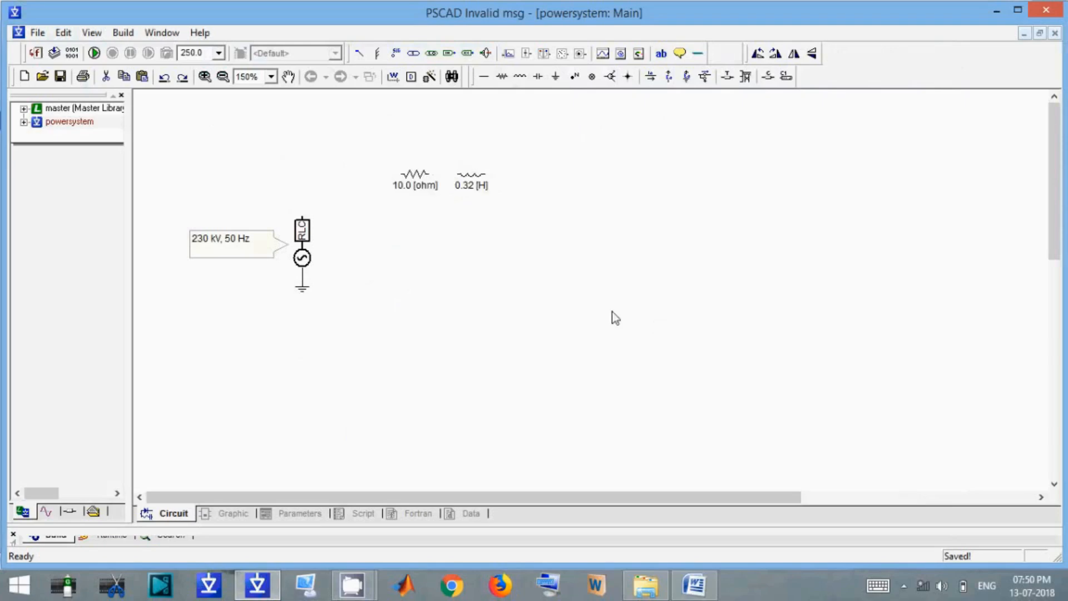
Place a second resistor to the right of the inductor and slightly lower, with its resistance set to 10.0 ohm
left_click(502, 76)
left_click(625, 209)
double_click(625, 209)
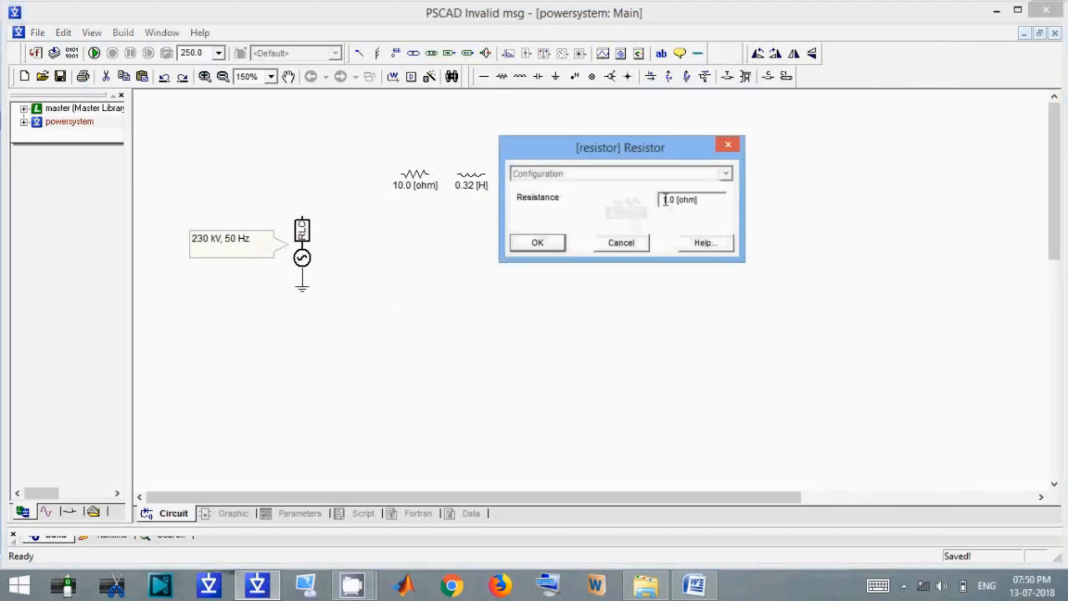
type("0")
key("Return")
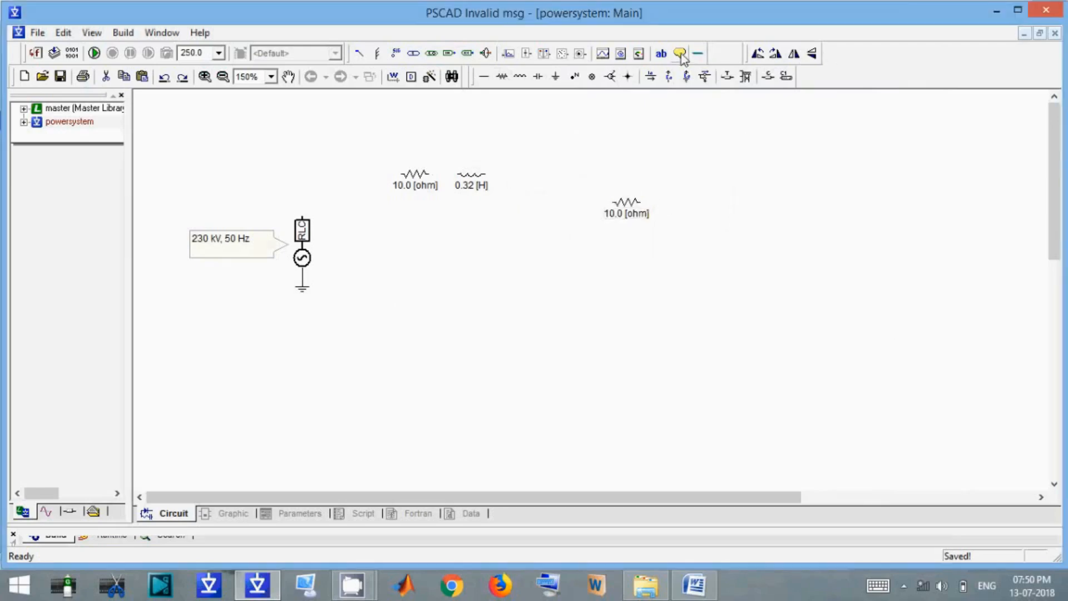
Add a sticky note reading "Line impedance" above the first resistor and inductor, with an arrow pointing down at them
left_click_drag(396, 184, 439, 136)
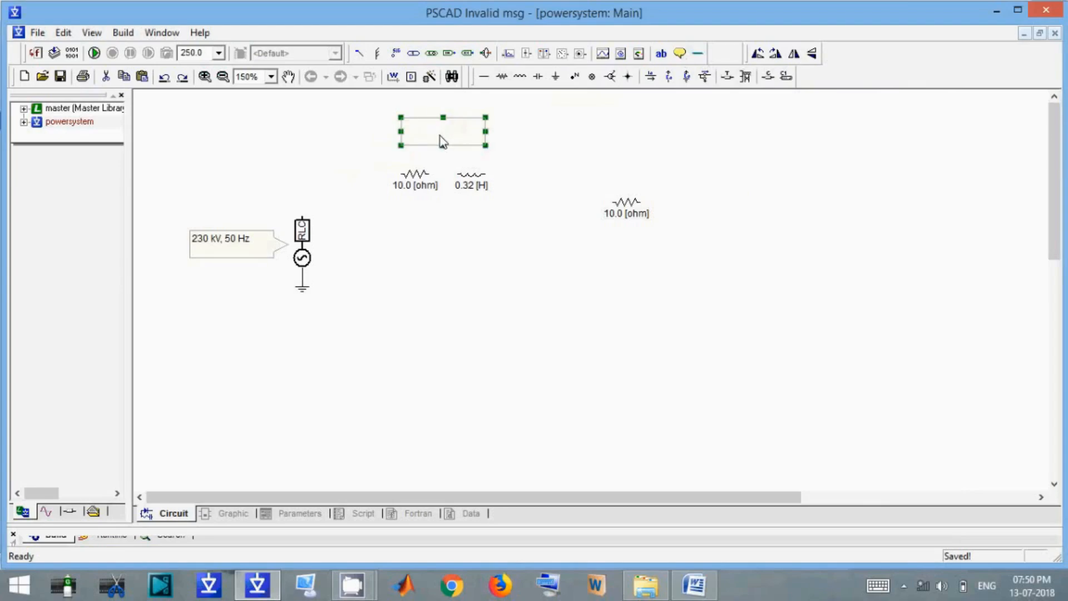
double_click(440, 136)
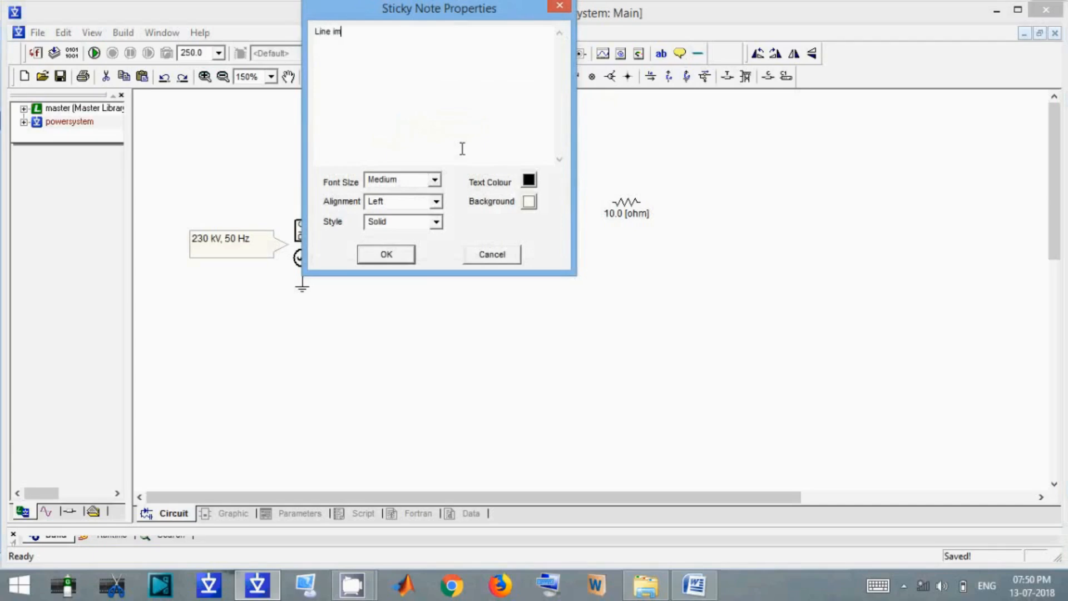
type("Line impedance")
left_click(386, 254)
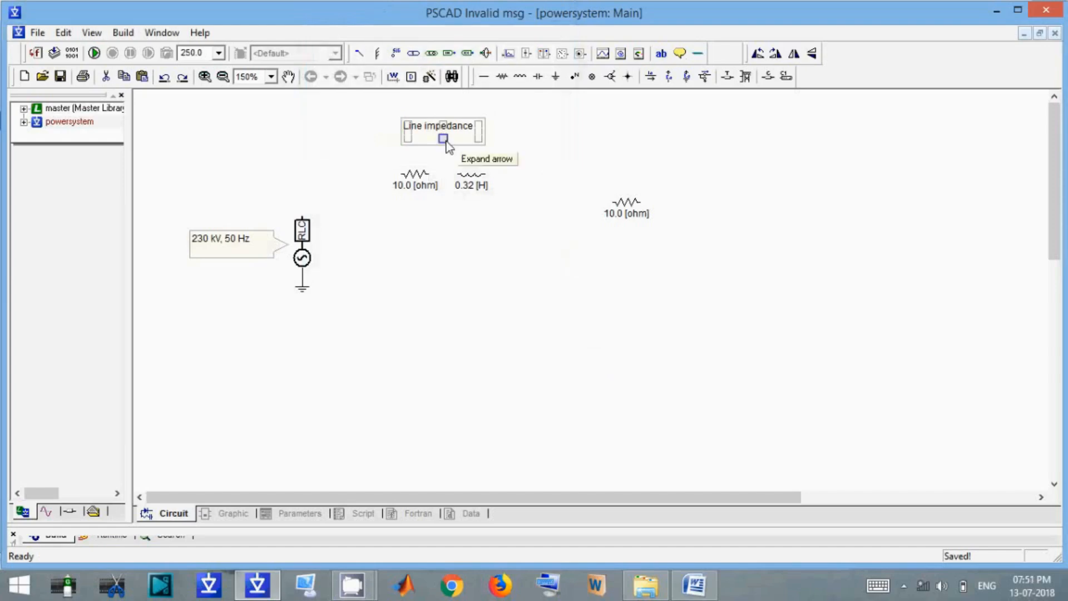
left_click(444, 140)
left_click(584, 225)
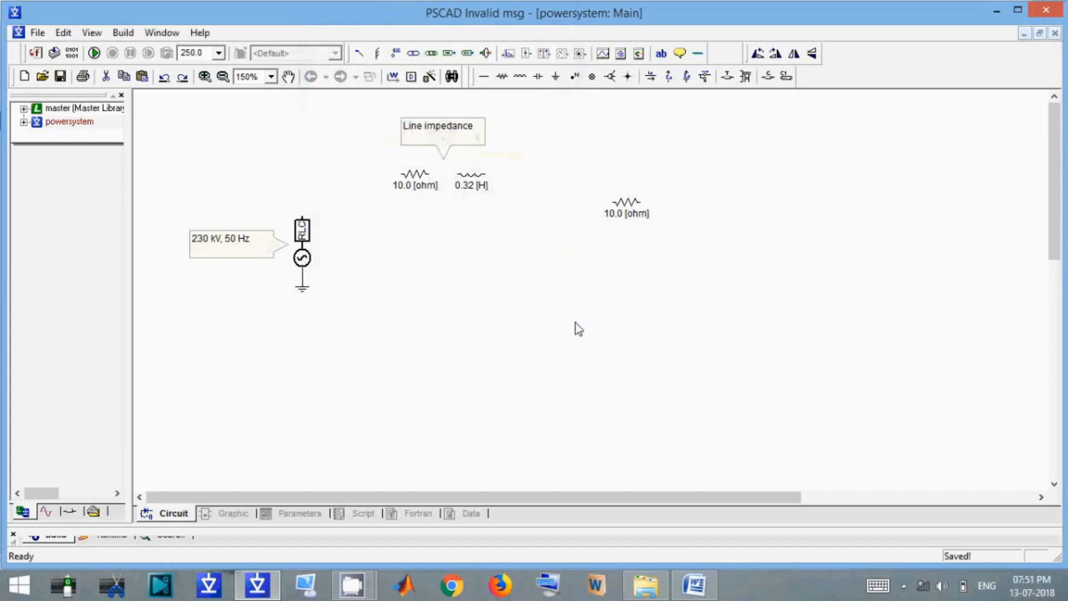
Add a sticky note reading "Fixed load" above and right of the second resistor, with its lower-left arrow pointing at that resistor
left_click(680, 55)
left_click(687, 159)
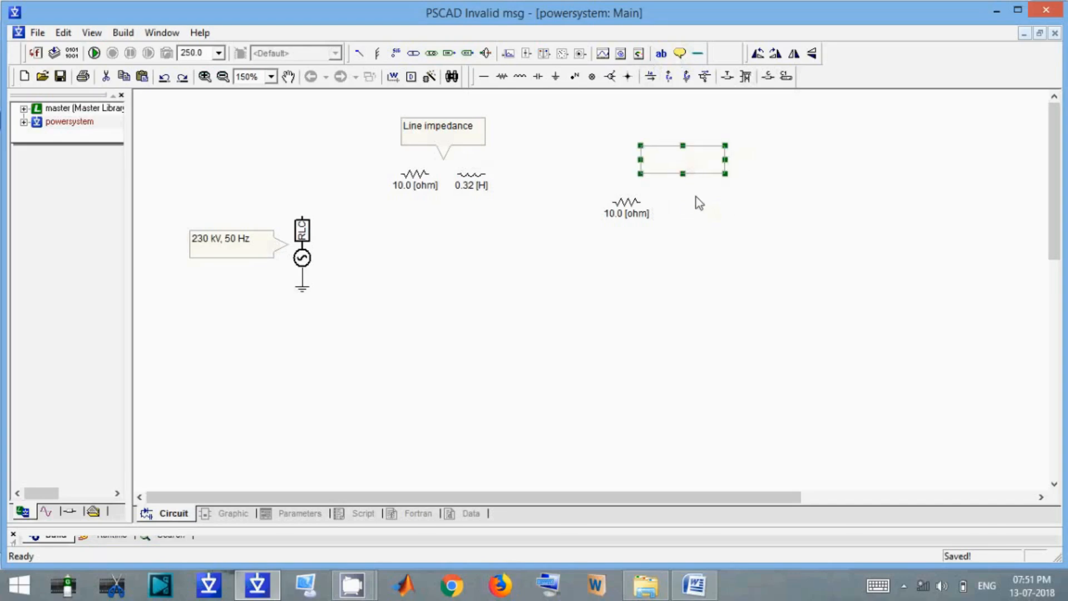
double_click(680, 158)
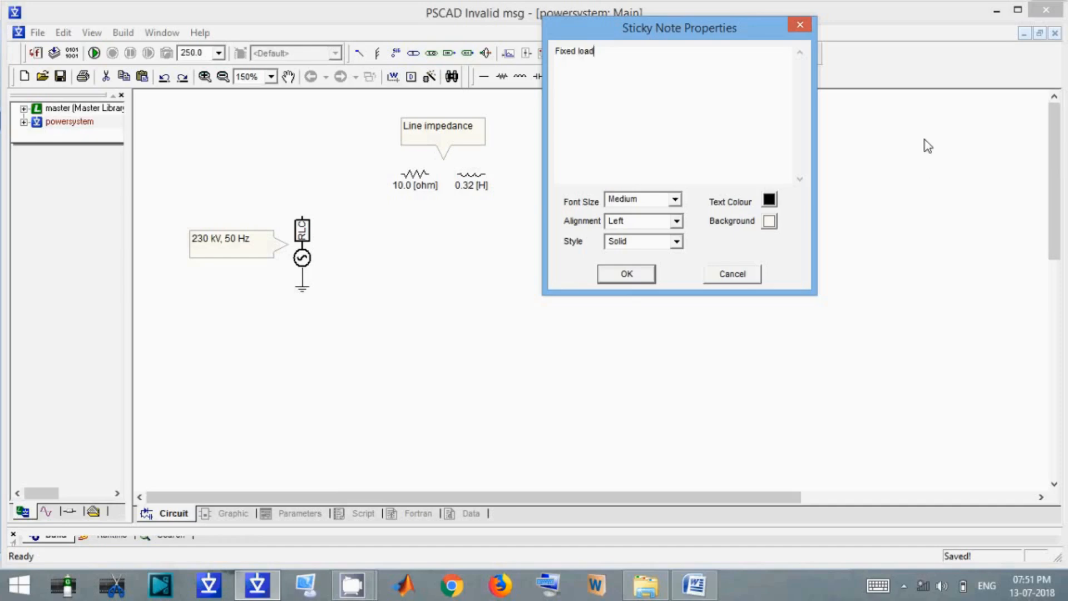
left_click(626, 275)
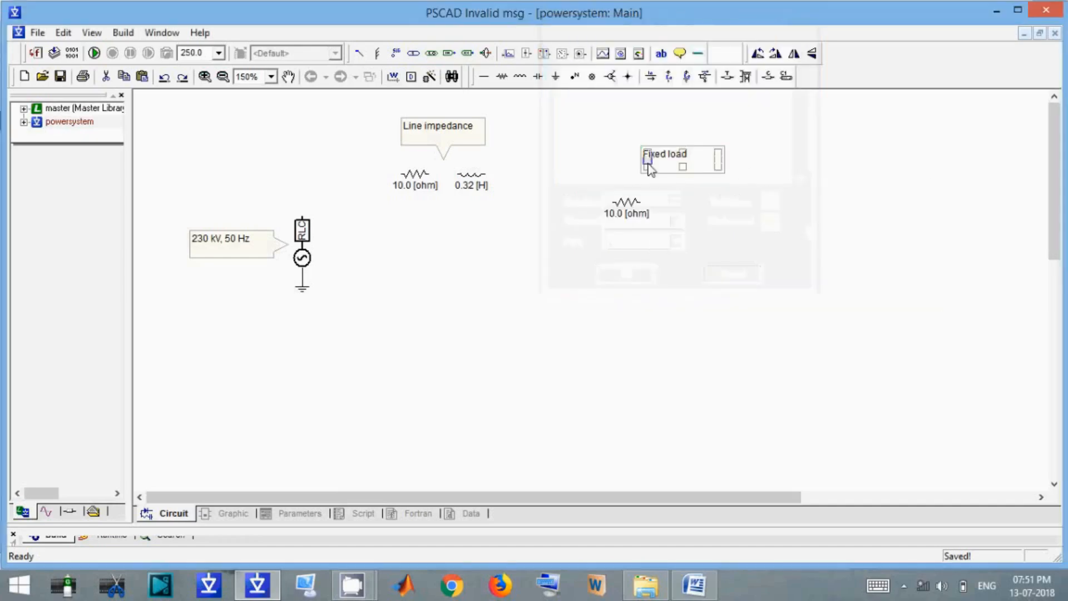
left_click(648, 166)
left_click_drag(691, 167, 724, 170)
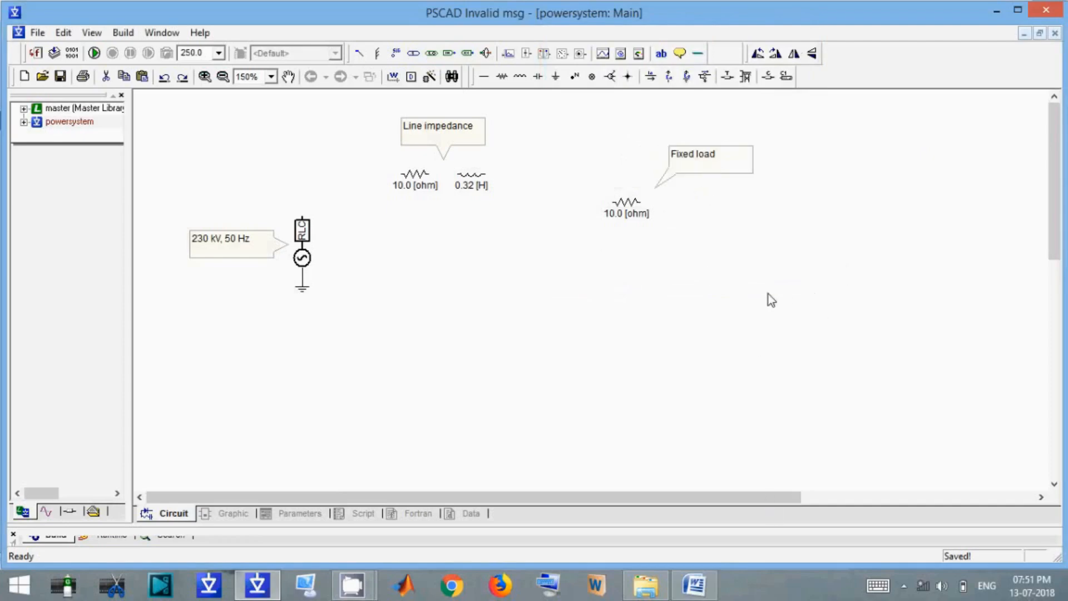
Place a ground right of the fixed-load resistor and wire the source's upper terminal to the first line-impedance resistor
left_click(556, 79)
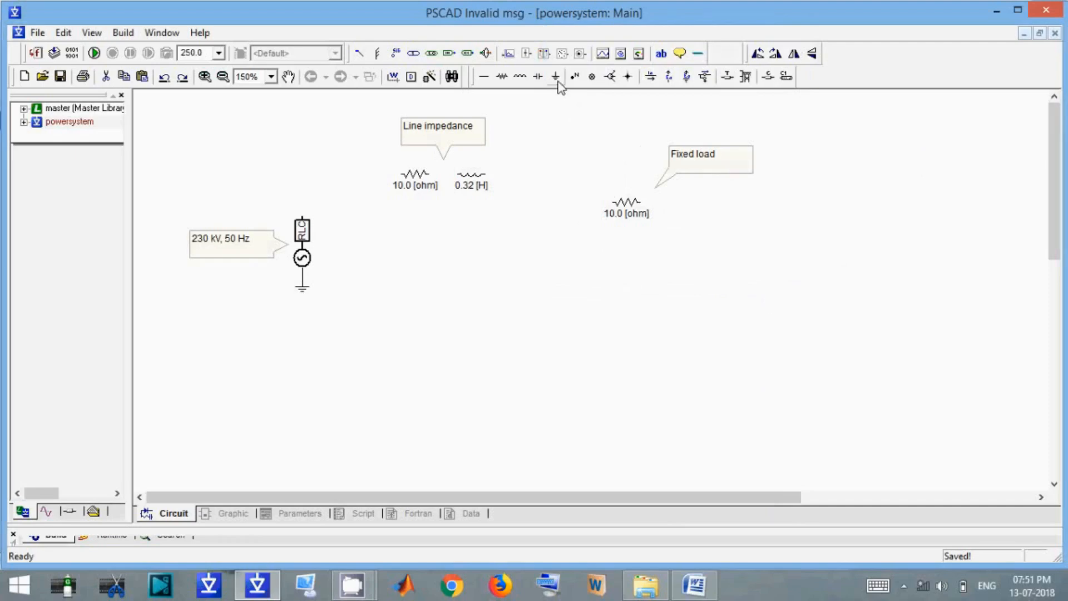
left_click(737, 217)
left_click(393, 79)
left_click(302, 217)
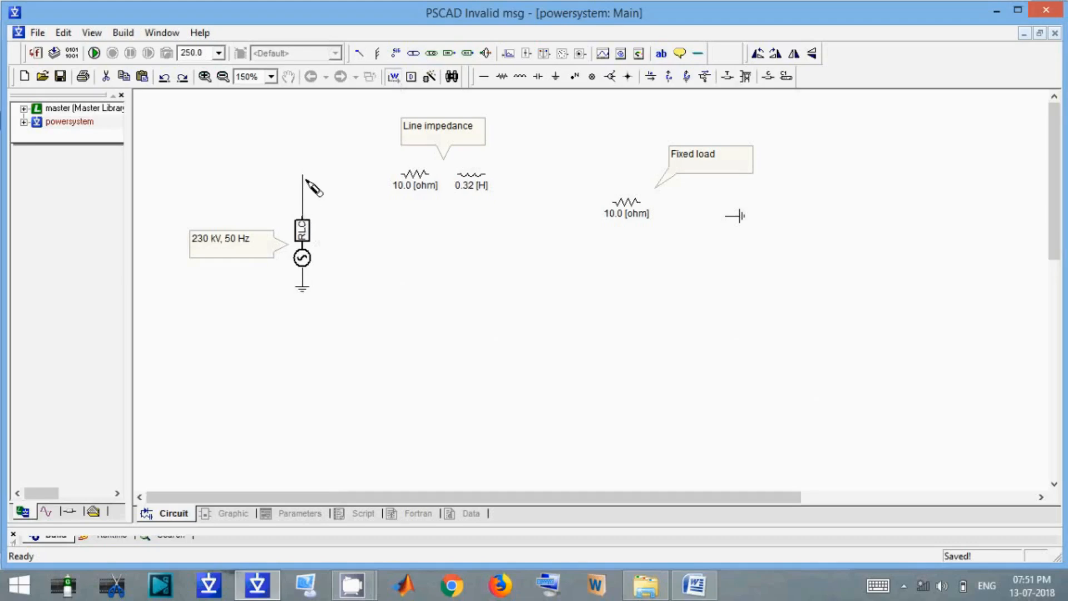
left_click(403, 175)
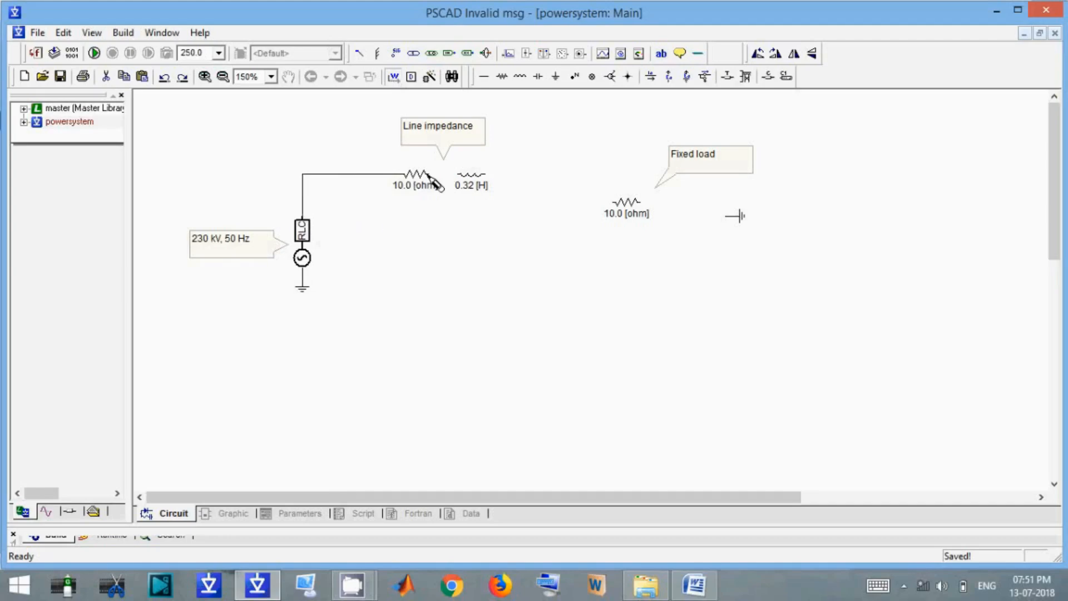
left_click(374, 255)
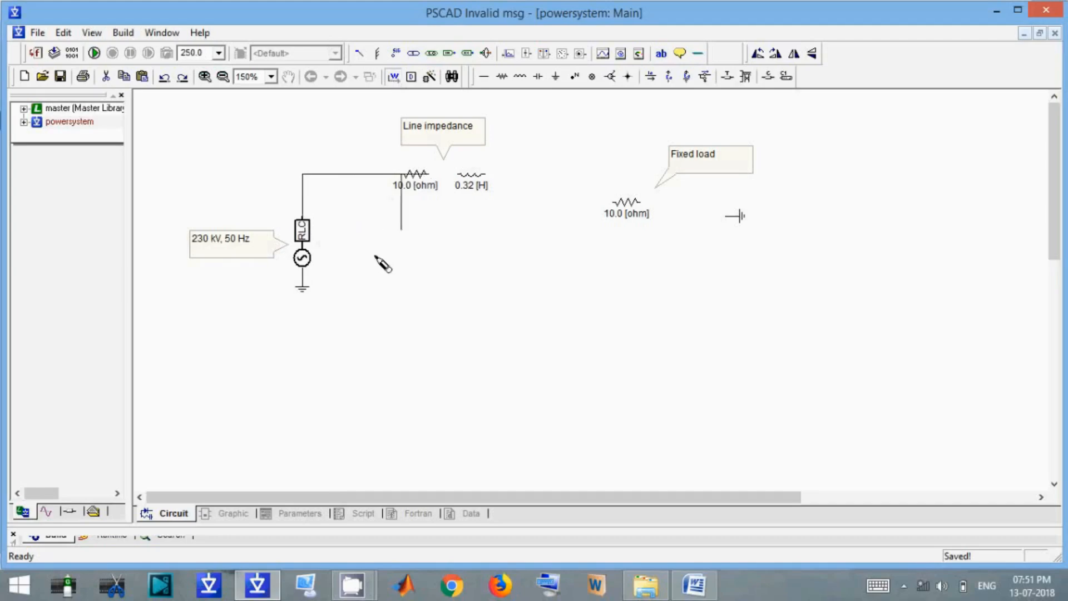
right_click(405, 175)
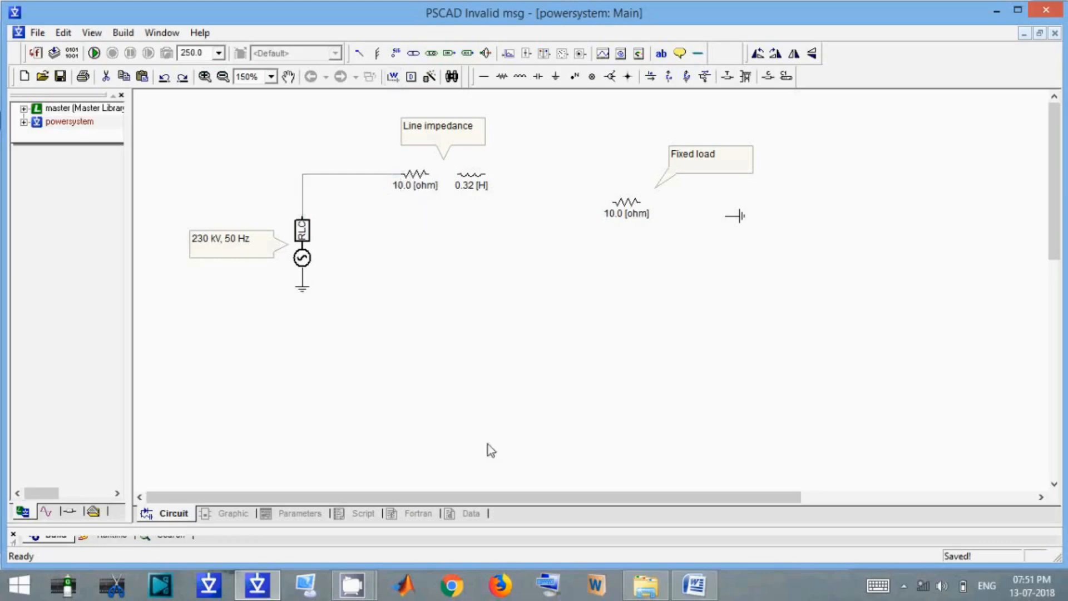
Wire the line-impedance resistor to the inductor, and the inductor to the fixed-load resistor
left_click(393, 77)
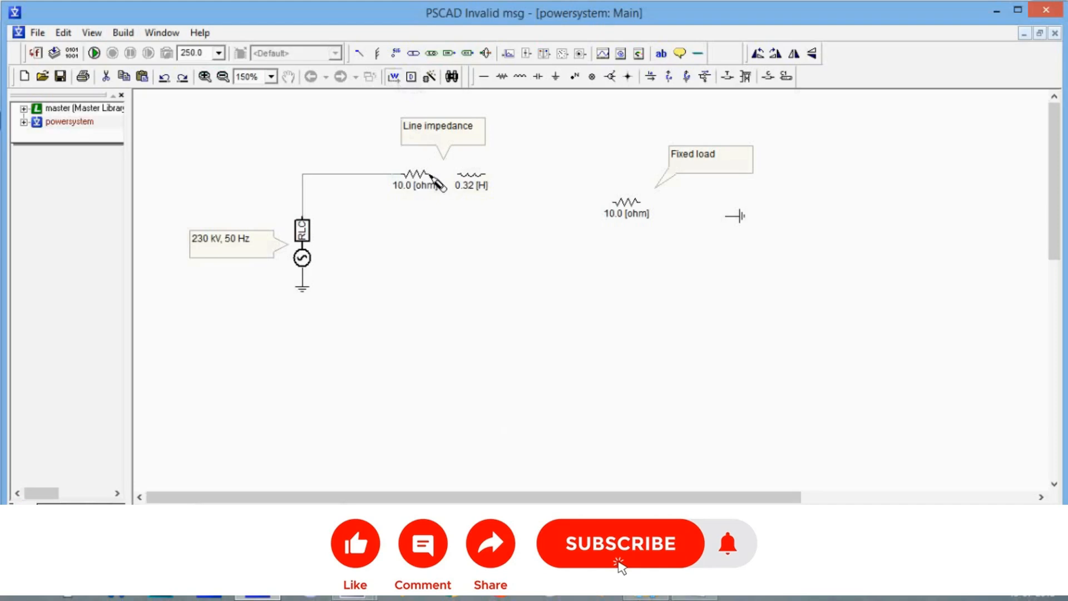
right_click(460, 178)
left_click(488, 176)
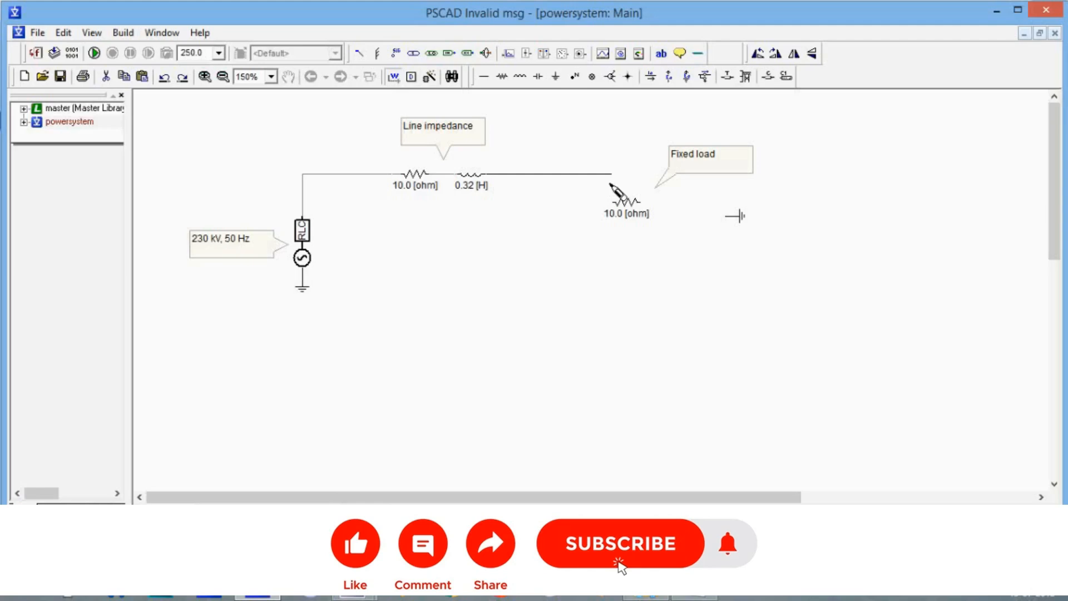
left_click(610, 182)
right_click(608, 203)
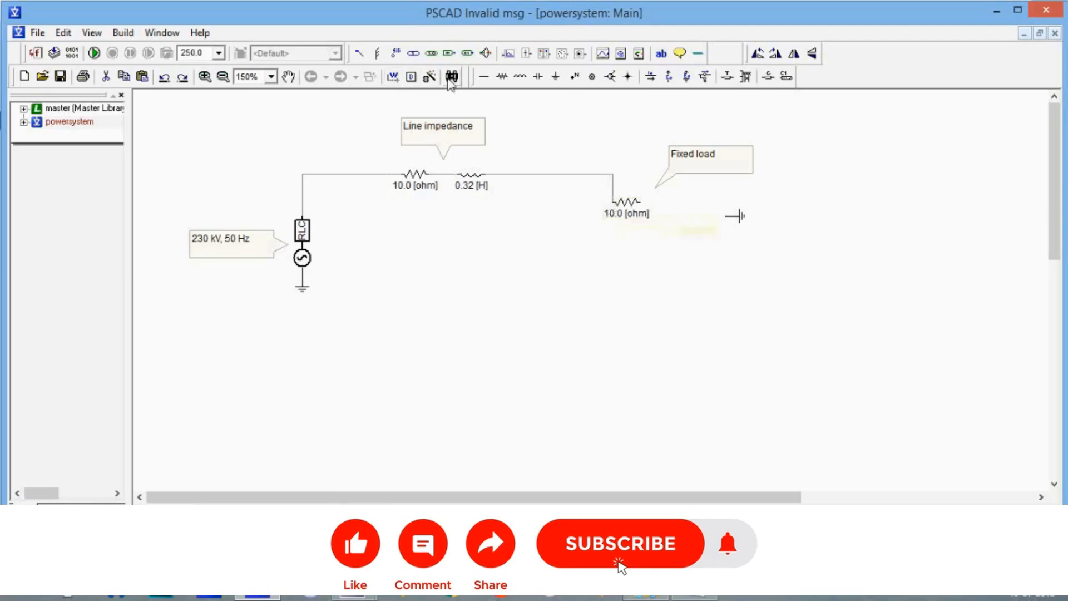
Wire the free end of the fixed-load resistor to the ground symbol beside it
left_click(393, 76)
left_click(639, 202)
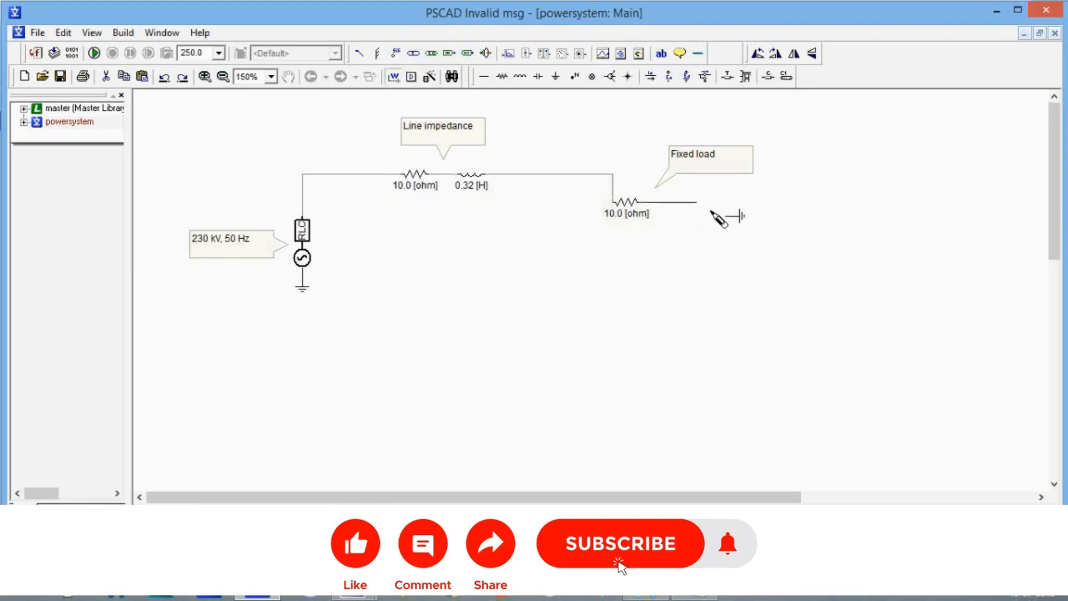
left_click(711, 209)
right_click(725, 223)
left_click(772, 362)
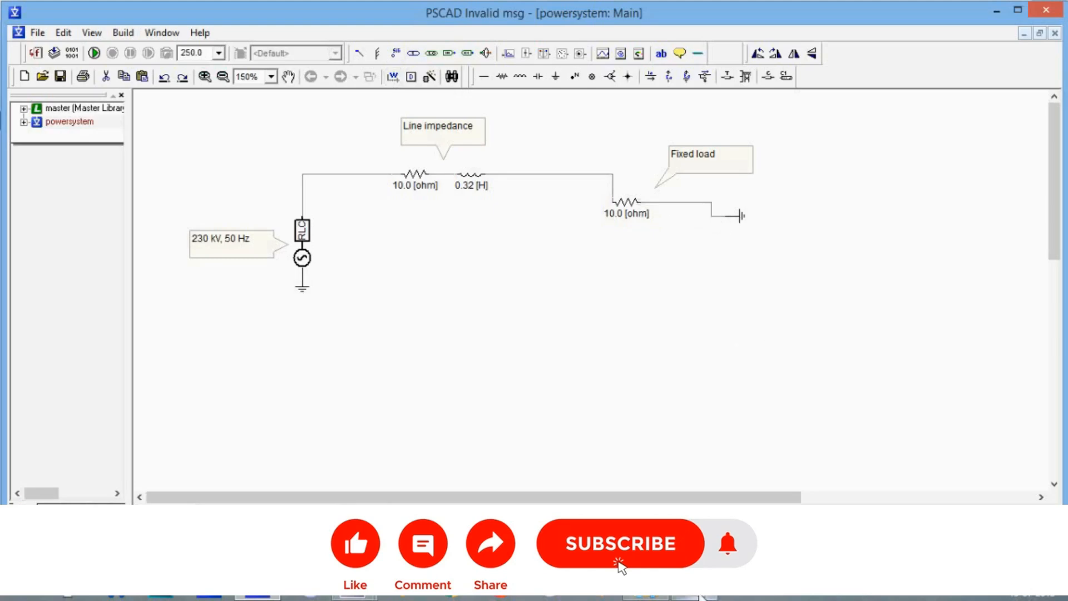
Switch to the Word task list, read the item on plotting current, voltage and power, and return to PSCAD
left_click(696, 598)
scroll(538, 390, "up", 4)
scroll(538, 387, "up", 1)
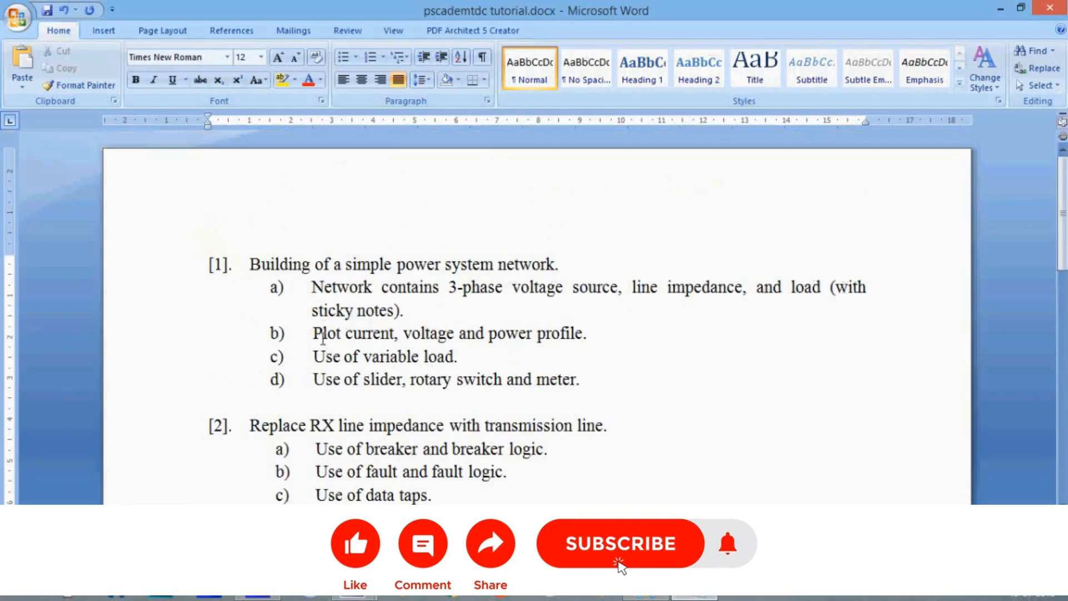
left_click(460, 333)
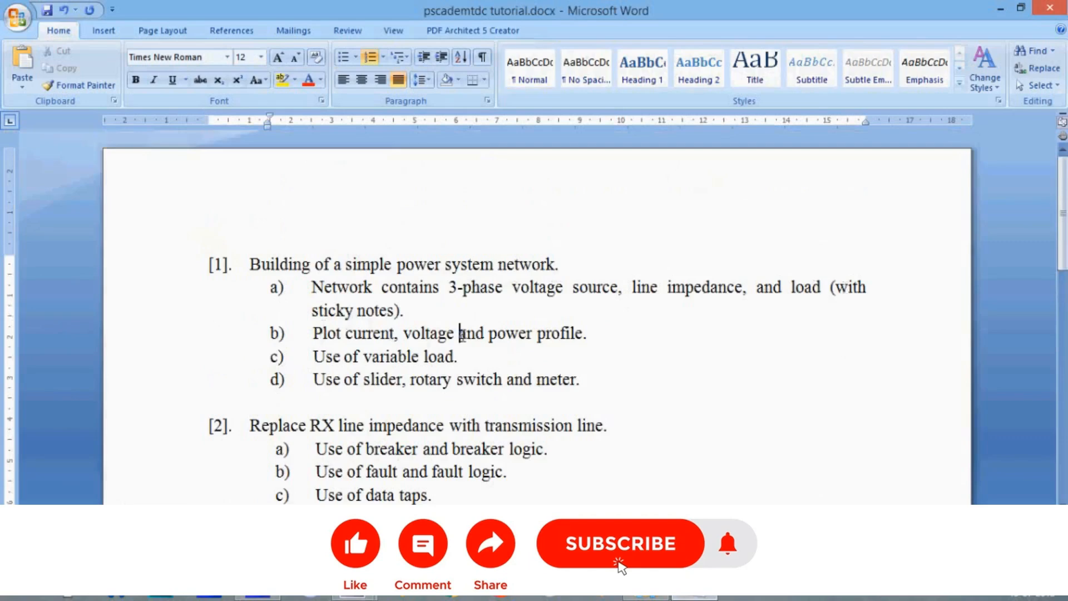
left_click(697, 597)
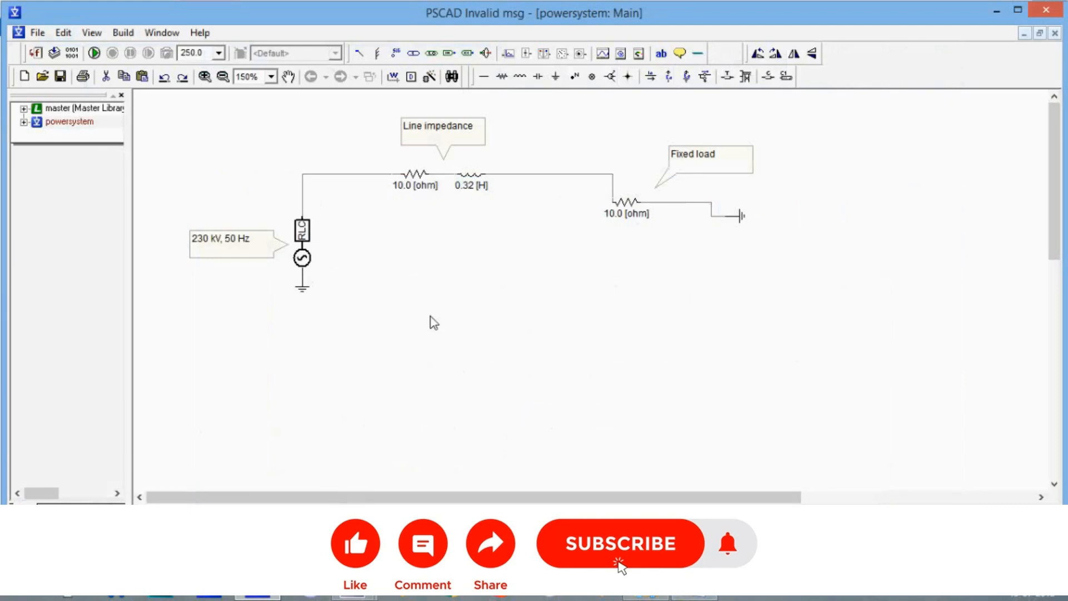
Run the simulation without output channels and check the powersystem entry in the runtime messages
left_click(94, 53)
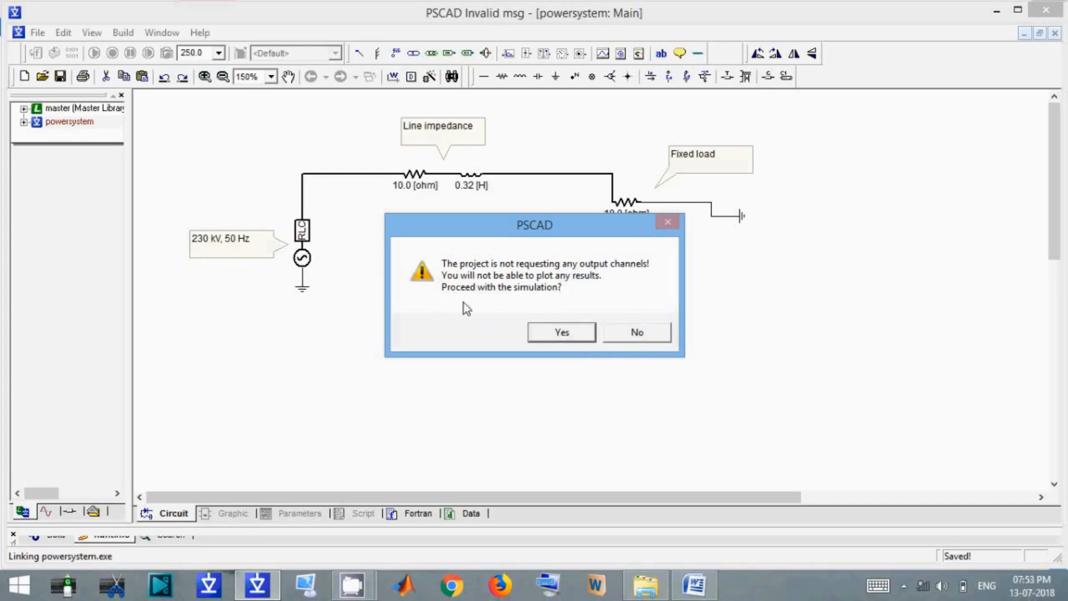
left_click(565, 332)
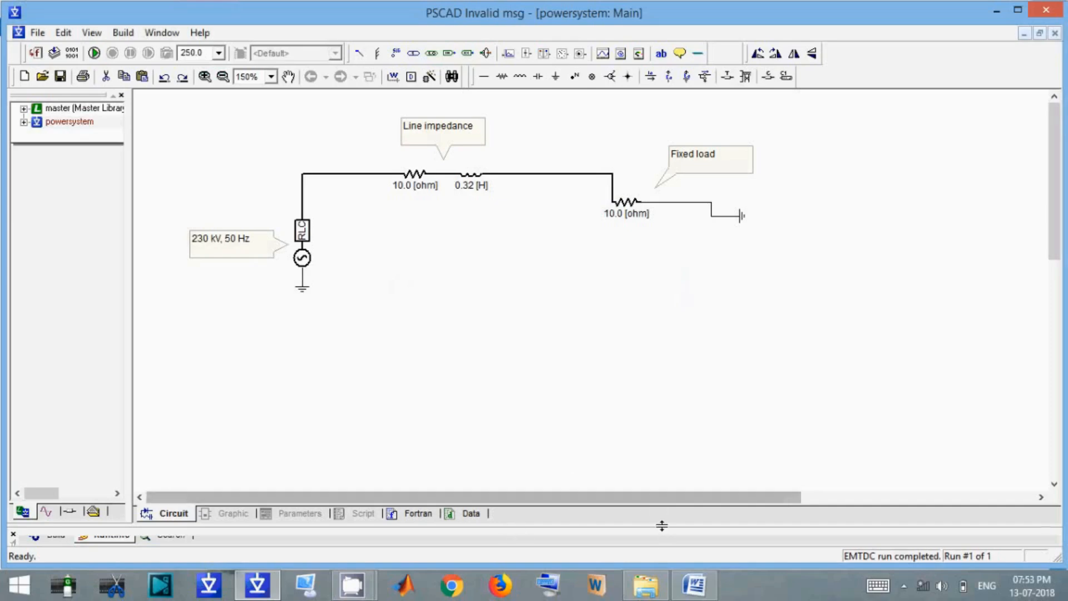
left_click_drag(662, 525, 661, 500)
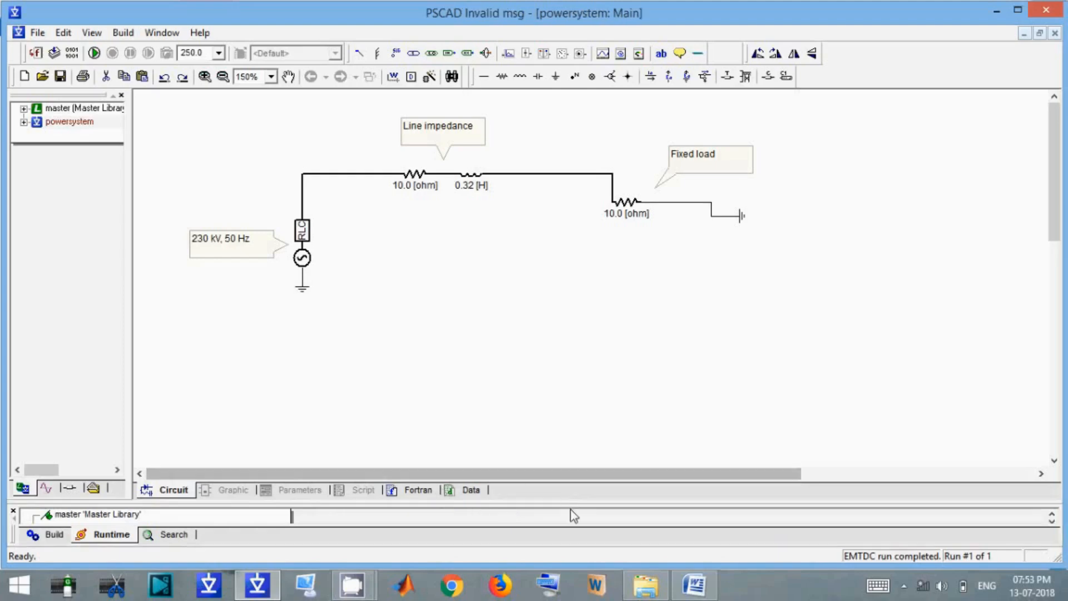
left_click_drag(574, 504, 574, 352)
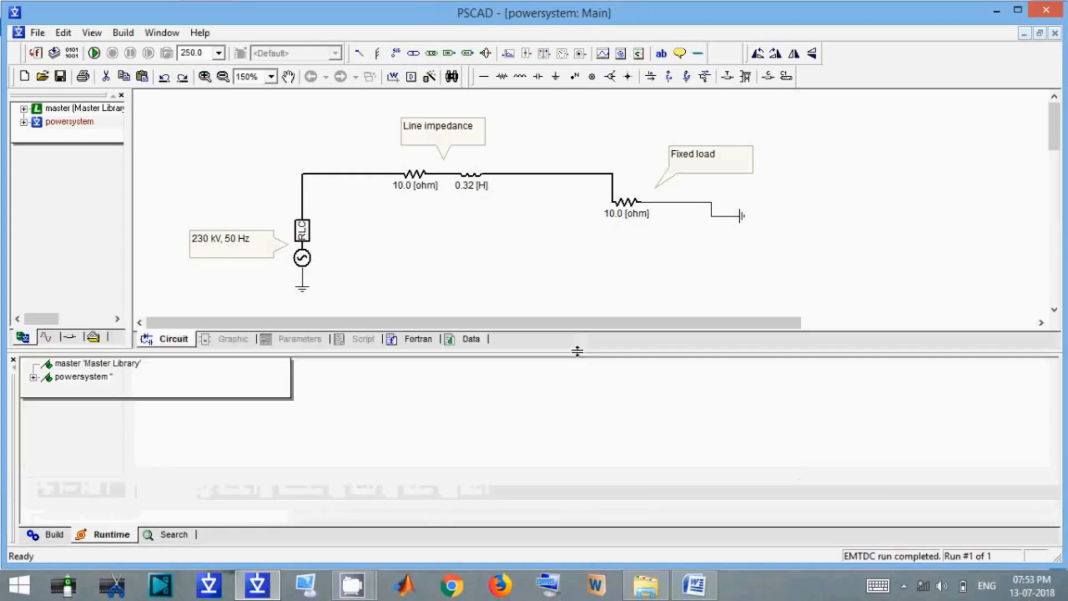
left_click(33, 377)
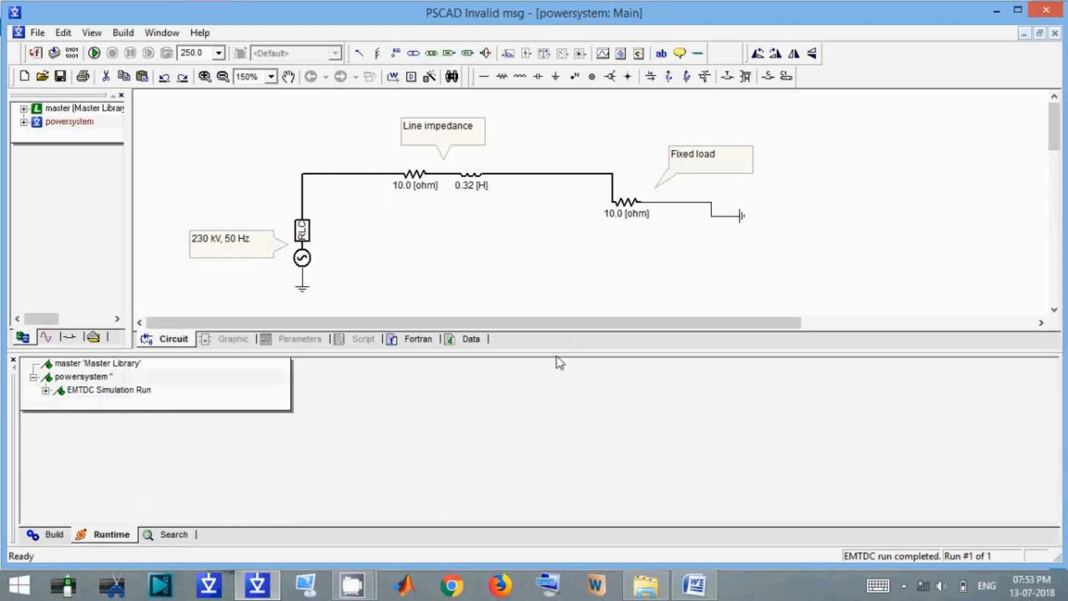
left_click_drag(556, 352, 551, 525)
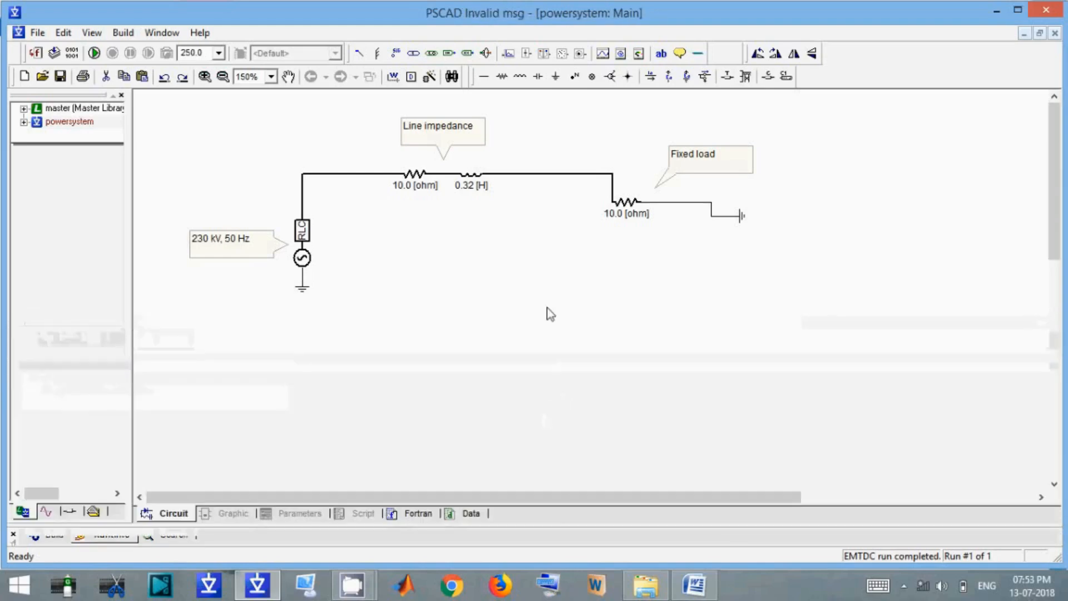
Set the project's duration of run to 5 s and its channel plot step to 1000 µs
right_click(547, 308)
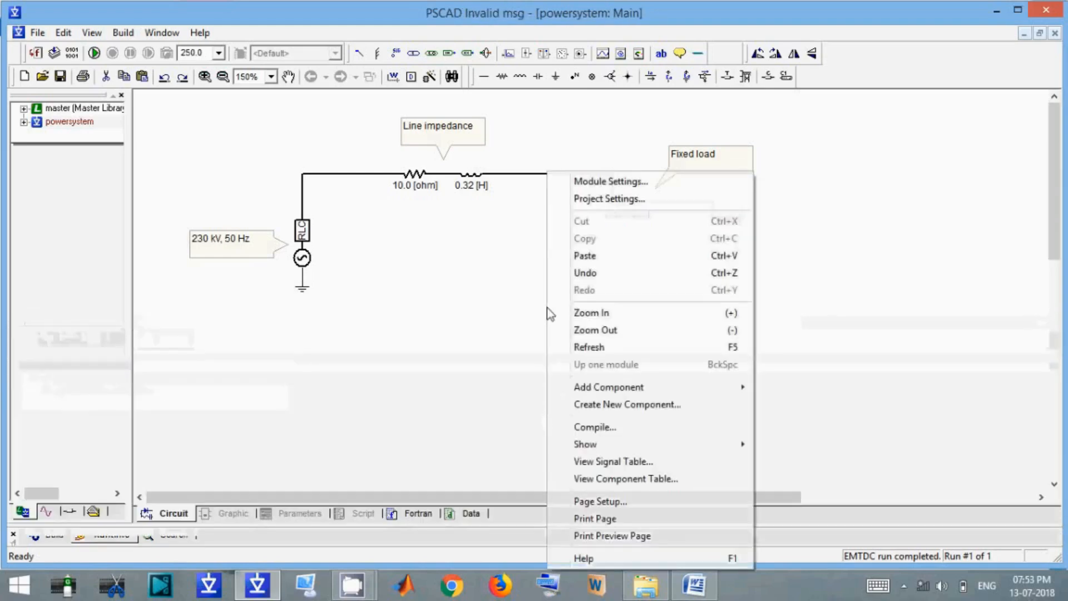
left_click(594, 205)
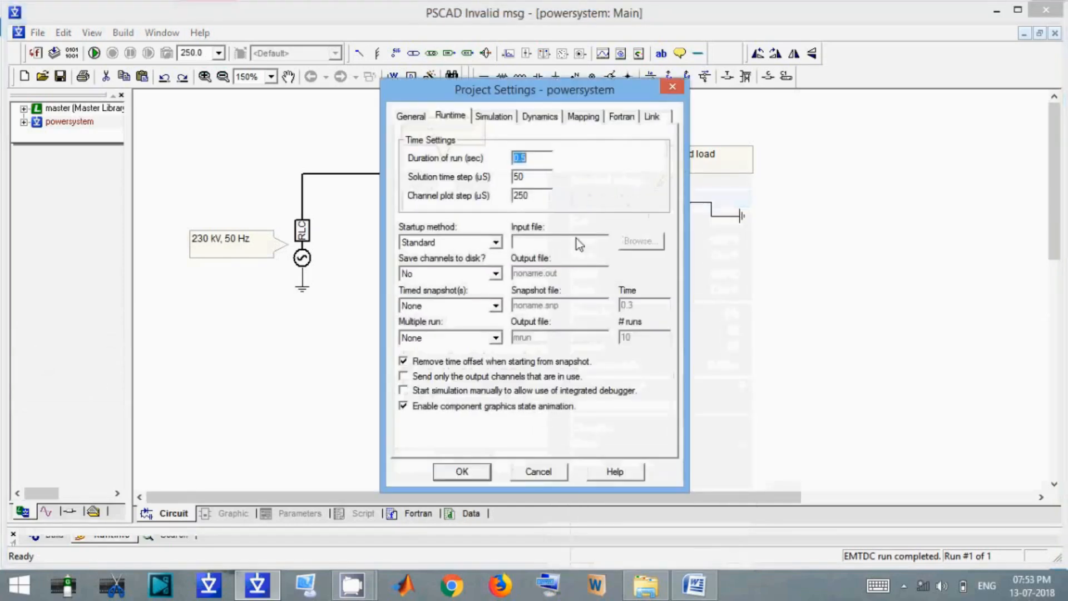
left_click_drag(535, 156, 280, 114)
type("5")
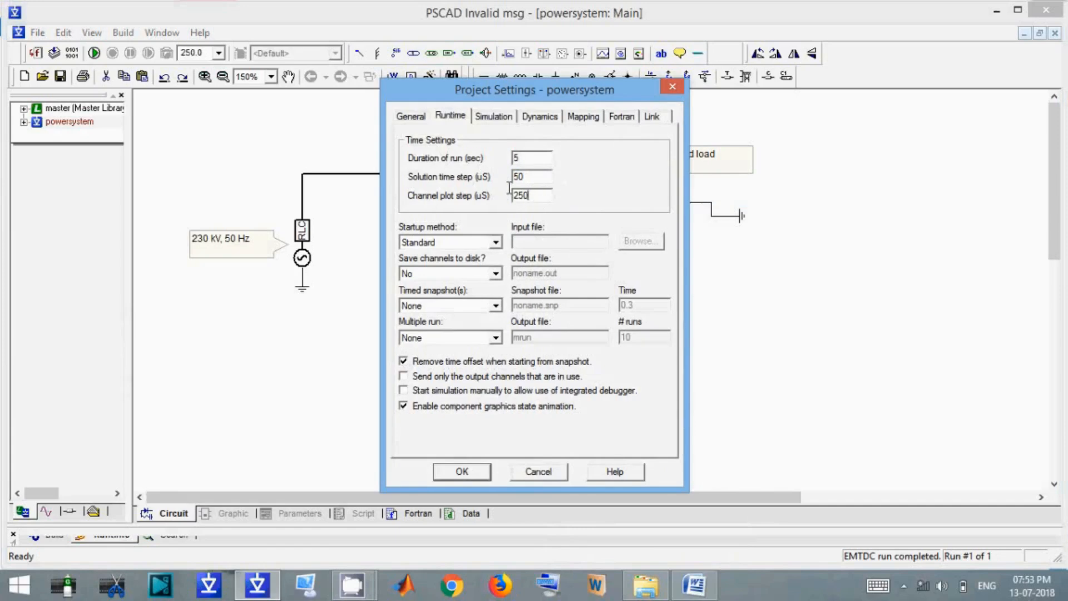
left_click_drag(509, 192, 540, 222)
left_click(545, 199)
key("shift+Home")
type("1000")
left_click(519, 157)
left_click_drag(528, 159, 376, 132)
left_click(462, 473)
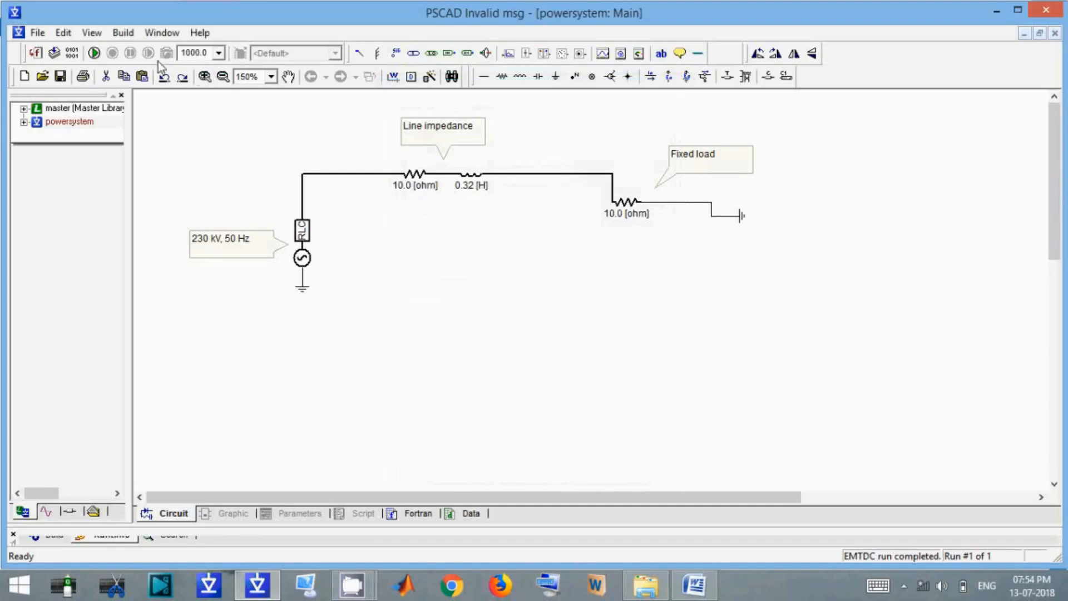
Run the simulation again with the changed time settings, proceeding without output channels
left_click(94, 53)
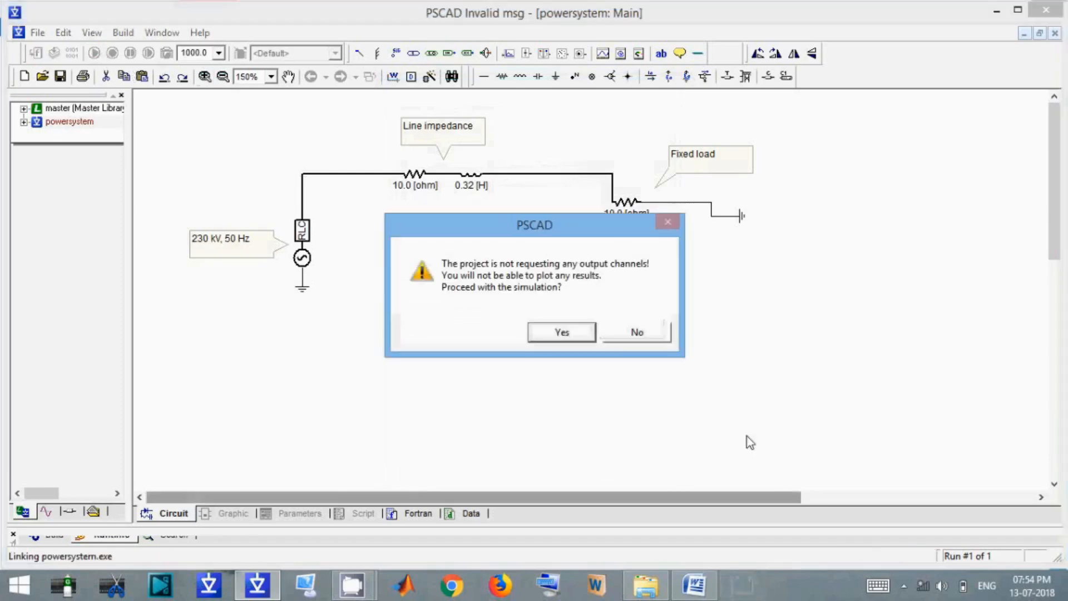
left_click(574, 341)
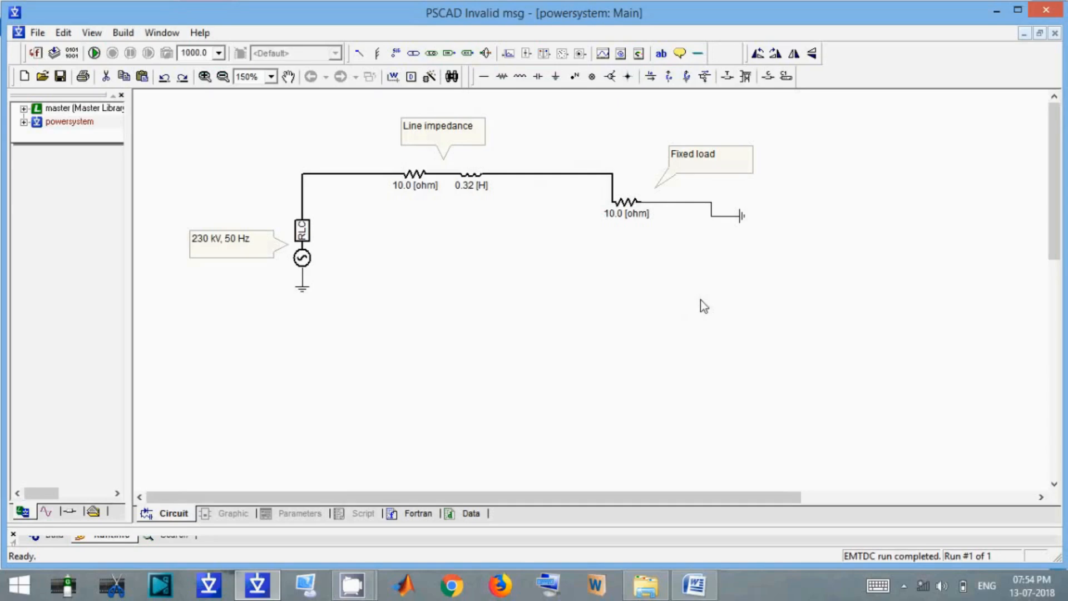
Place an ammeter, a voltmeter to ground, a node-to-node voltmeter and a multimeter below the circuit, and inspect the multimeter's measurement options
left_click(653, 78)
left_click(528, 285)
left_click(687, 76)
left_click(640, 327)
left_click(671, 79)
left_click(710, 332)
left_click(707, 76)
left_click(781, 335)
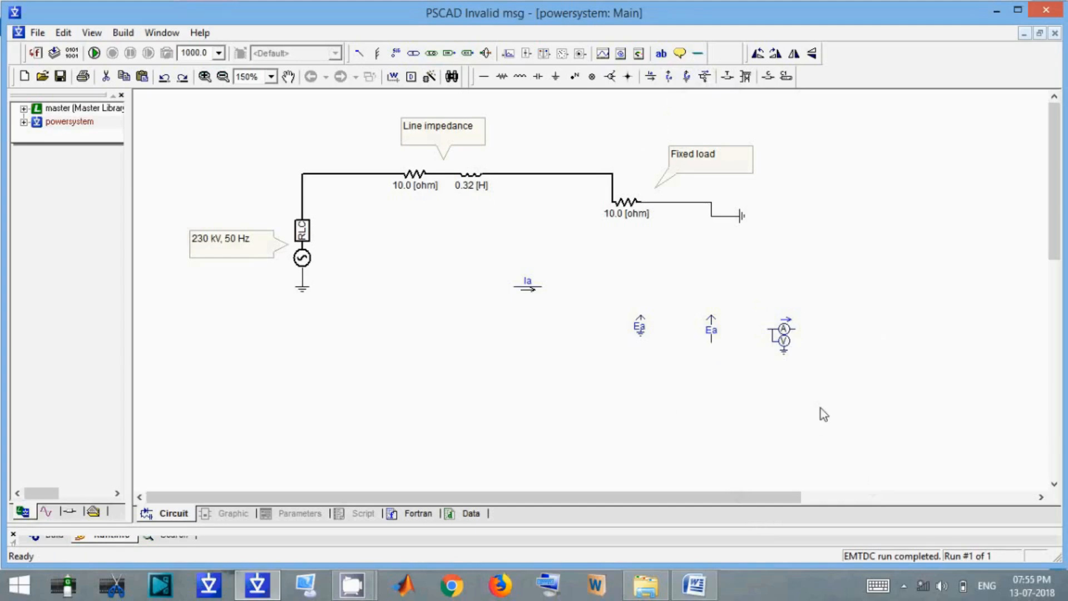
double_click(785, 340)
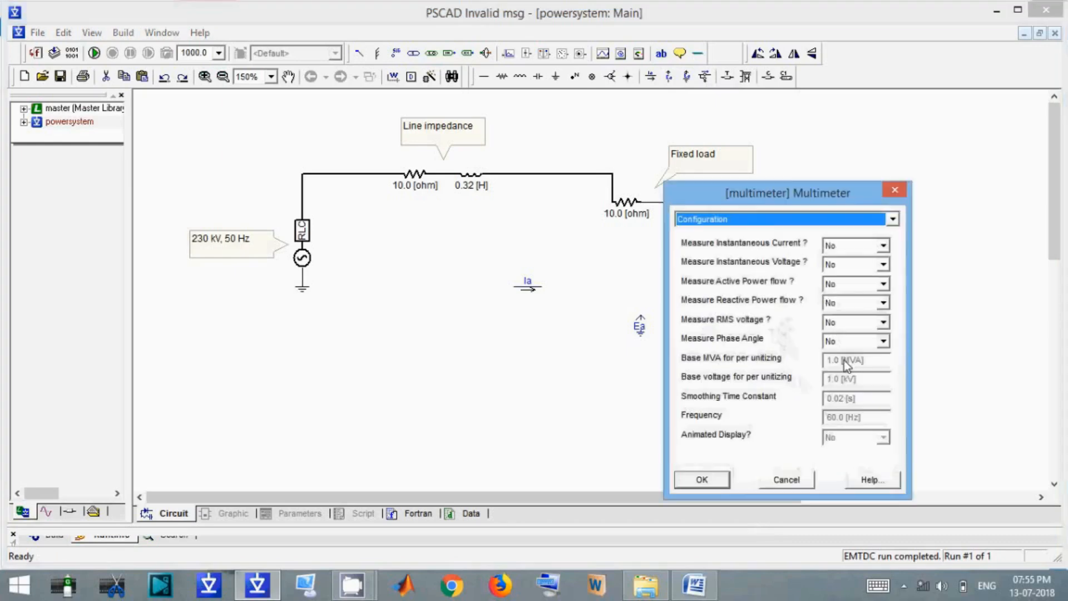
left_click(718, 482)
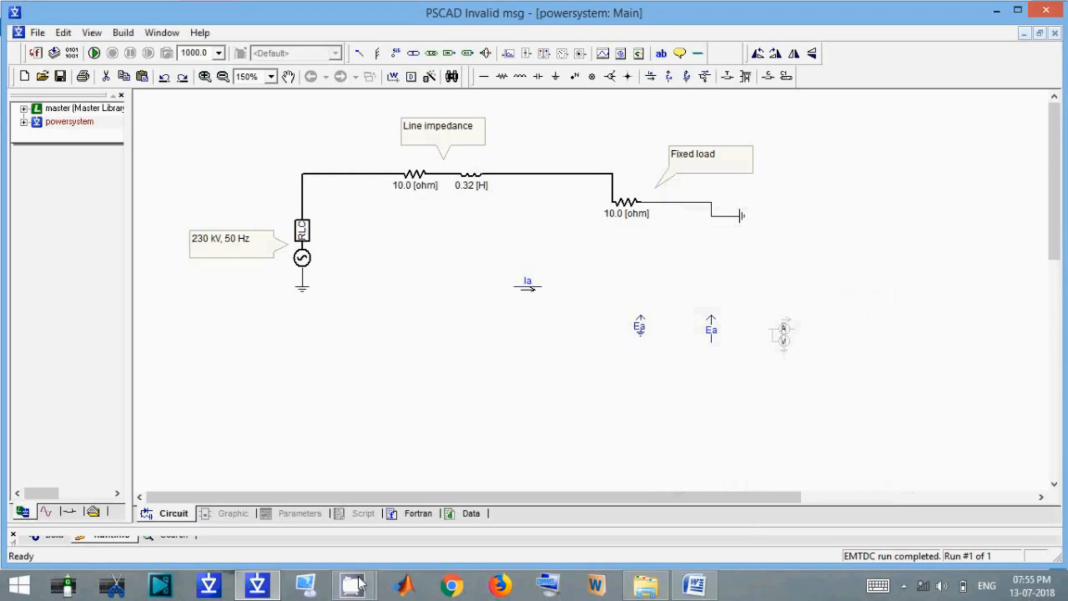
mouse_move(361, 584)
left_click(436, 520)
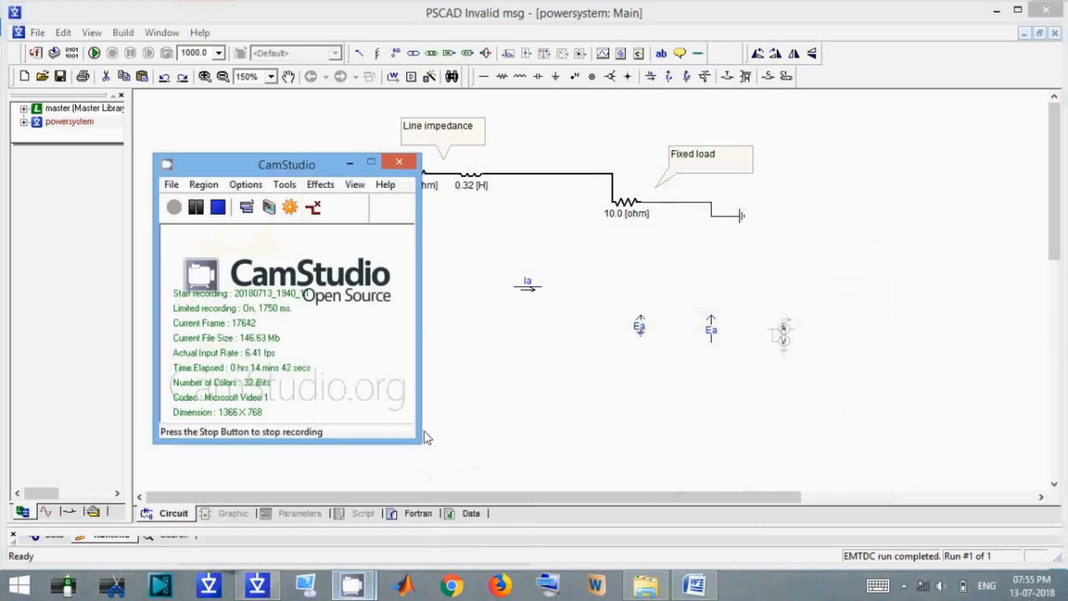
left_click(356, 162)
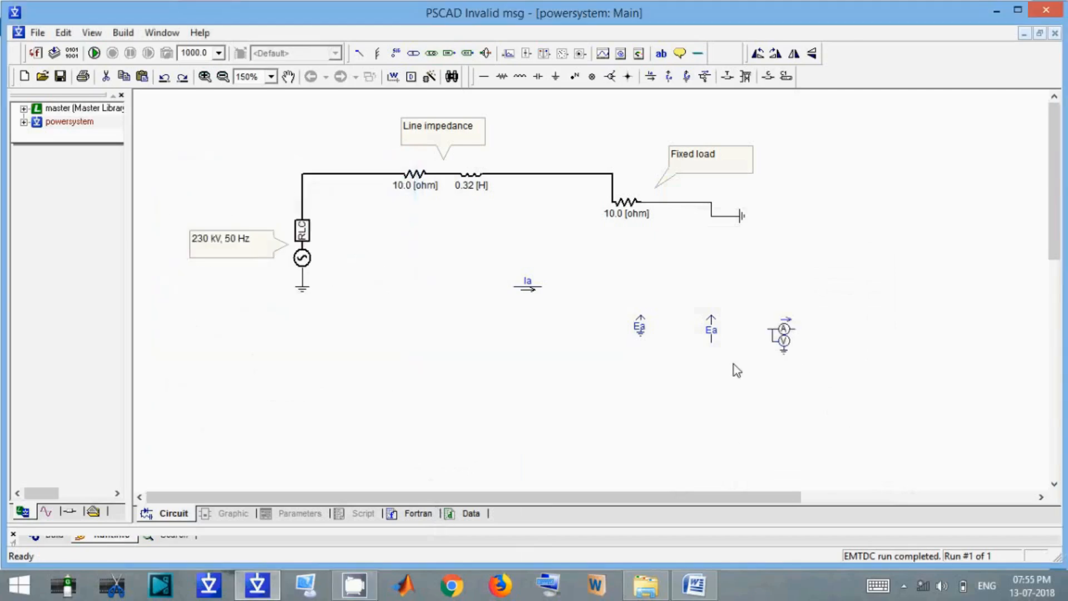
Delete the ammeter and both voltmeters, and move the multimeter below the line impedance, near the source
left_click_drag(733, 364, 468, 257)
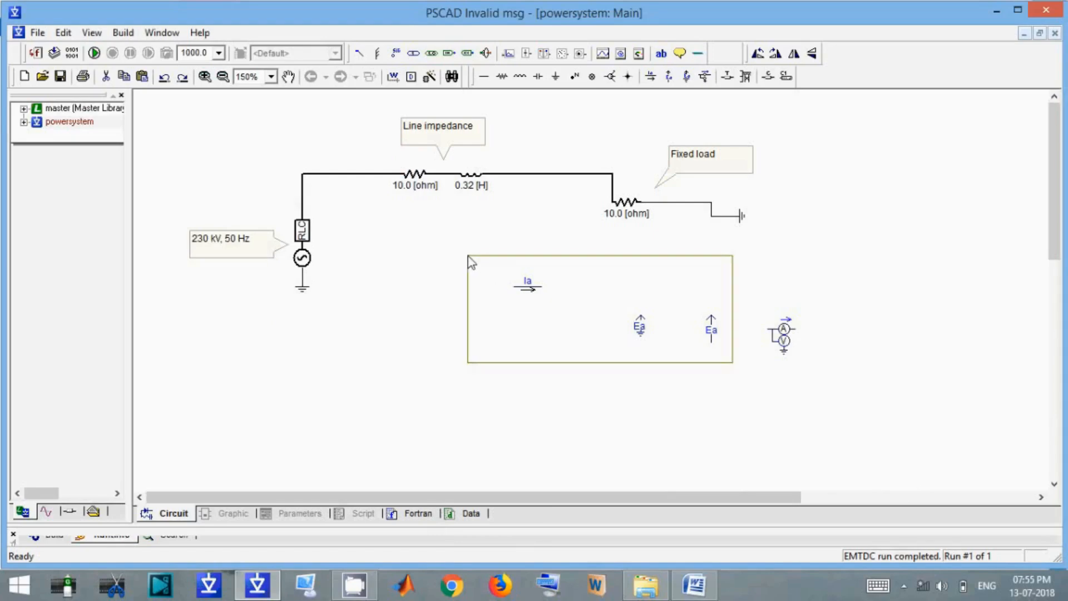
left_click_drag(468, 257, 468, 257)
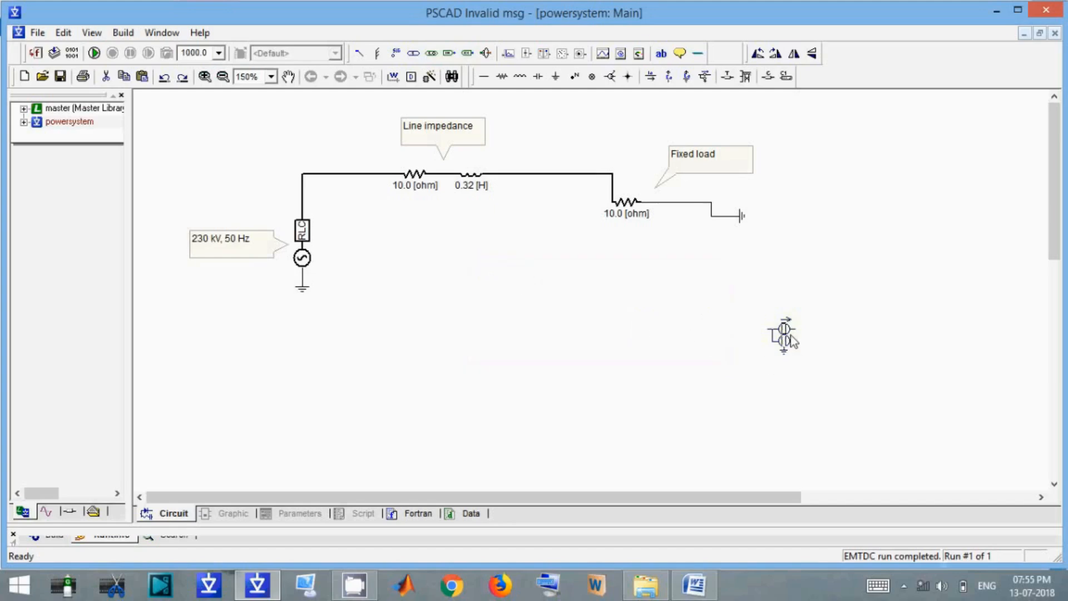
left_click_drag(789, 335, 410, 250)
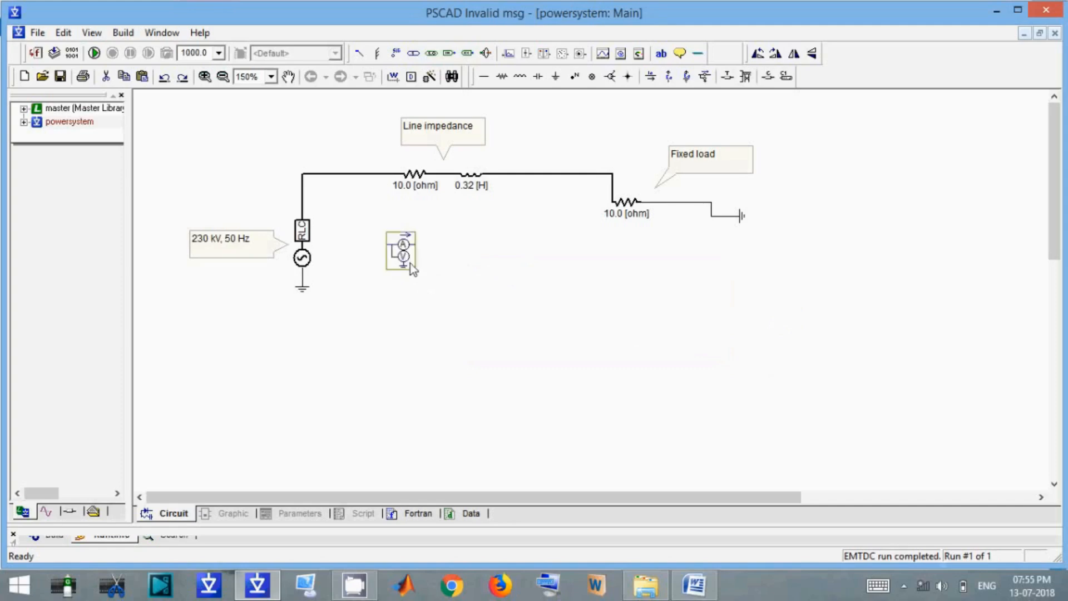
Remove the vertical wire above the source, then rotate the multimeter upright and place it at the line's open end above the source
left_click(302, 216)
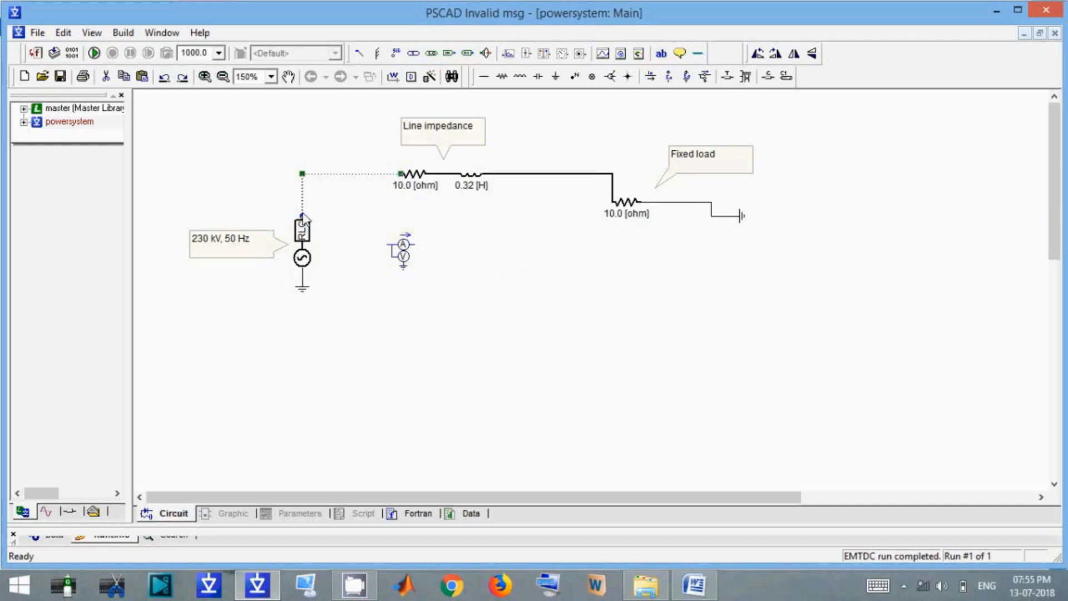
left_click_drag(302, 216, 302, 174)
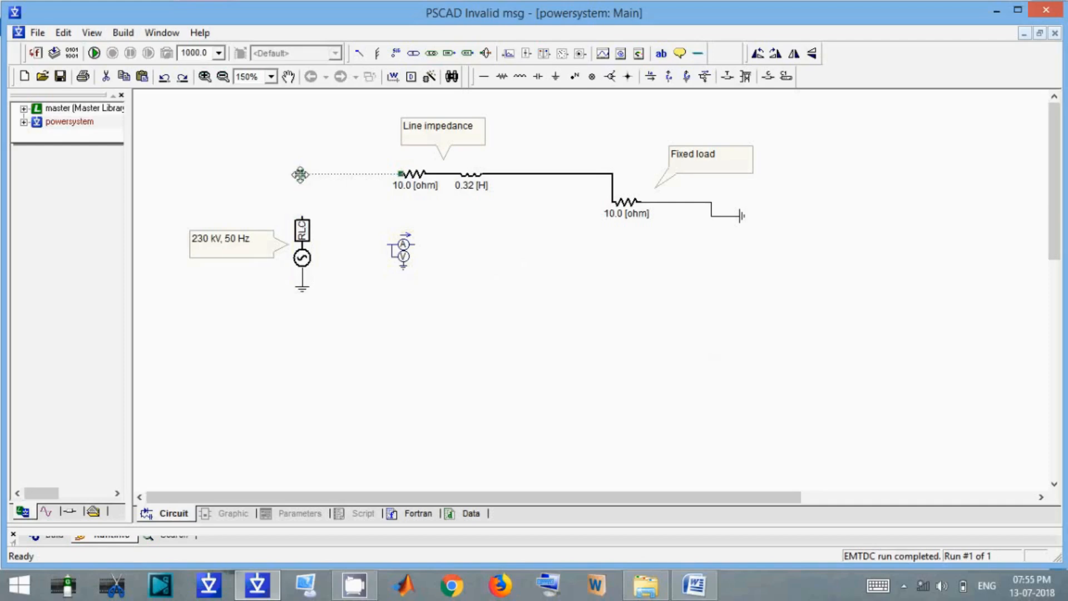
left_click(398, 248)
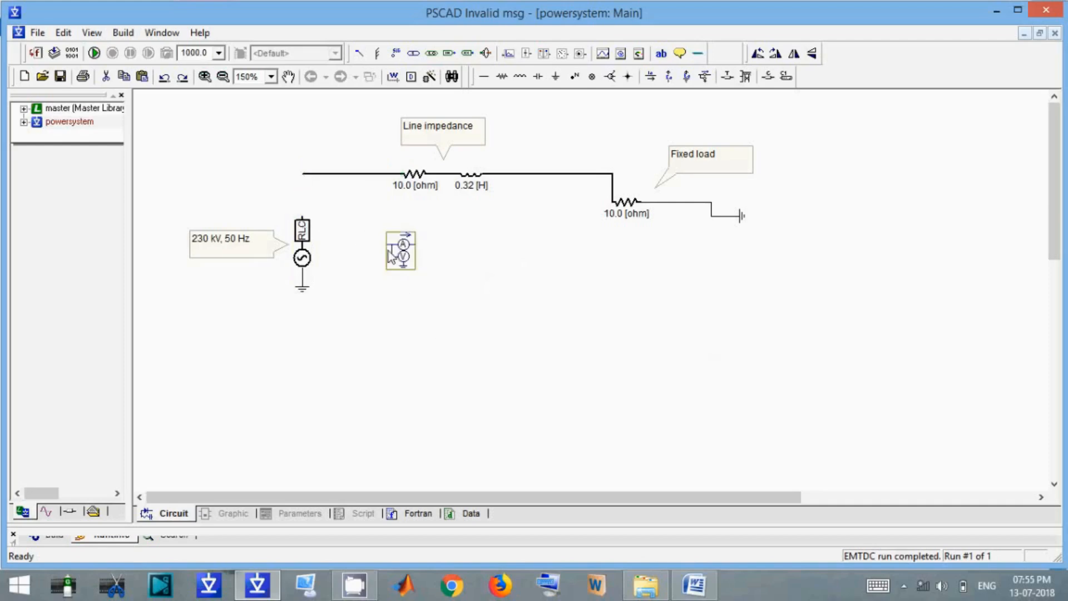
left_click_drag(389, 252, 398, 251)
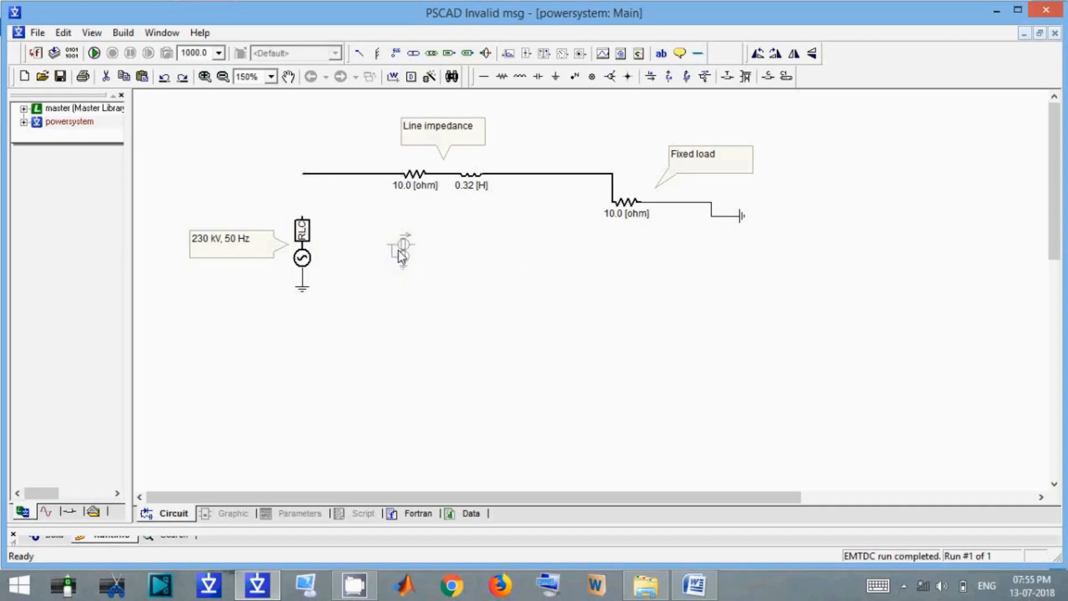
key("ctrl+r")
key("r")
key("r")
left_click_drag(408, 242, 309, 186)
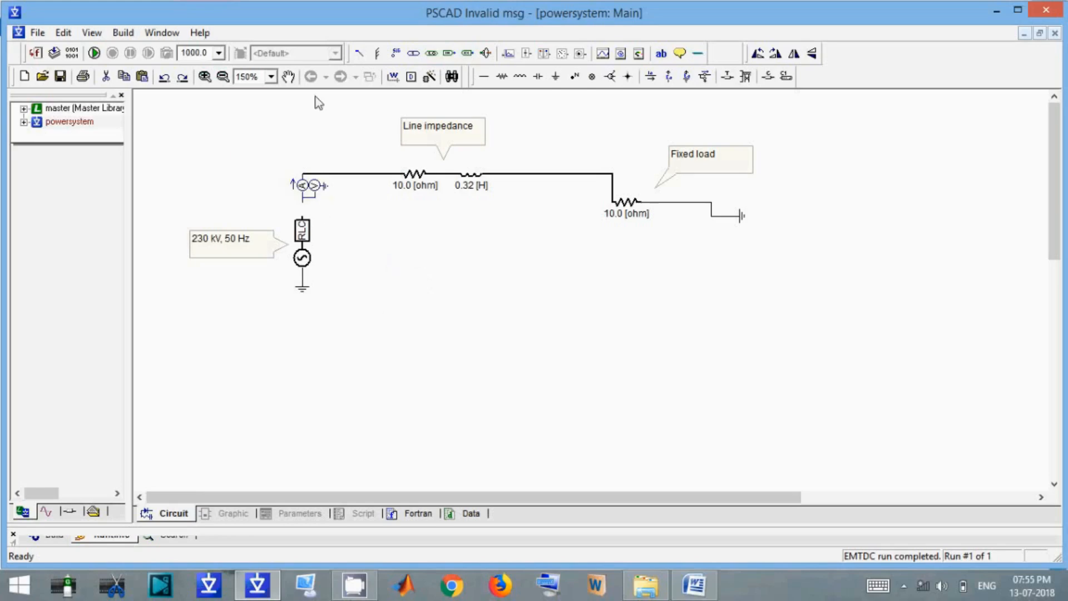
Wire the multimeter's lower terminal to the top of the source
left_click(394, 77)
left_click(302, 216)
right_click(304, 203)
Enable the multimeter's instantaneous current, instantaneous voltage, active power and reactive power measurements, and turn on its animated display
double_click(309, 188)
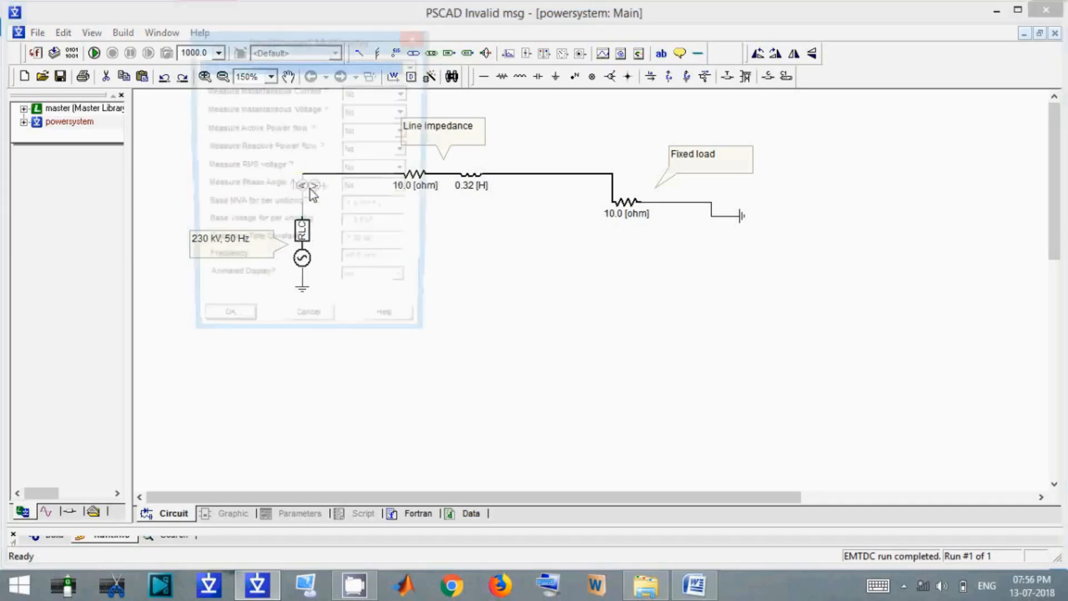
left_click(391, 96)
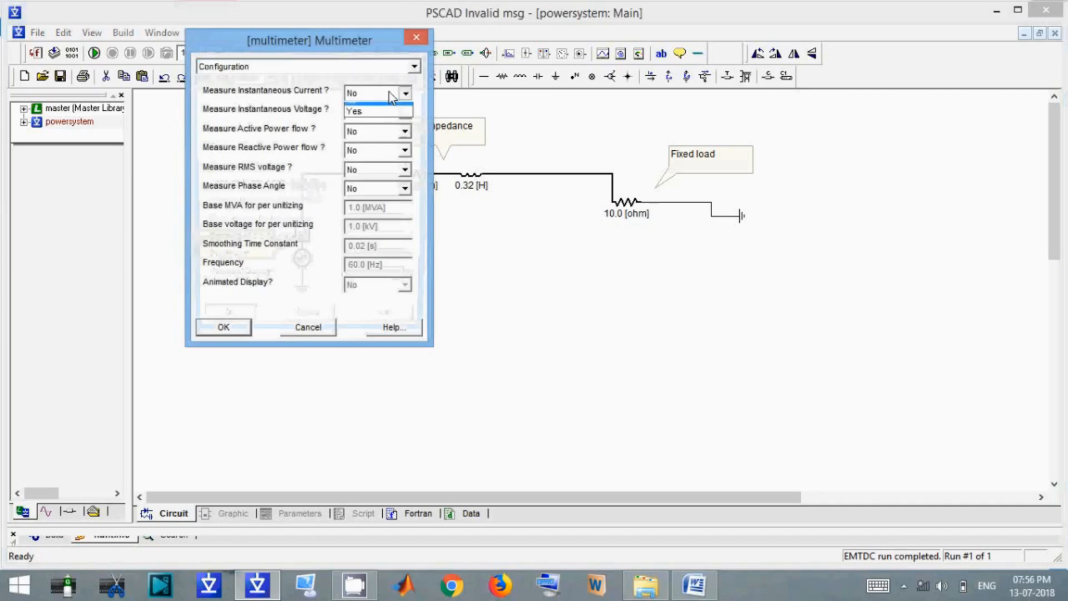
left_click(365, 105)
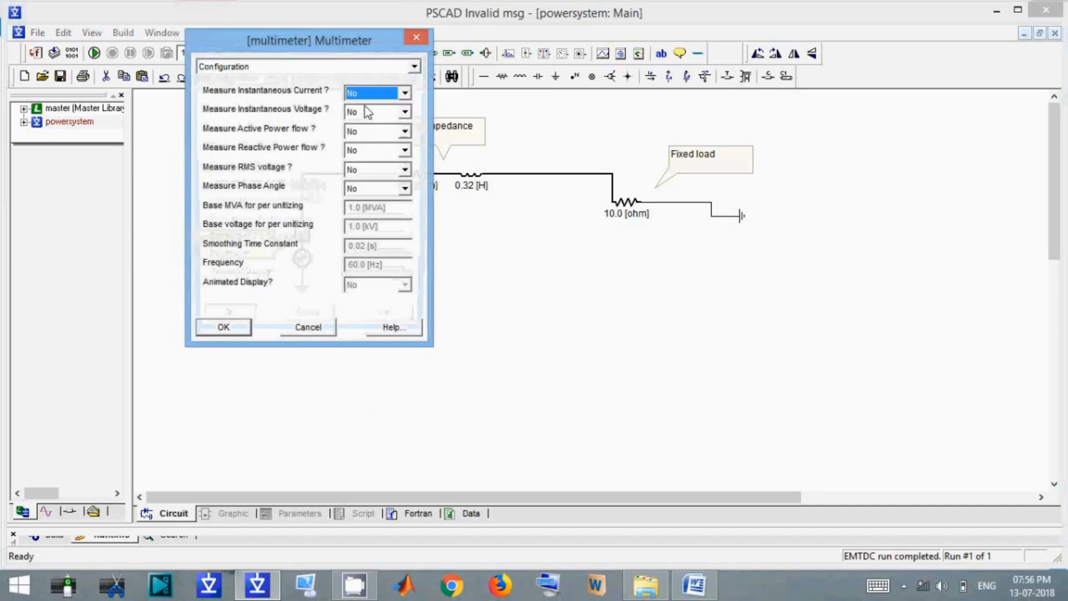
left_click(376, 99)
left_click(365, 117)
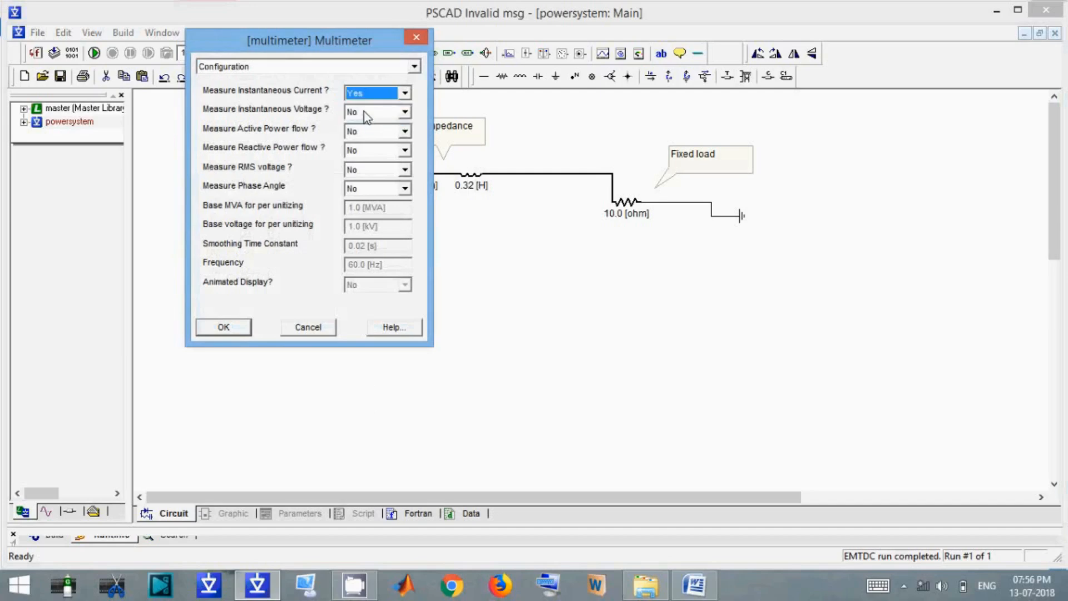
left_click(365, 113)
left_click(362, 137)
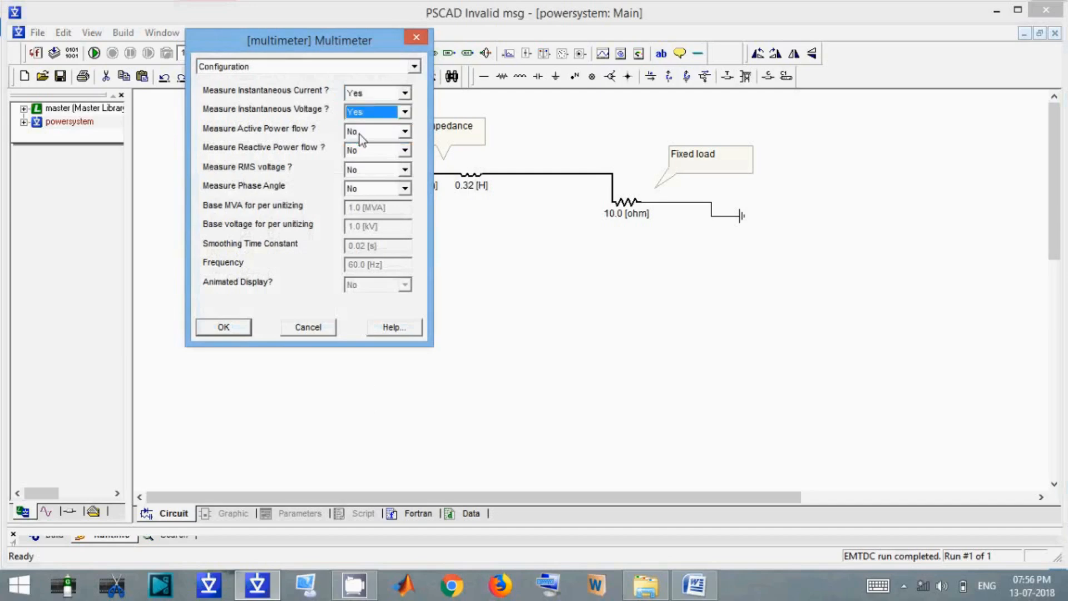
left_click(362, 132)
left_click(362, 149)
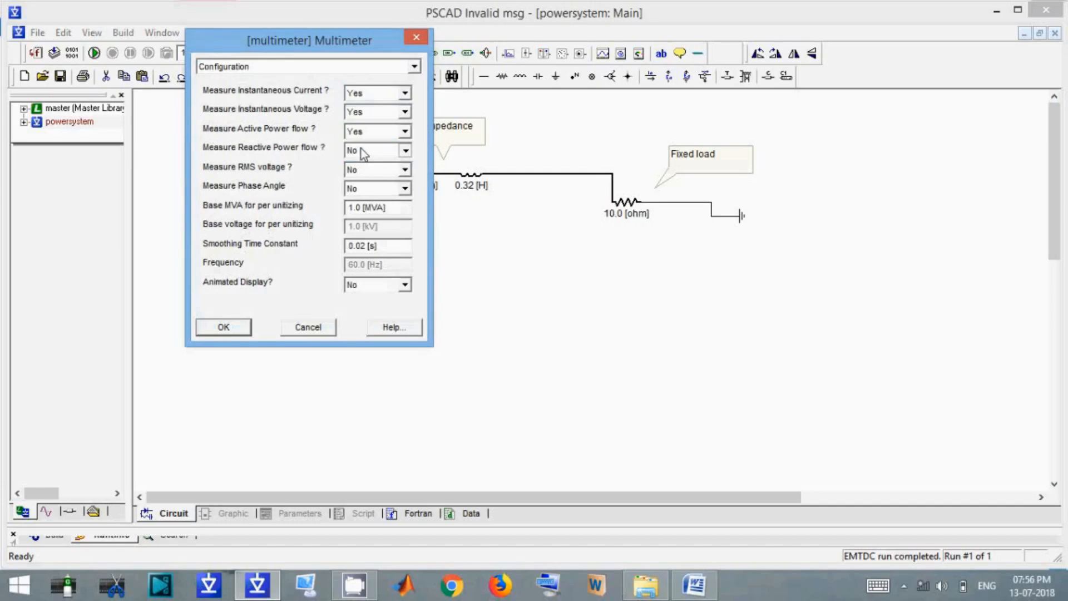
left_click(361, 175)
left_click(404, 285)
left_click(393, 308)
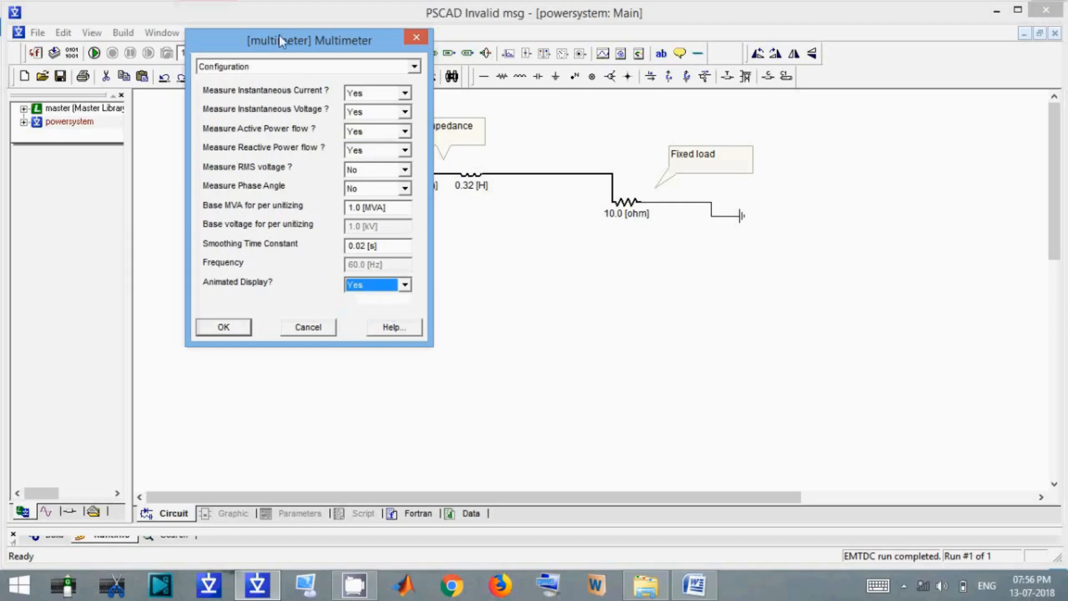
Name the multimeter's signals Is for current, Vs for voltage, Ps for active power and Qs for reactive power
left_click(281, 67)
left_click(286, 79)
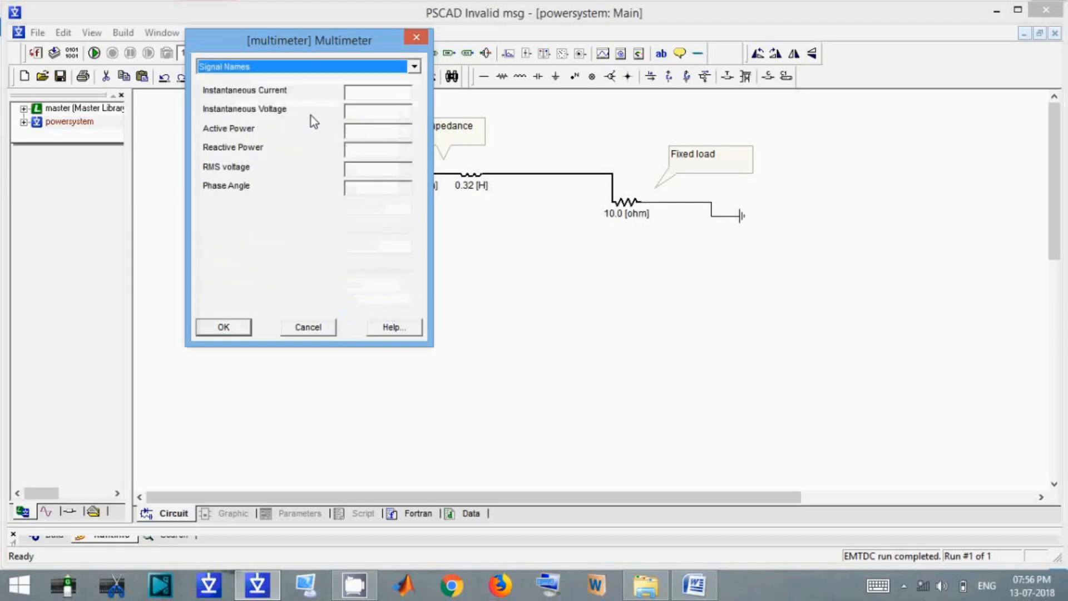
left_click(365, 90)
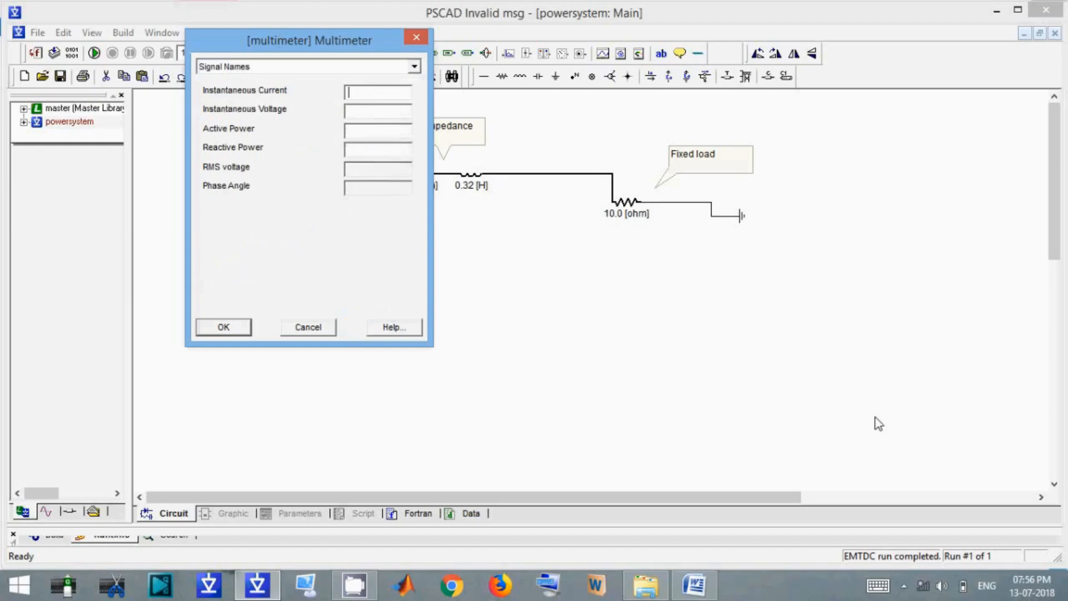
type("Is")
key("Tab")
type("Vs")
key("Tab")
type("Ps")
key("Tab")
type("Qs")
left_click(231, 328)
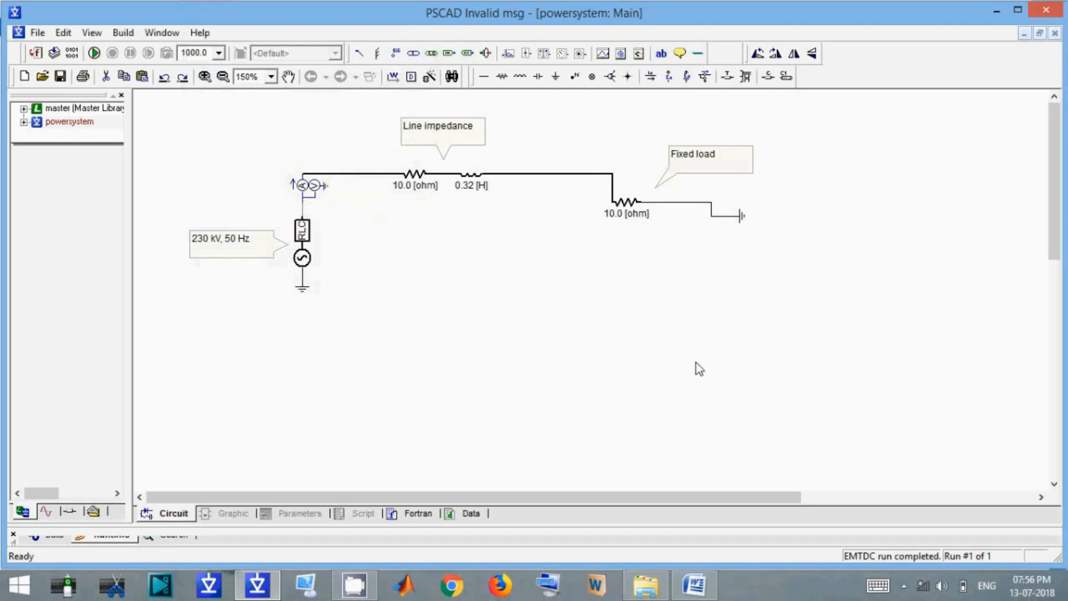
Place a data signal label below the circuit and name it Is
left_click(399, 57)
double_click(515, 299)
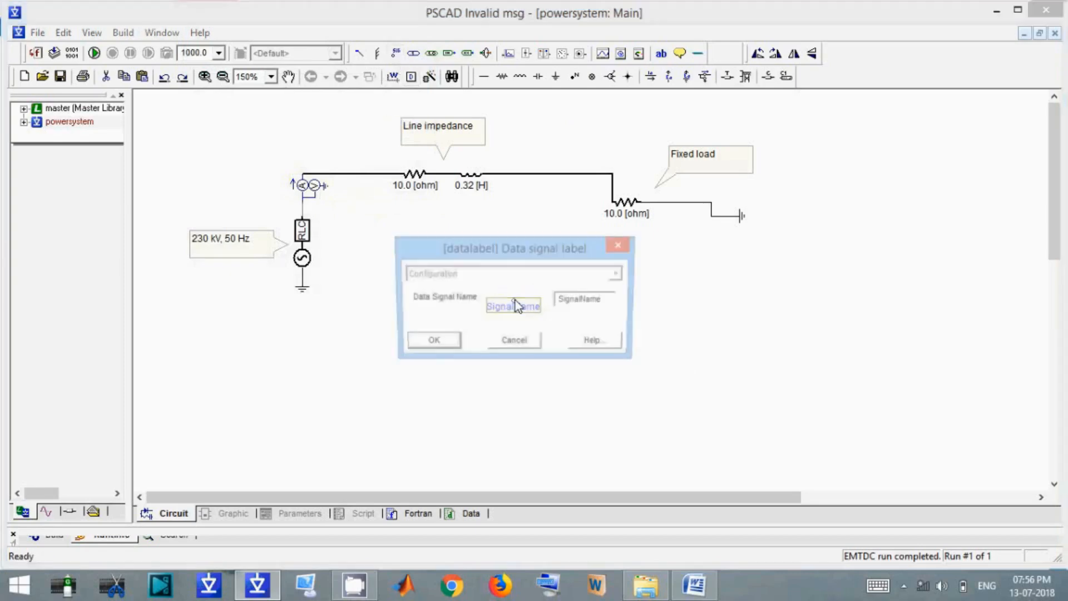
double_click(612, 300)
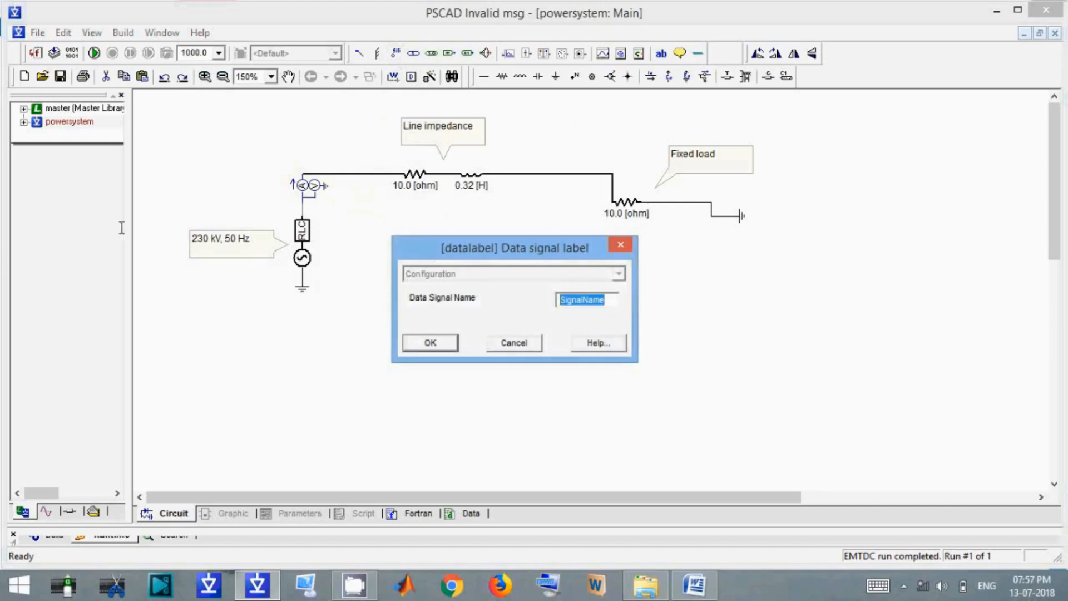
type("Is")
key("Return")
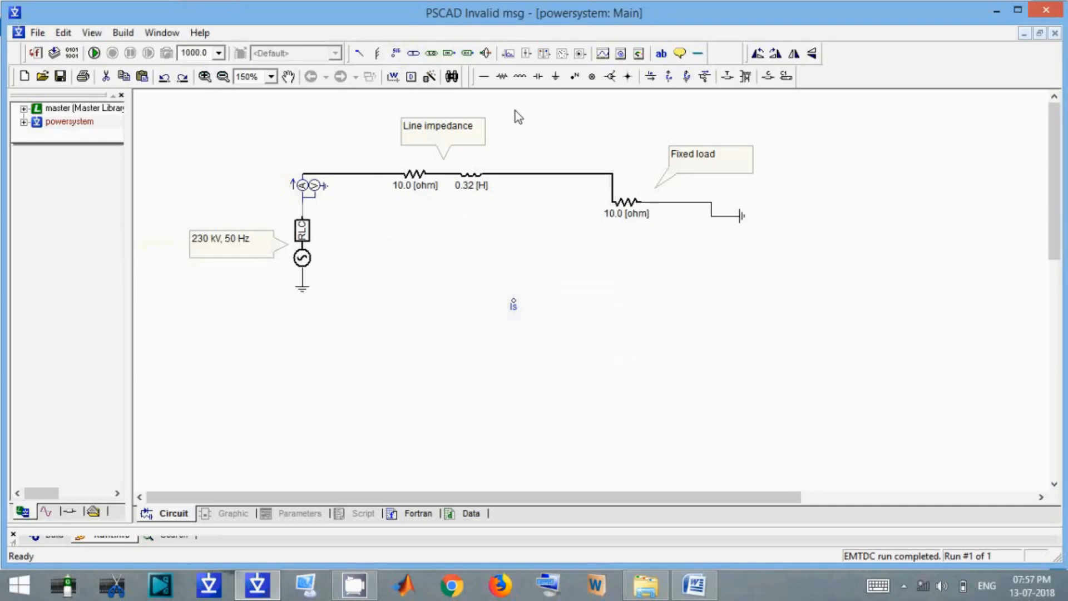
Place an output channel beside the Is label, titled Is with the title displayed on its icon and the unit kA
left_click(509, 56)
double_click(600, 296)
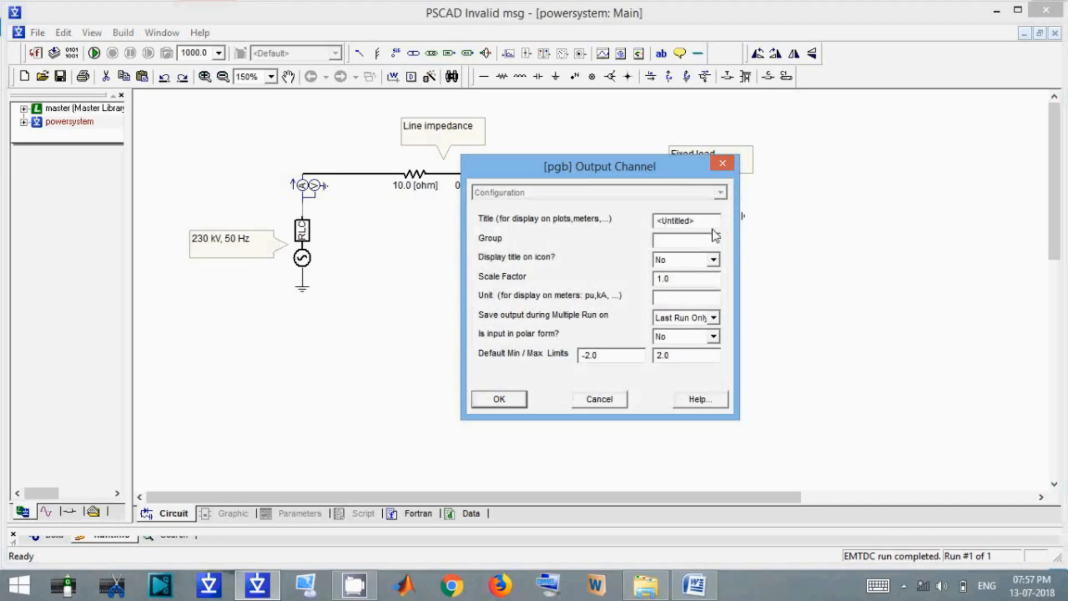
left_click_drag(714, 222, 557, 217)
type("Is")
left_click(712, 260)
left_click(679, 288)
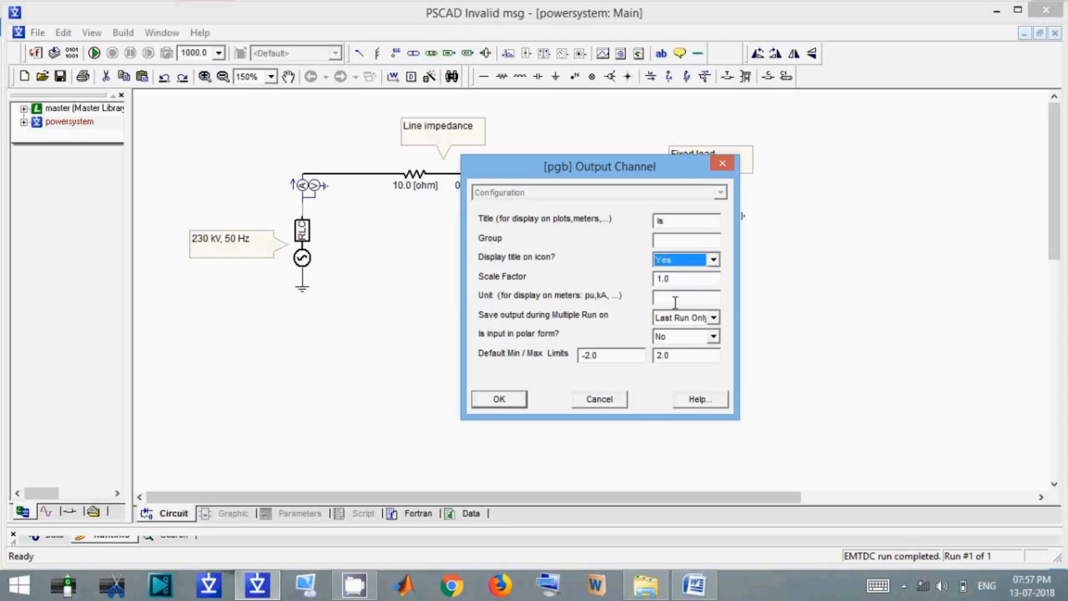
left_click(674, 281)
left_click(689, 295)
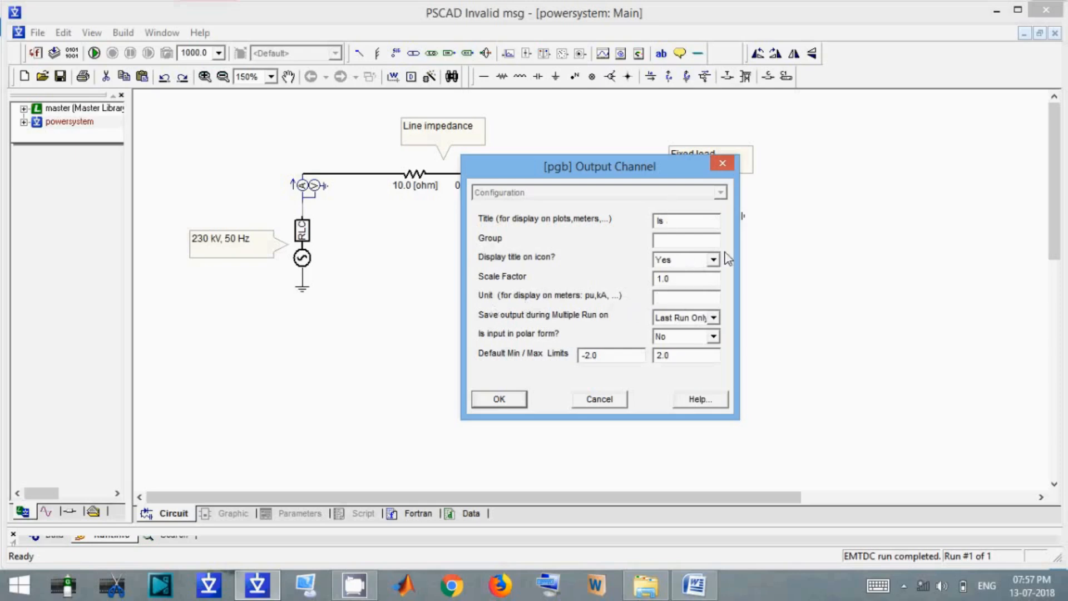
type("kA")
left_click(498, 406)
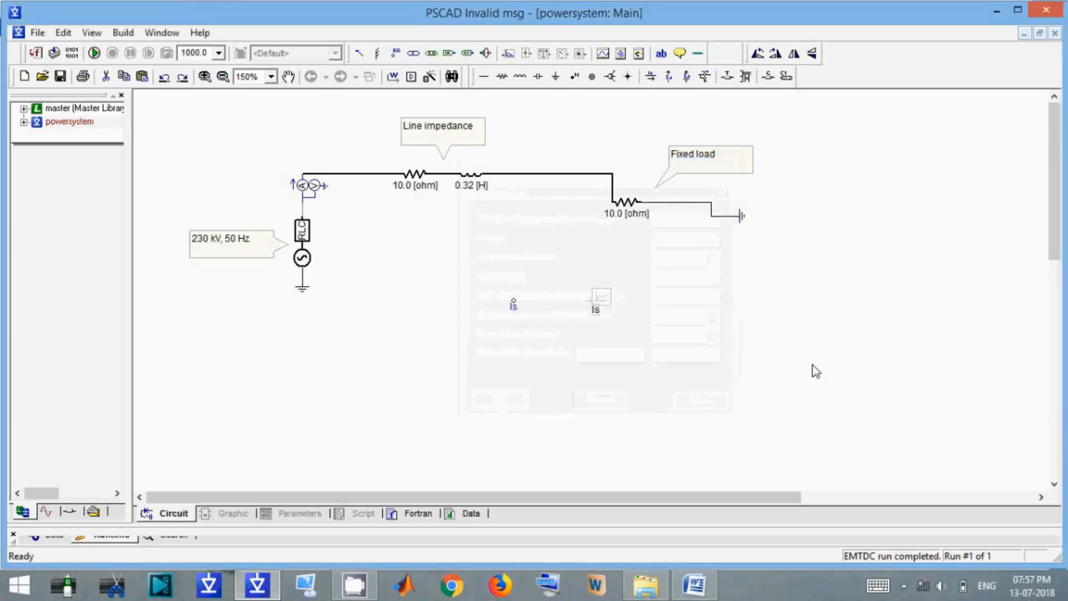
Move the output channel closer to the Is label and wire the two together
left_click(562, 300)
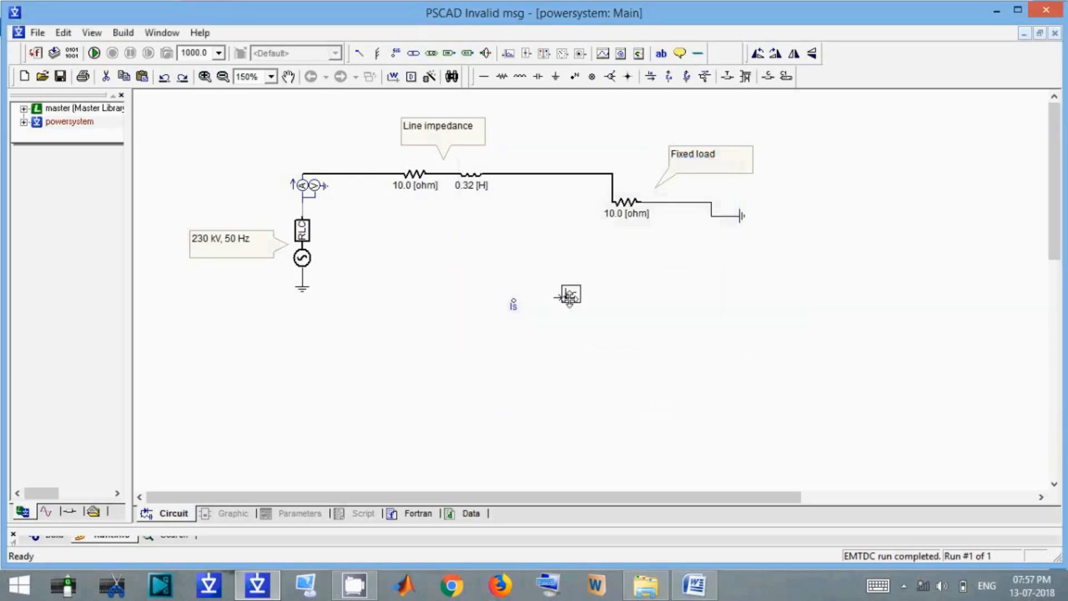
left_click(393, 77)
left_click(513, 301)
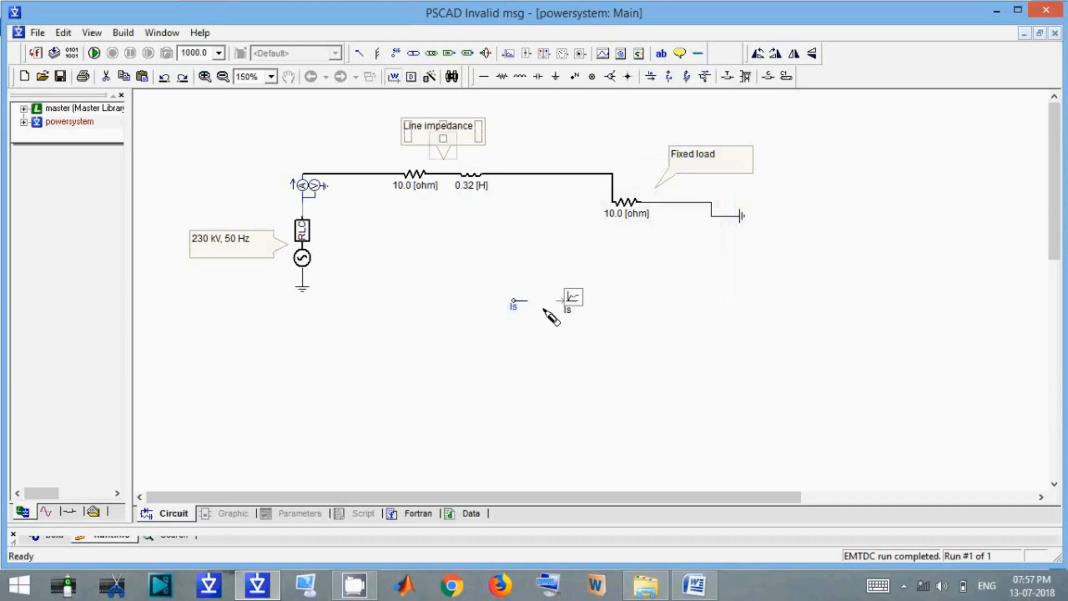
left_click(558, 300)
right_click(558, 300)
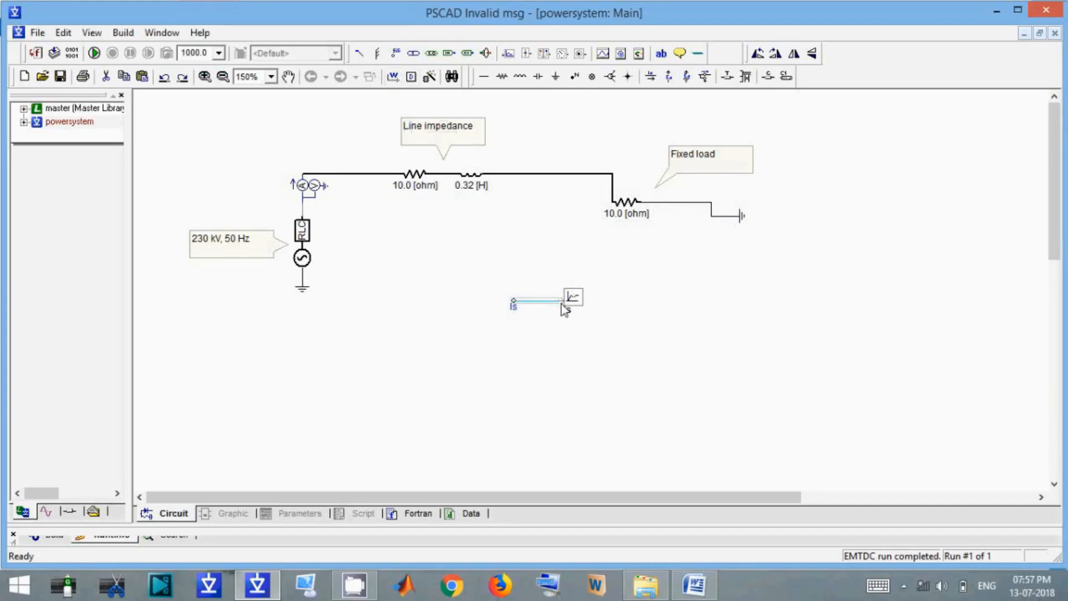
Duplicate the wired Is label and output channel, and align the copy directly below the original
left_click_drag(610, 348, 426, 255)
key("ctrl+c")
key("ctrl+v")
left_click(612, 355)
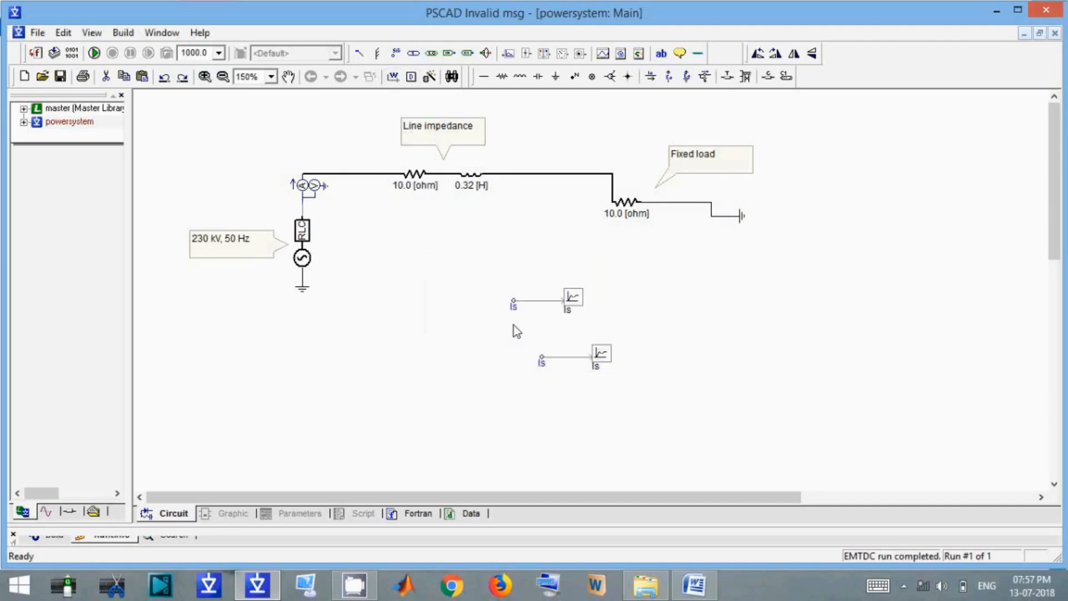
left_click_drag(513, 325, 572, 321)
Change the copied label's signal name and its output channel's title to Vs
double_click(518, 341)
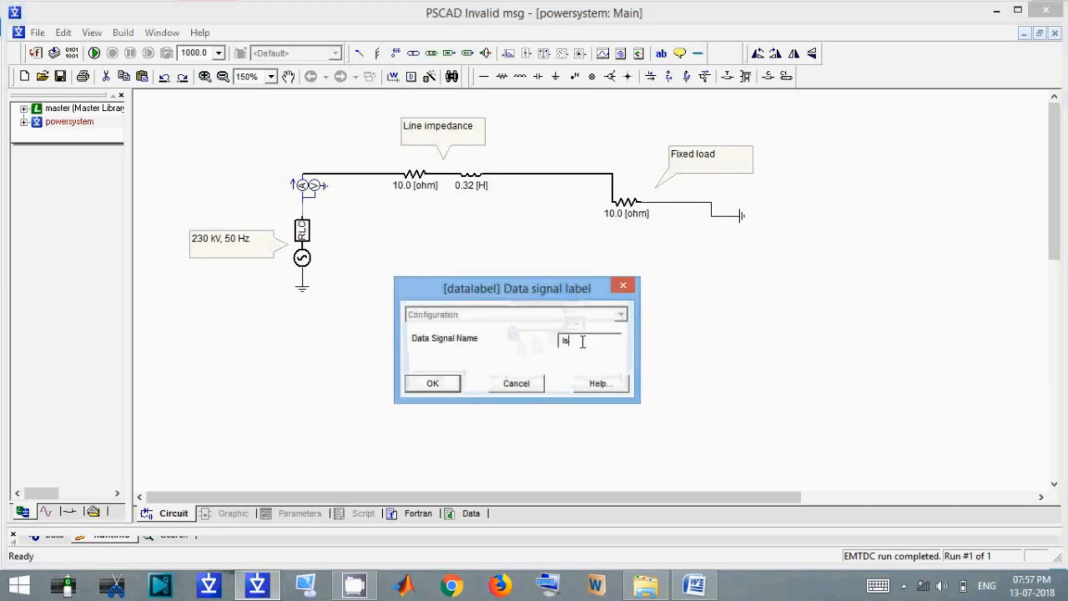
key("BackSpace")
key("BackSpace")
type("Vs")
key("Return")
double_click(573, 326)
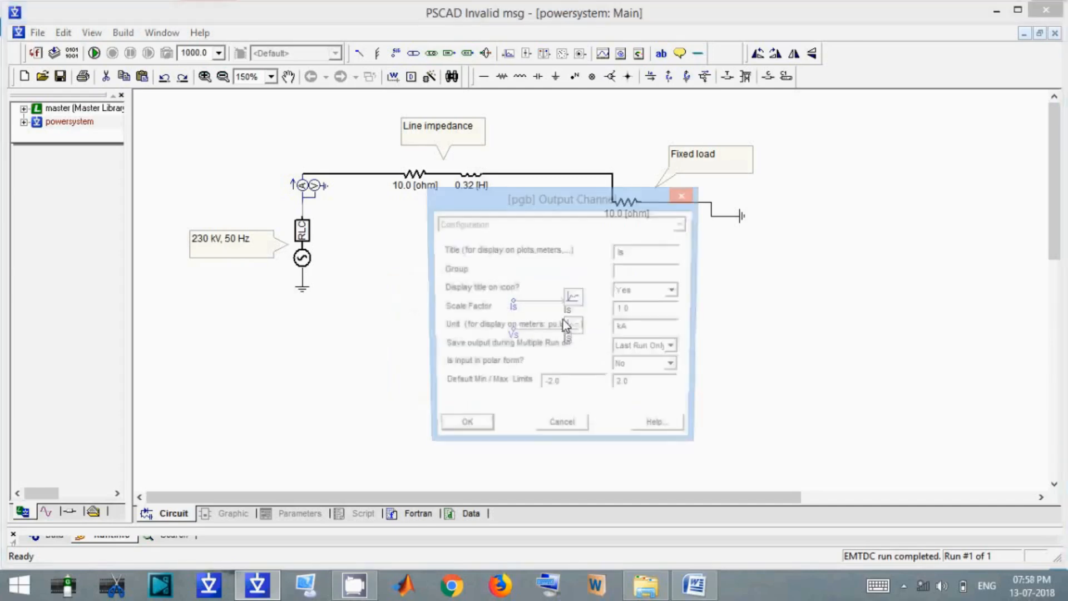
type("Vs")
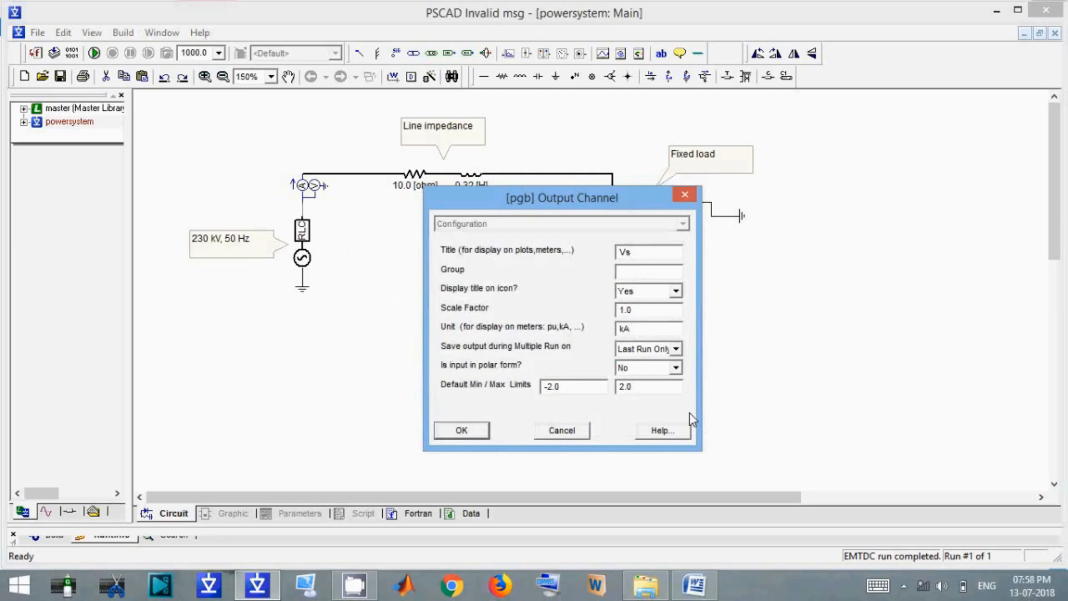
key("Return")
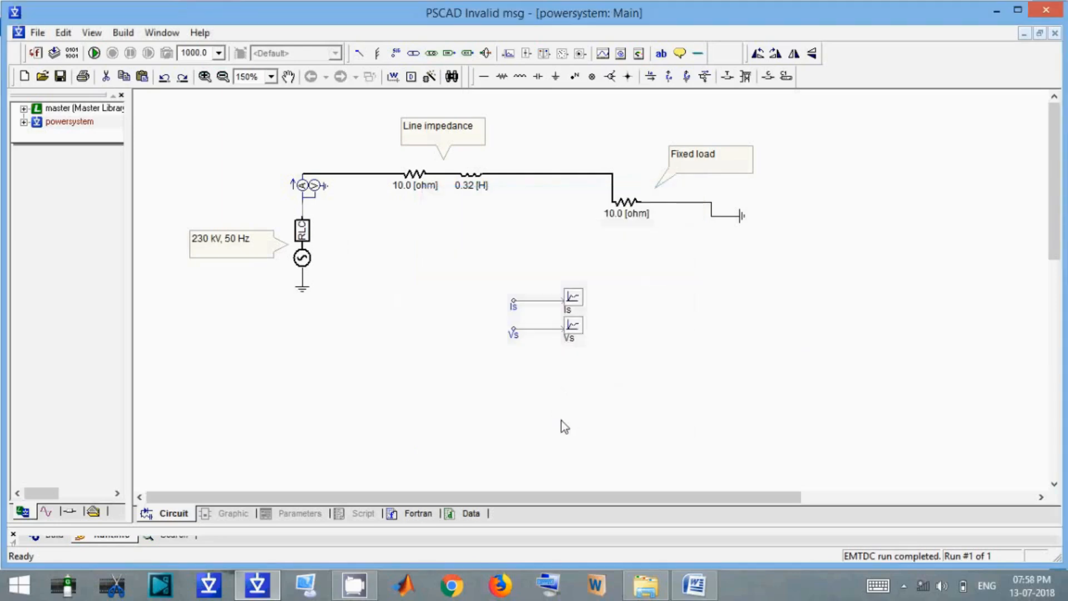
Paste another label and output channel pair below the Vs row and name its data label Ps
key("ctrl+v")
left_click(578, 364)
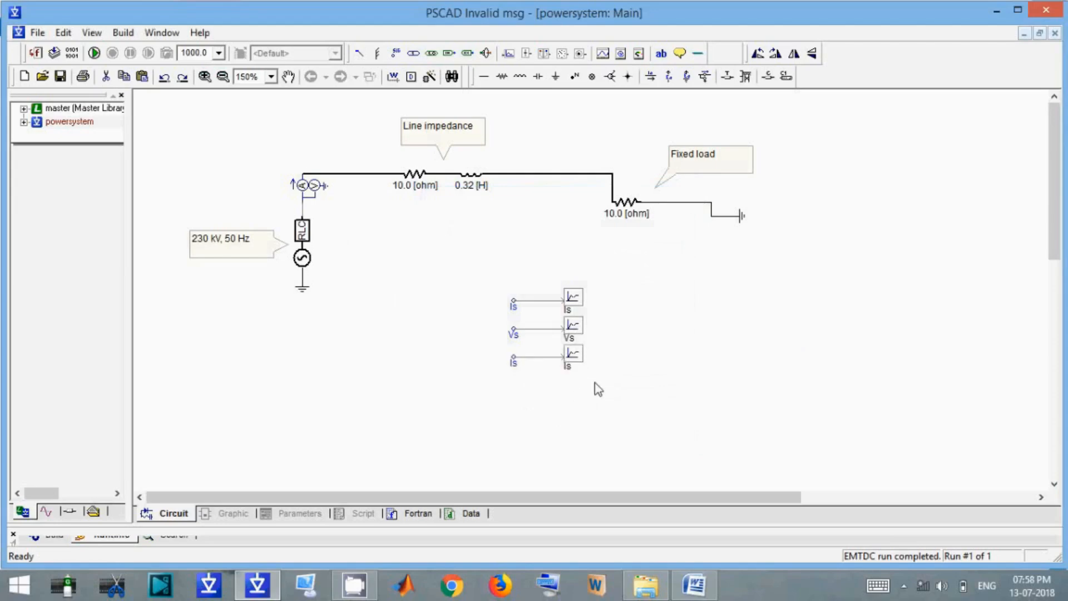
double_click(510, 358)
left_click_drag(556, 360, 295, 339)
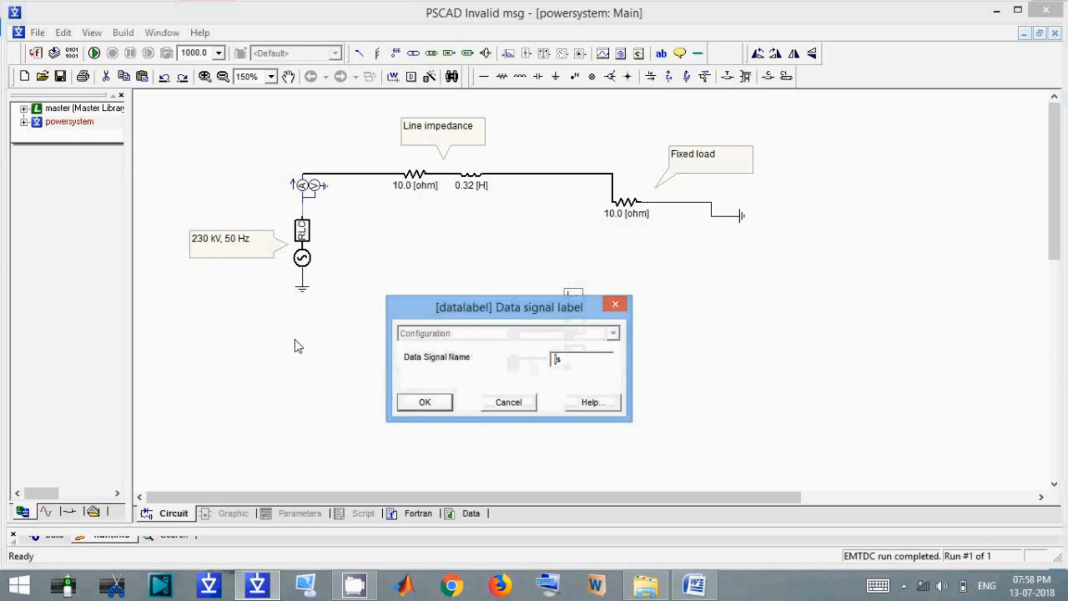
type("P")
key("Return")
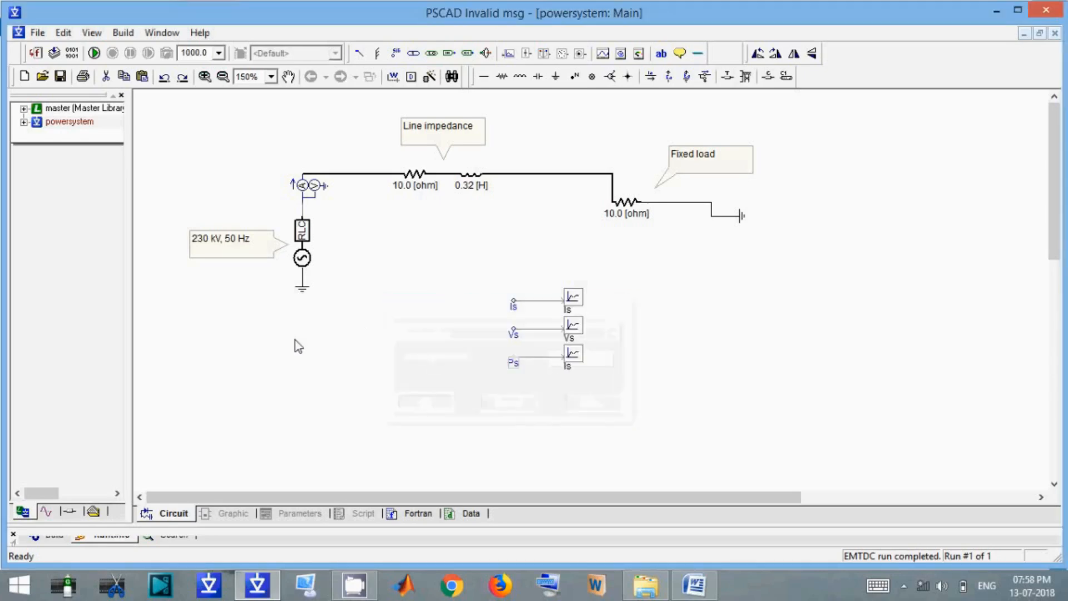
Set the title of the output channel in the Ps row to Ps and its unit to kW
double_click(572, 353)
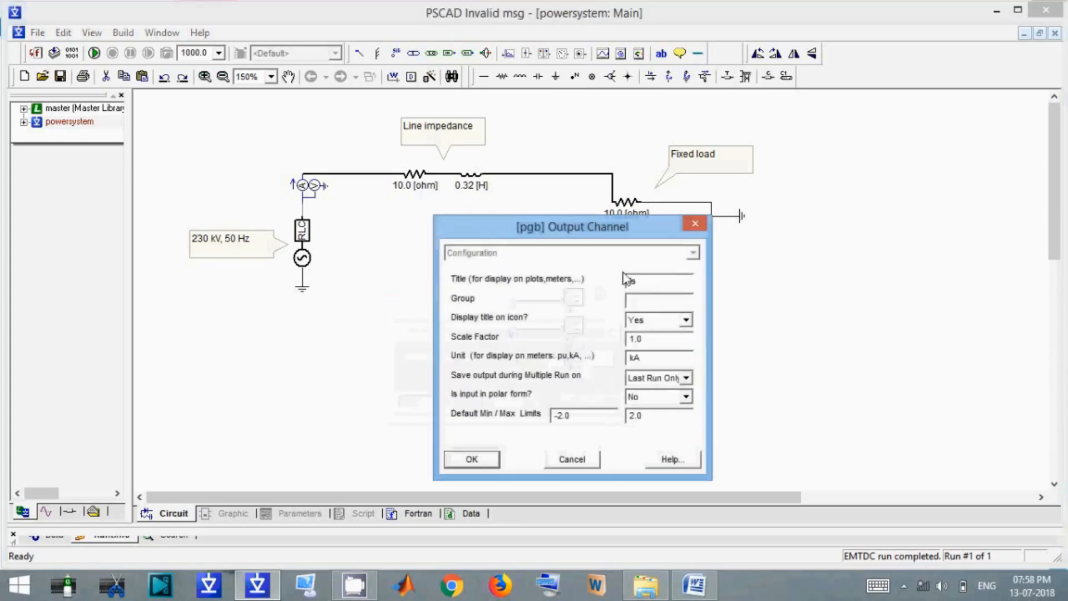
left_click_drag(632, 281, 342, 301)
type("P")
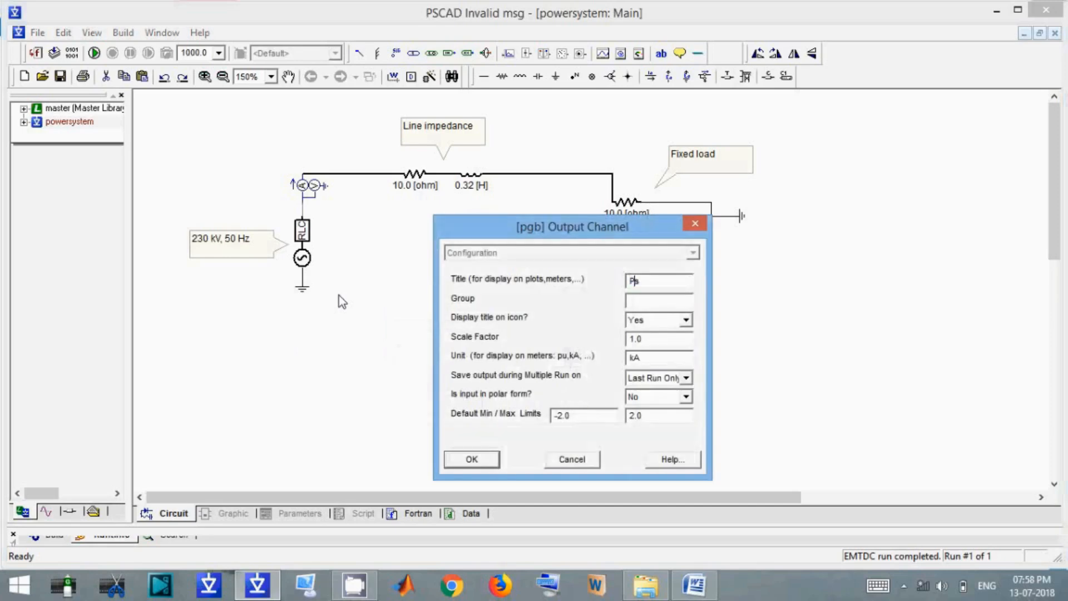
left_click(668, 361)
key("BackSpace")
type("W")
key("Return")
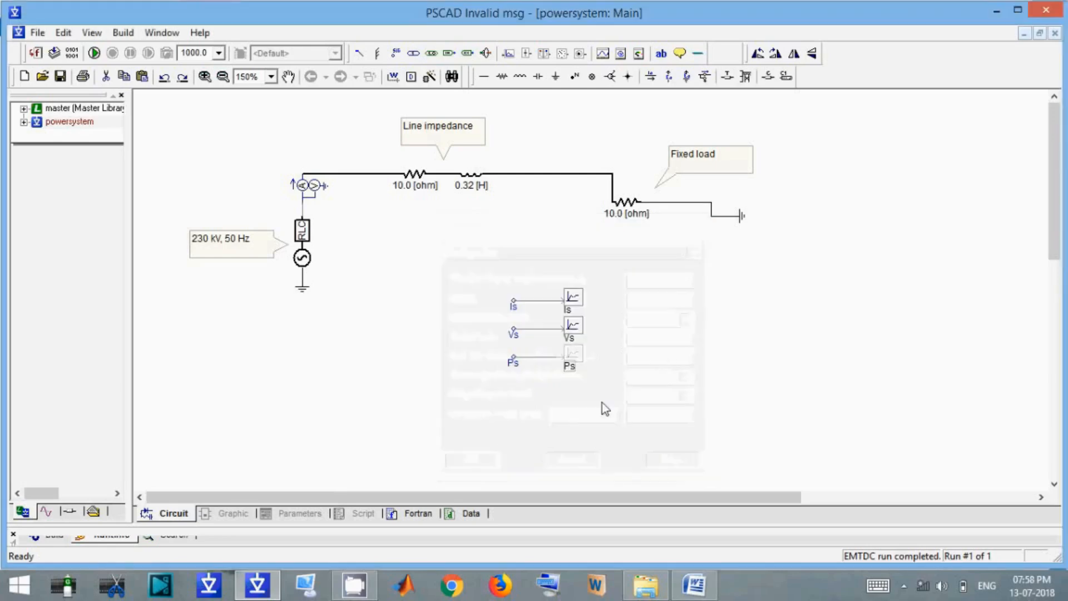
Paste another label and output channel pair below the Ps row, giving its channel the title Qs and unit kVAR
key("ctrl+v")
left_click_drag(629, 395, 572, 383)
double_click(572, 384)
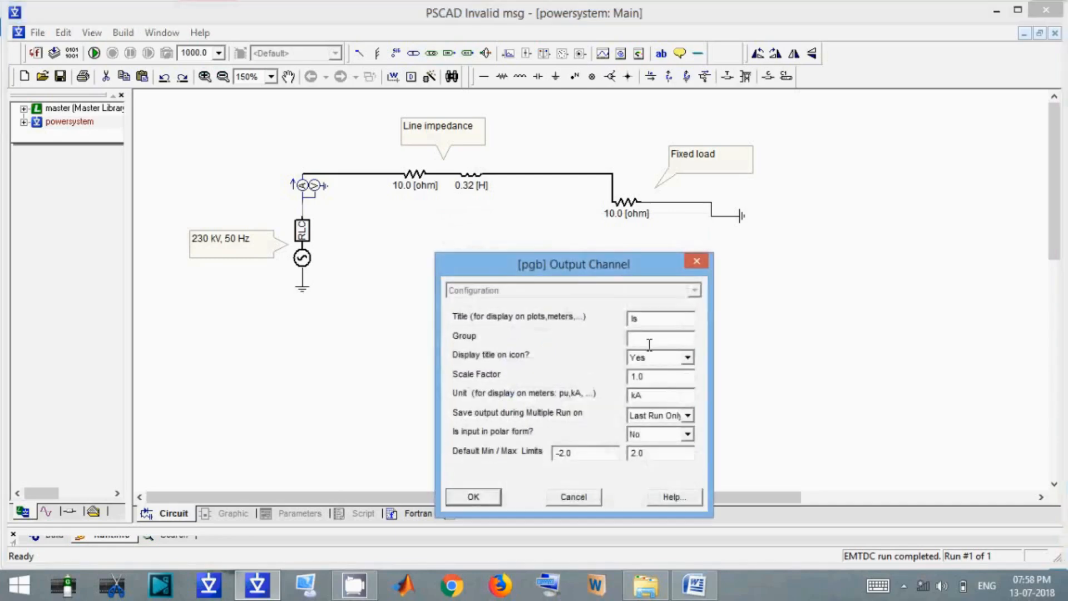
left_click(630, 317)
type("Q")
left_click(649, 395)
key("BackSpace")
type("VAR")
key("Return")
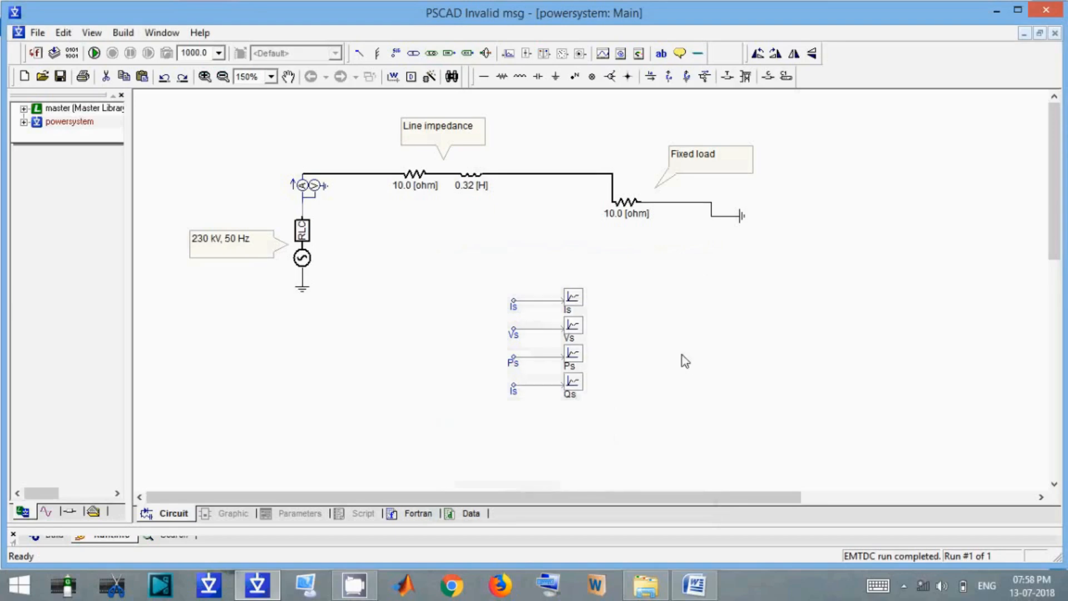
Run the simulation and add an overlay graph with the Is signal, placing its frame beside the output channels
left_click(94, 53)
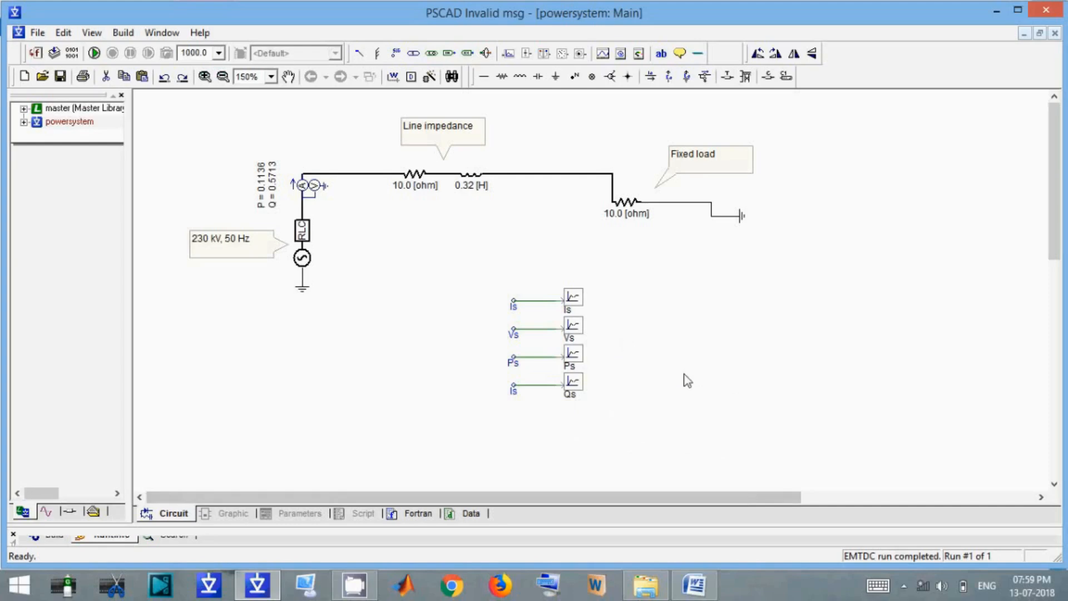
right_click(577, 304)
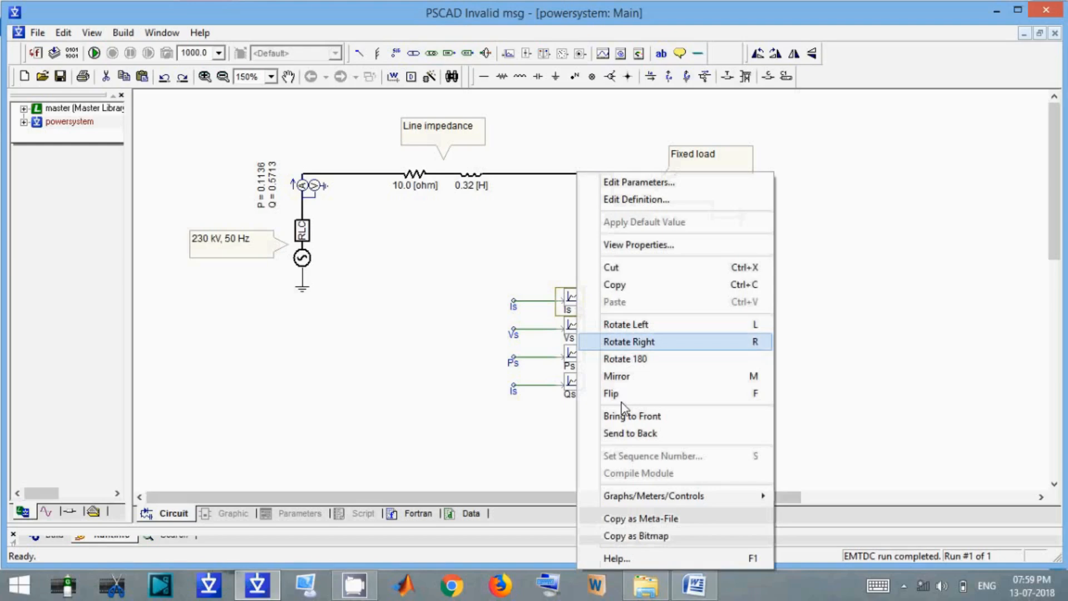
mouse_move(648, 496)
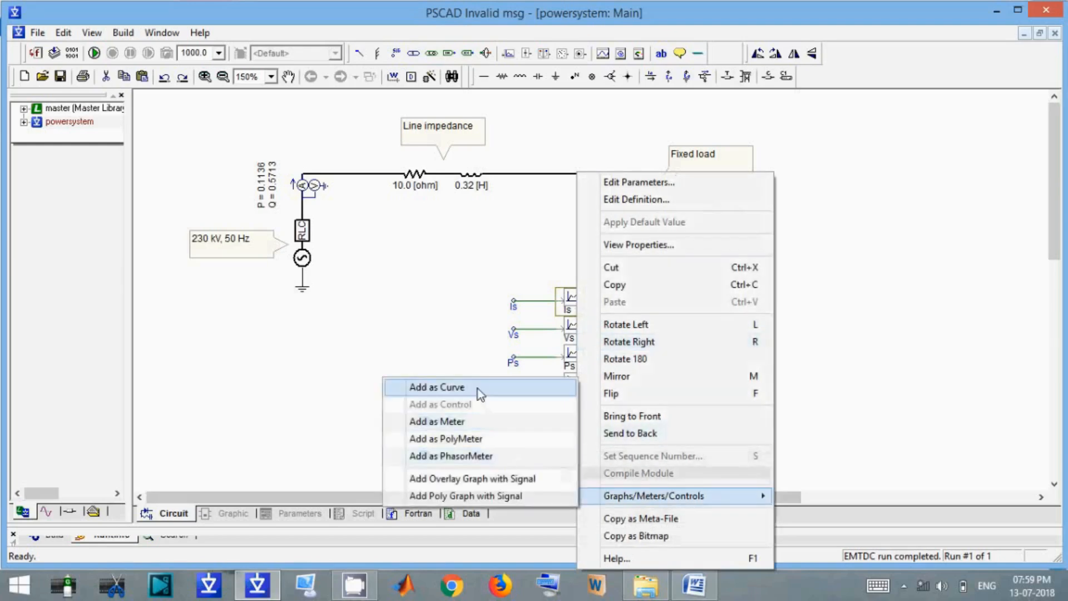
left_click(432, 482)
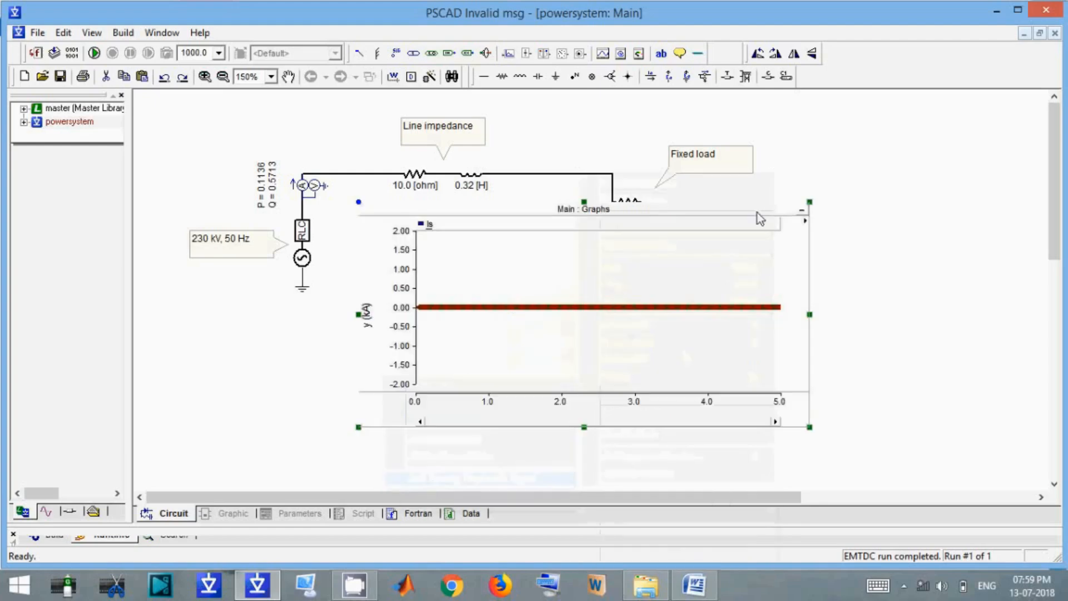
left_click_drag(737, 217, 962, 178)
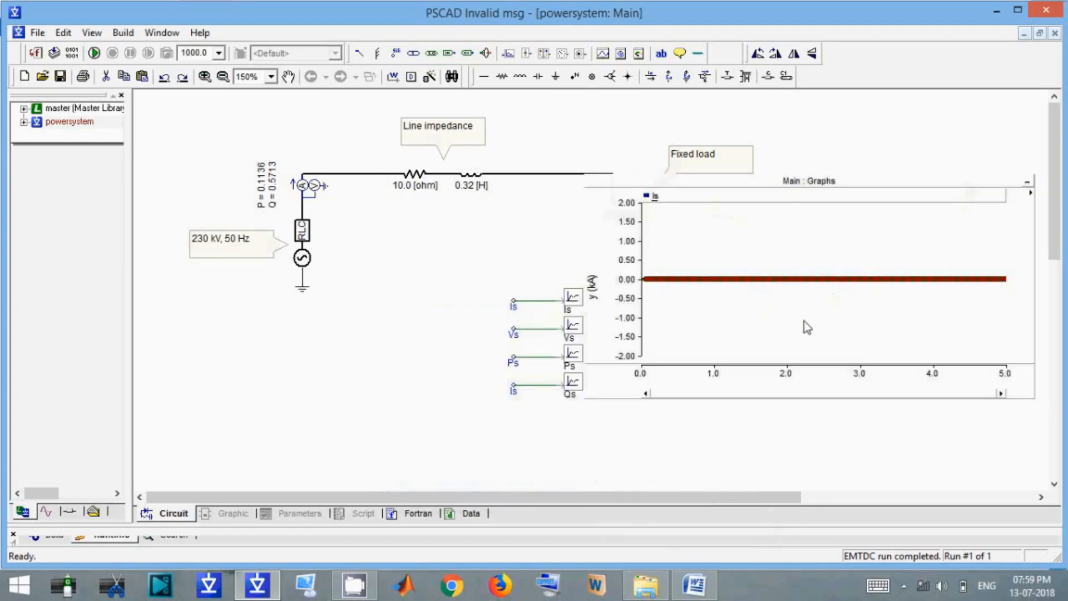
Fit the Is graph's vertical axis to the curves and zoom in on about 1.250 to 1.320 s
mouse_move(803, 327)
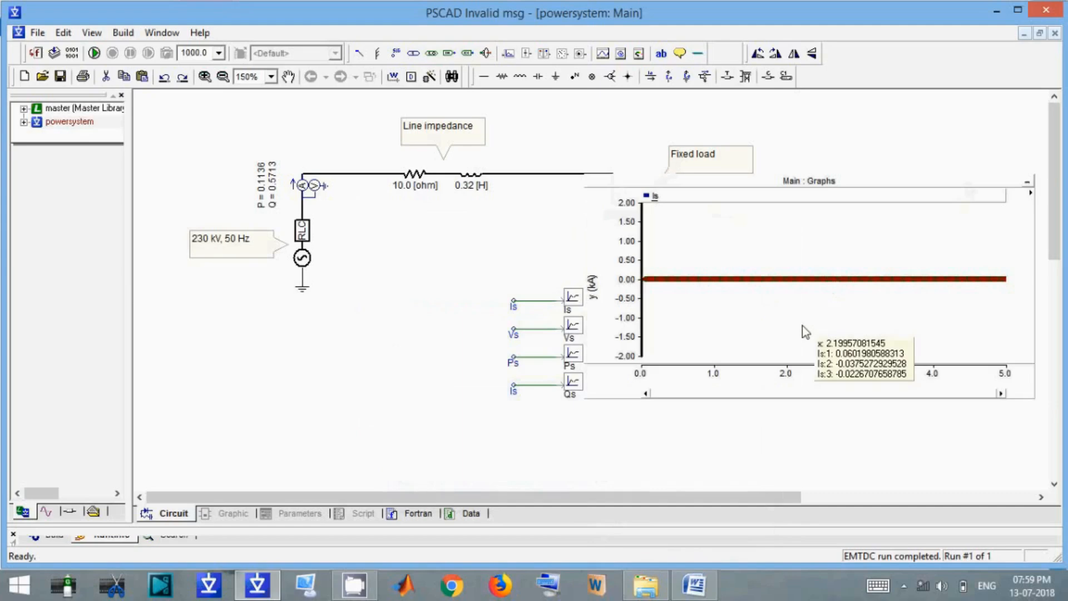
key("y")
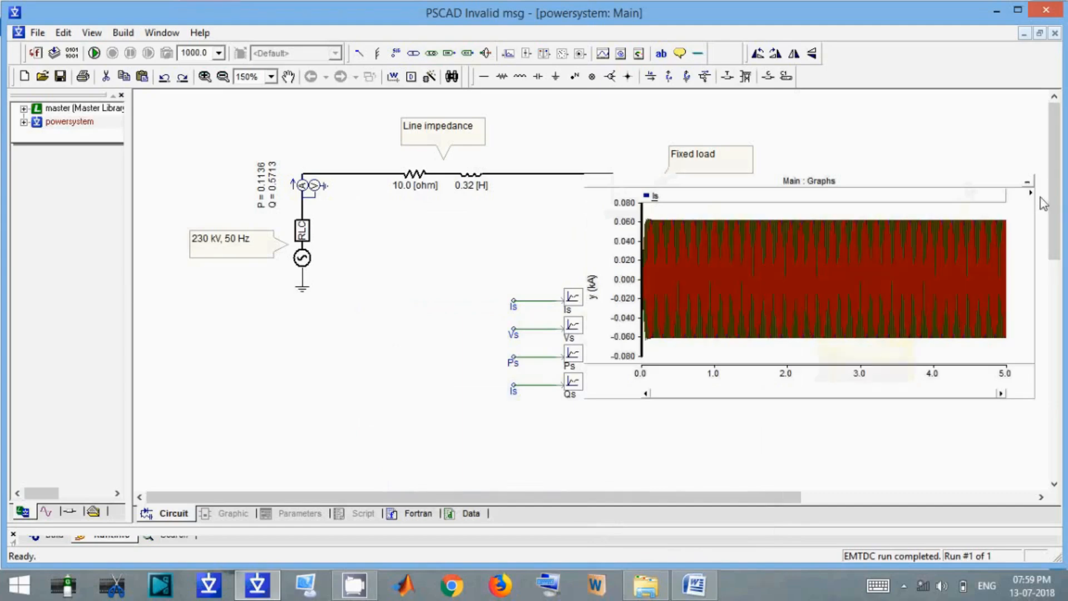
mouse_move(1031, 194)
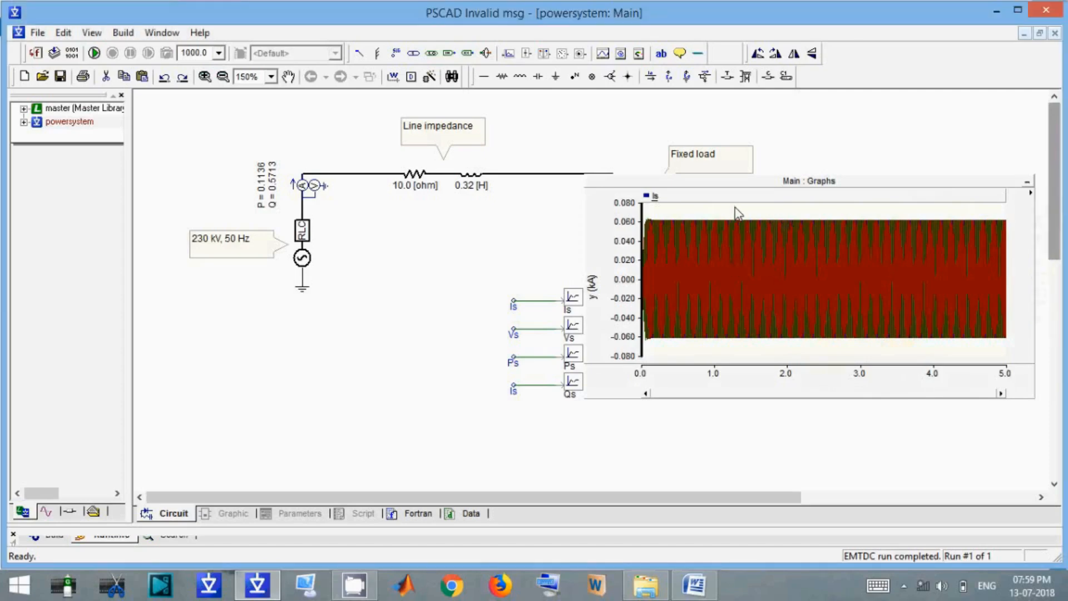
left_click_drag(731, 339, 750, 354)
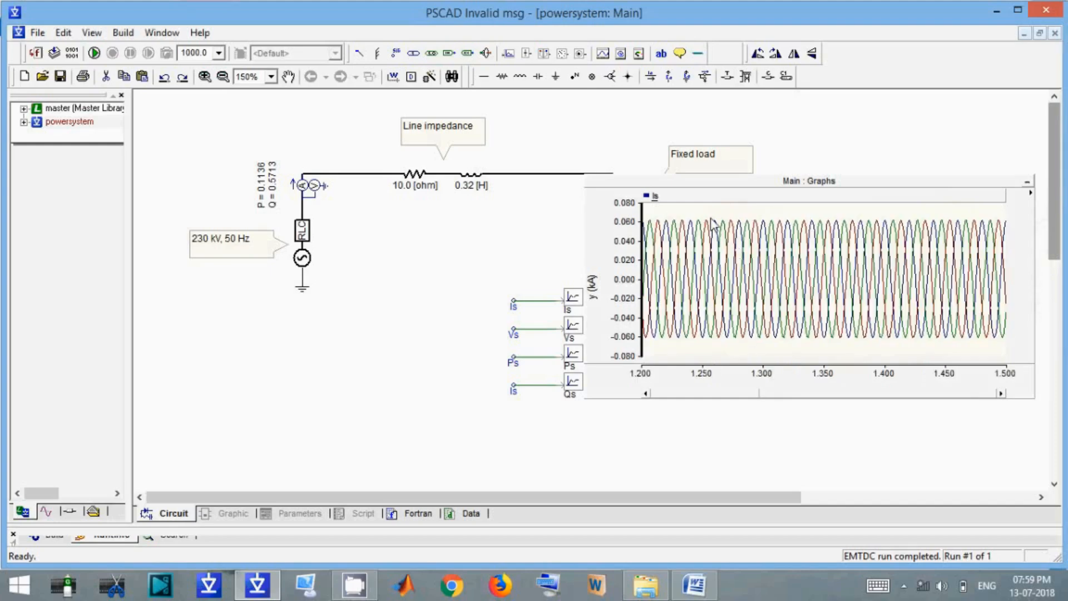
left_click_drag(792, 358, 793, 359)
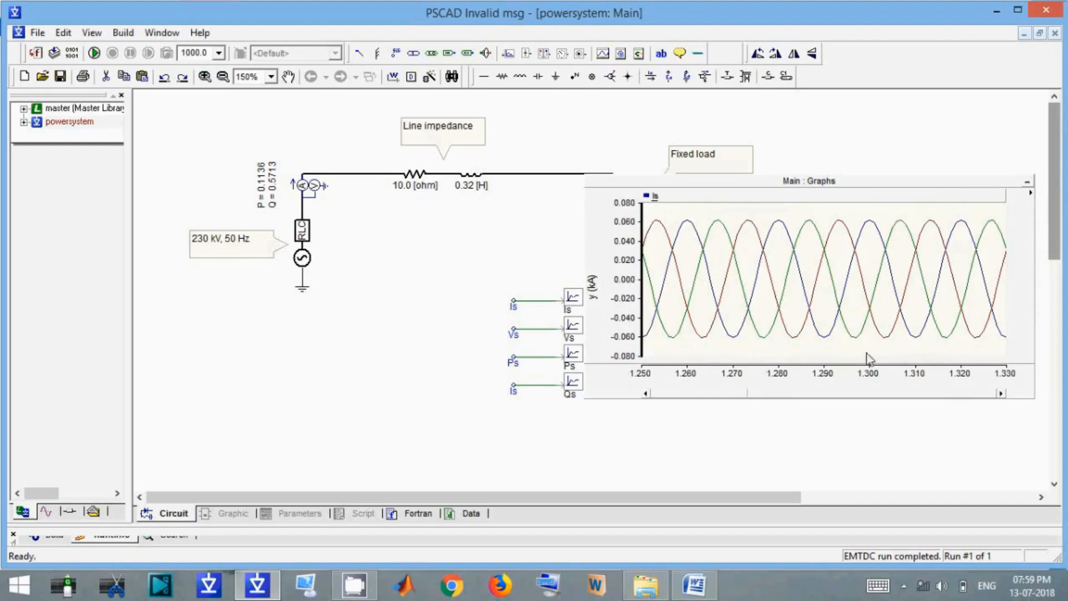
left_click_drag(867, 352, 925, 357)
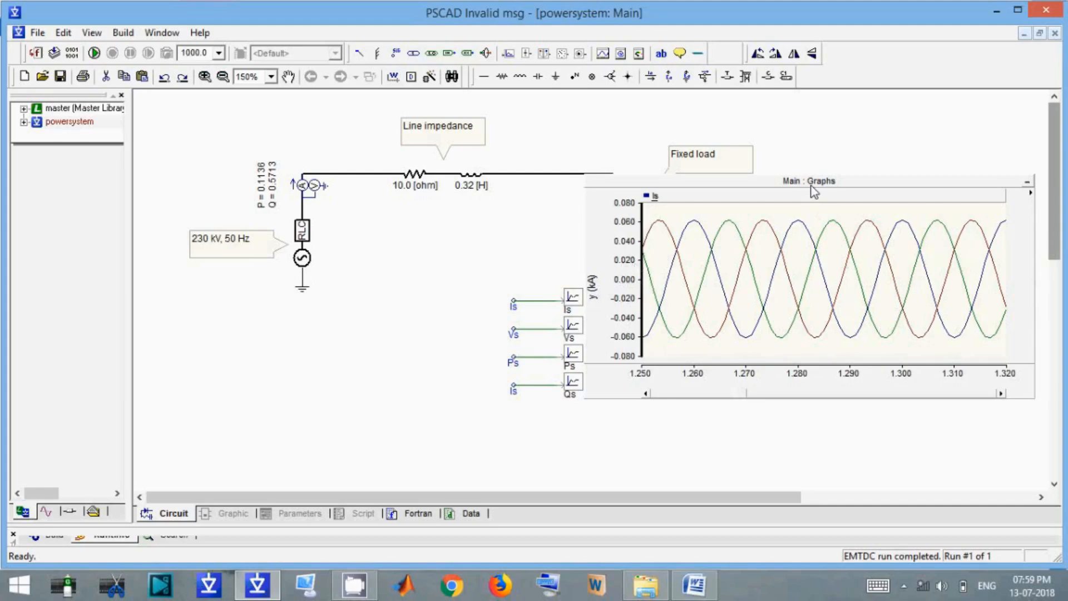
Move the graph frame slightly lower and add a second overlay graph to it
left_click_drag(809, 197, 824, 238)
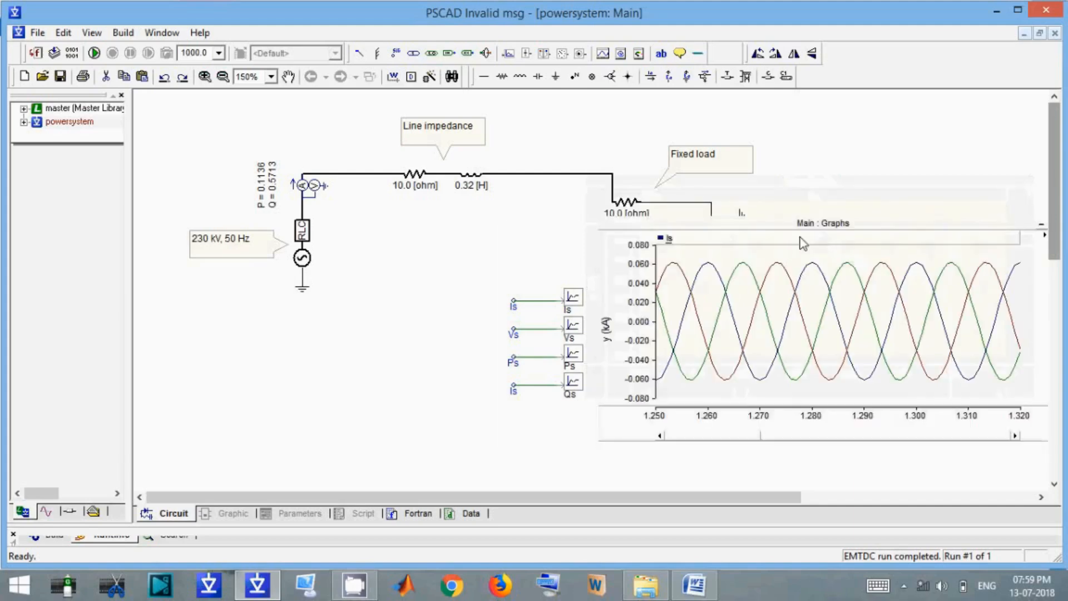
right_click(771, 227)
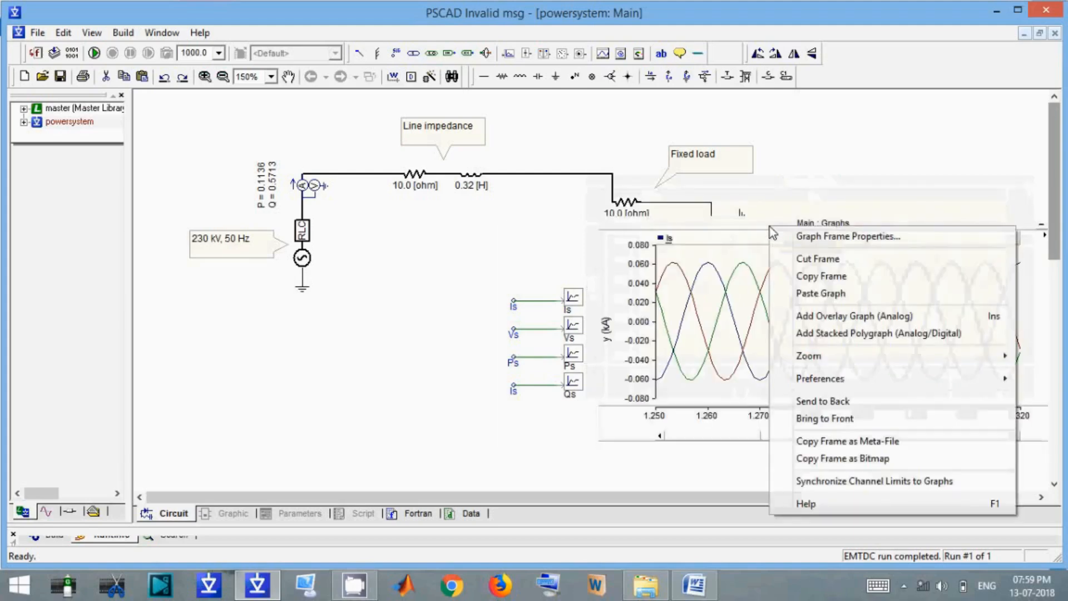
right_click(752, 219)
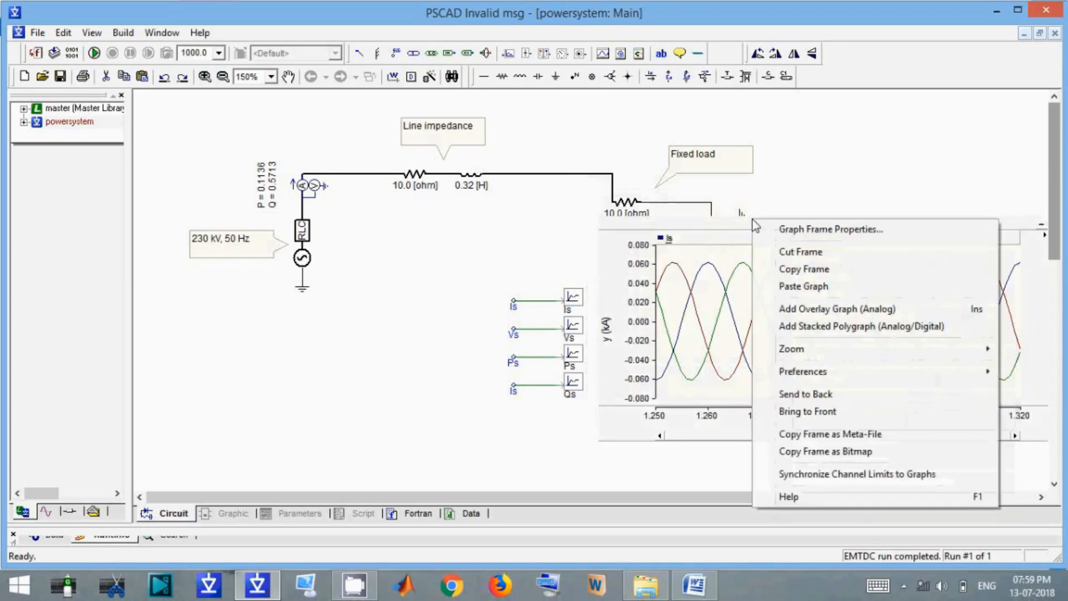
right_click(713, 220)
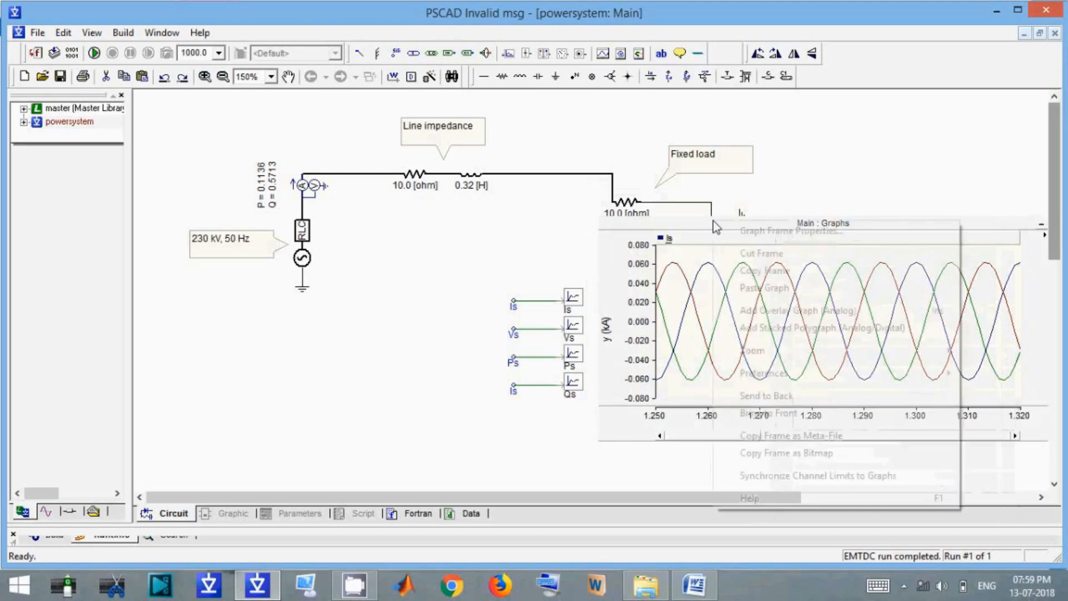
left_click(779, 310)
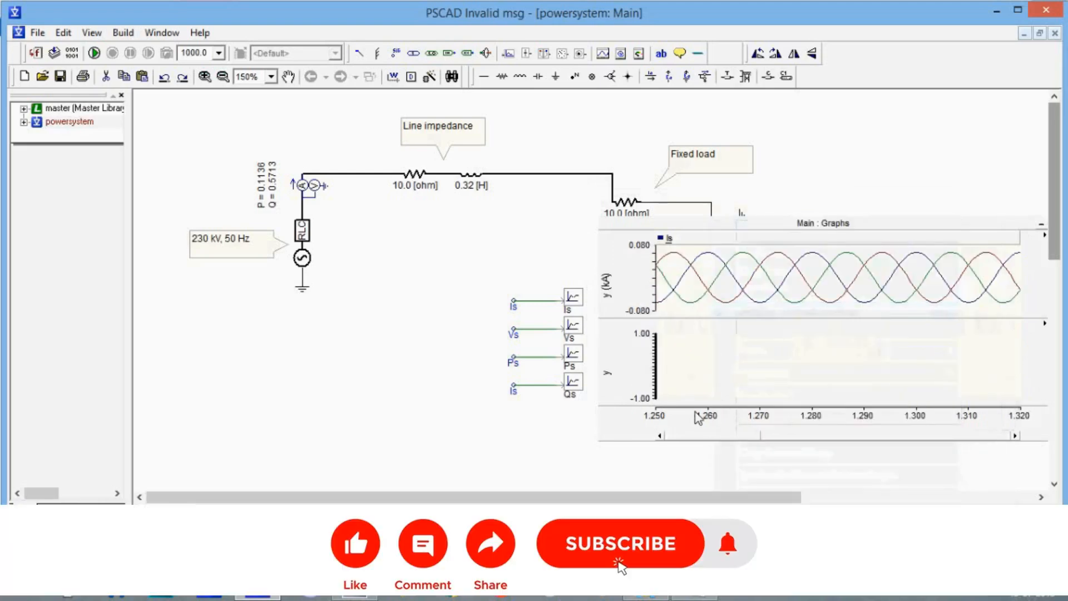
Add the Vs output channel as a curve in the empty second graph
right_click(574, 327)
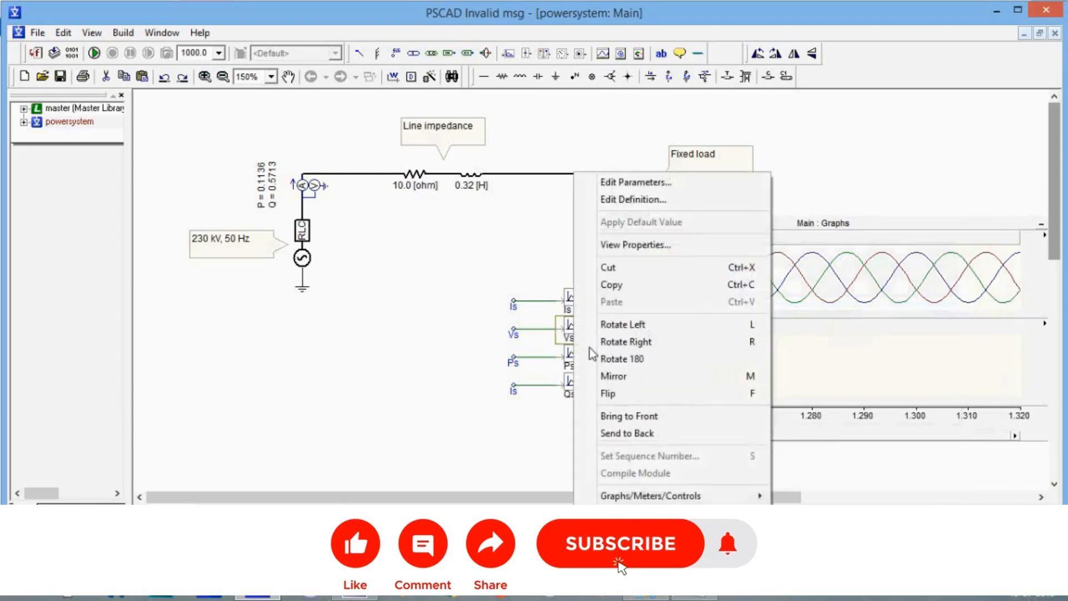
mouse_move(650, 494)
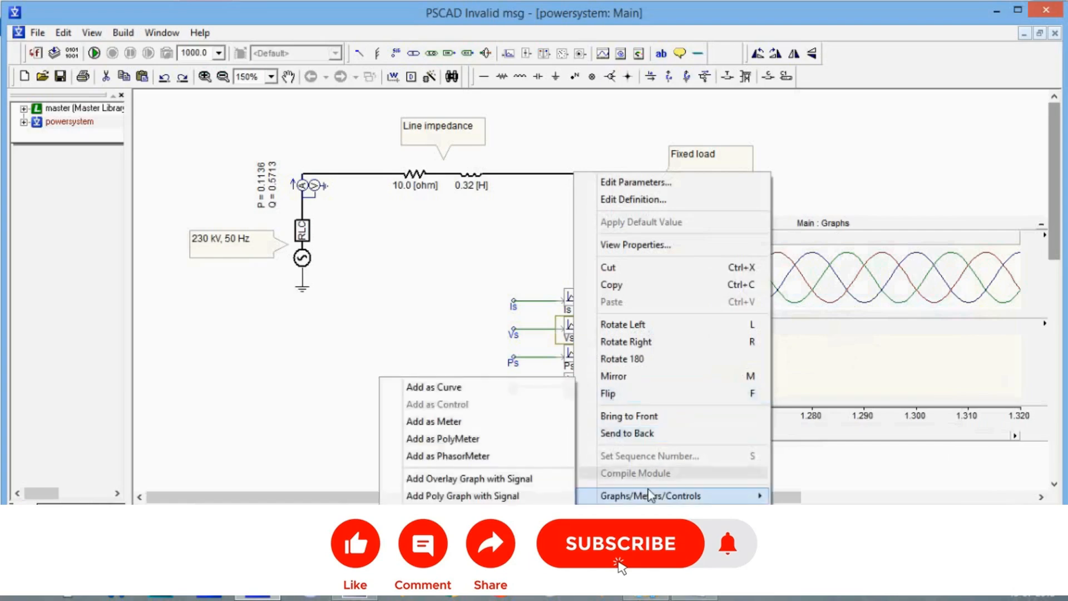
left_click(477, 386)
right_click(782, 366)
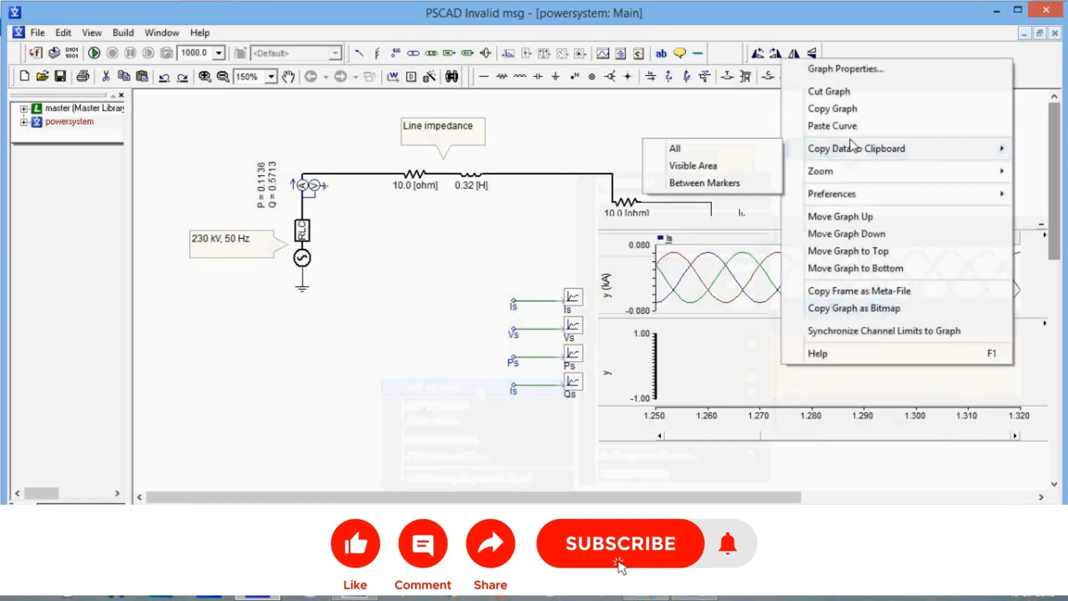
left_click(841, 126)
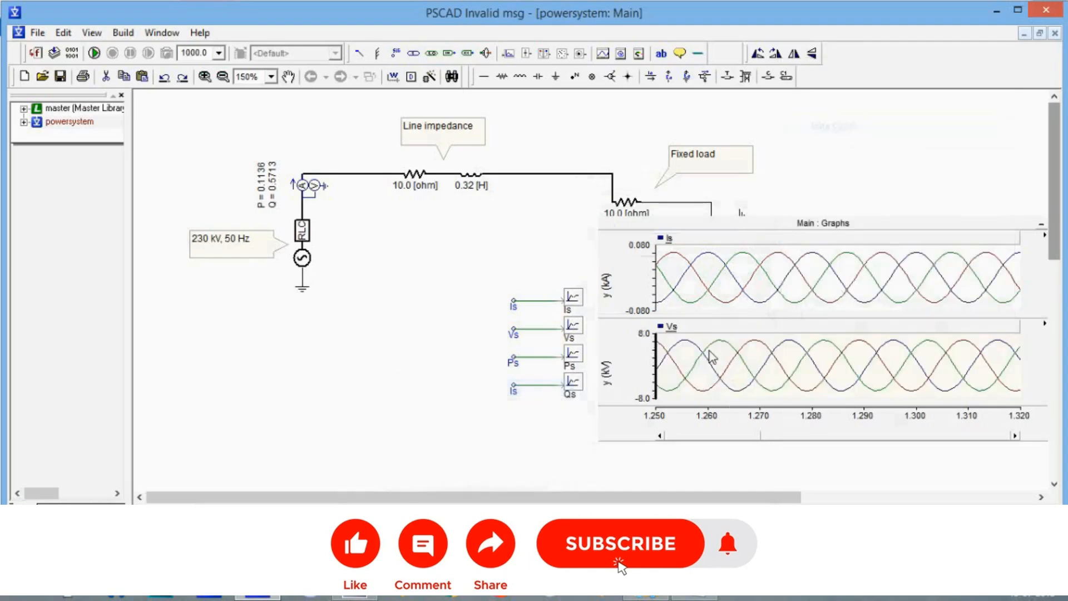
Reset the time axis of the graphs and zoom in on about 1.870 to 1.950 s
key("x")
left_click_drag(794, 345, 810, 403)
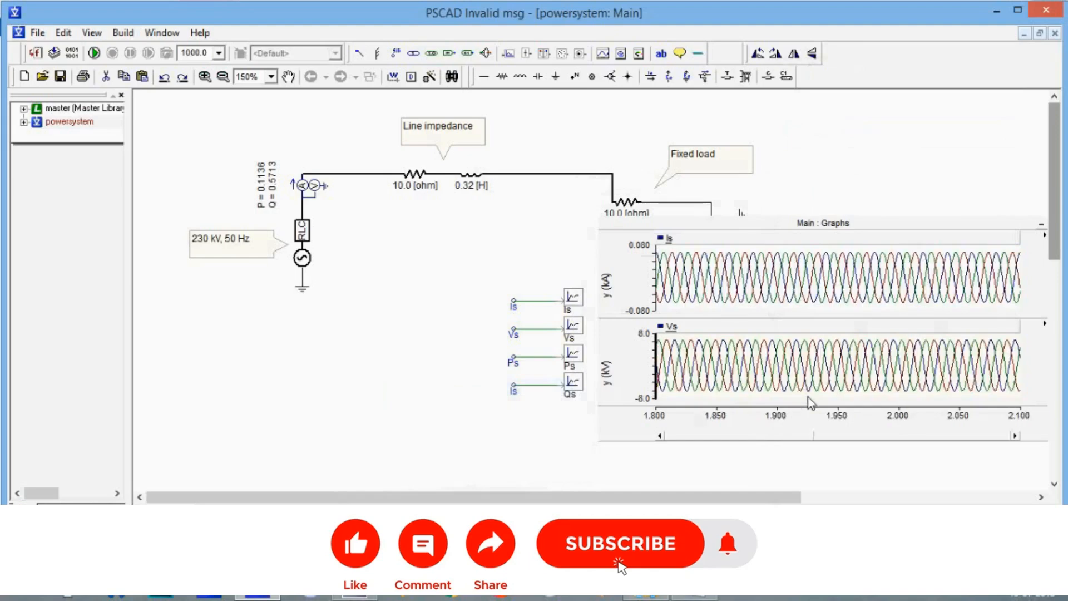
left_click_drag(748, 338, 828, 395)
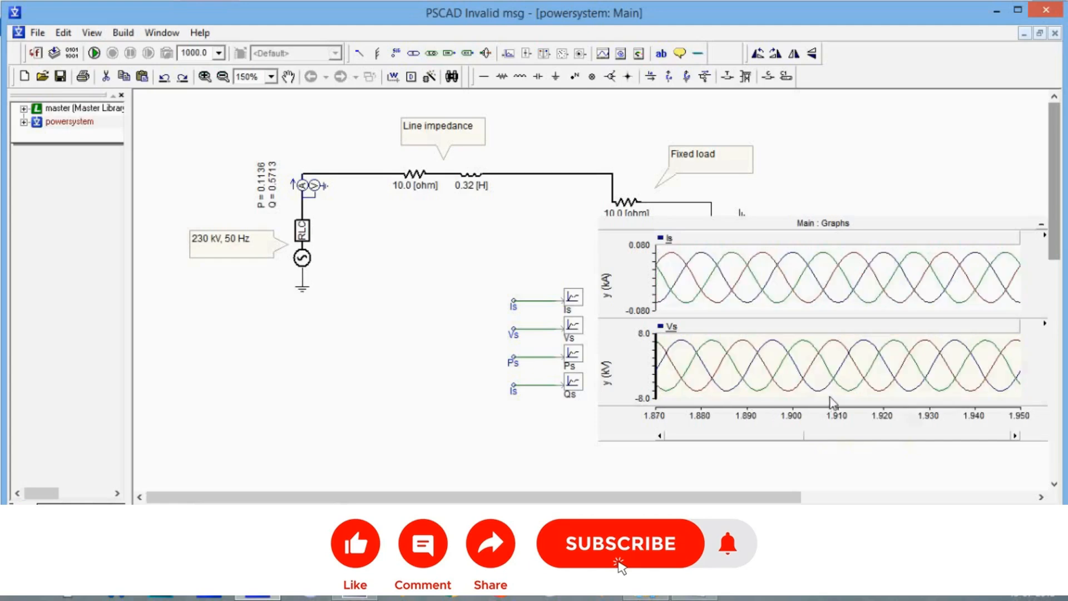
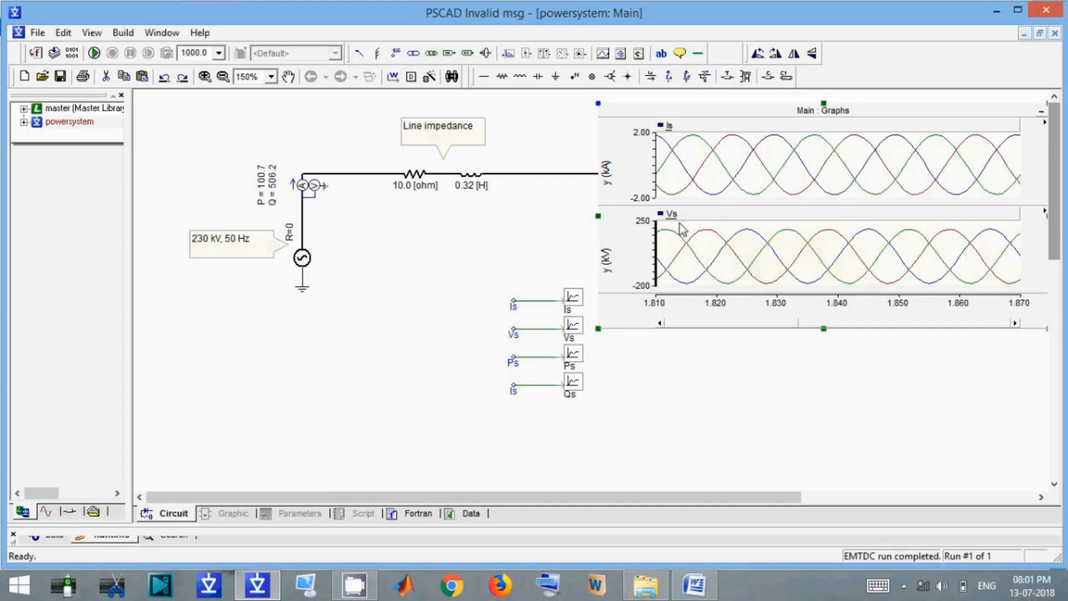
Add two more overlay graphs below the Vs graph and stretch the graph frame downward to fit all four
right_click(754, 112)
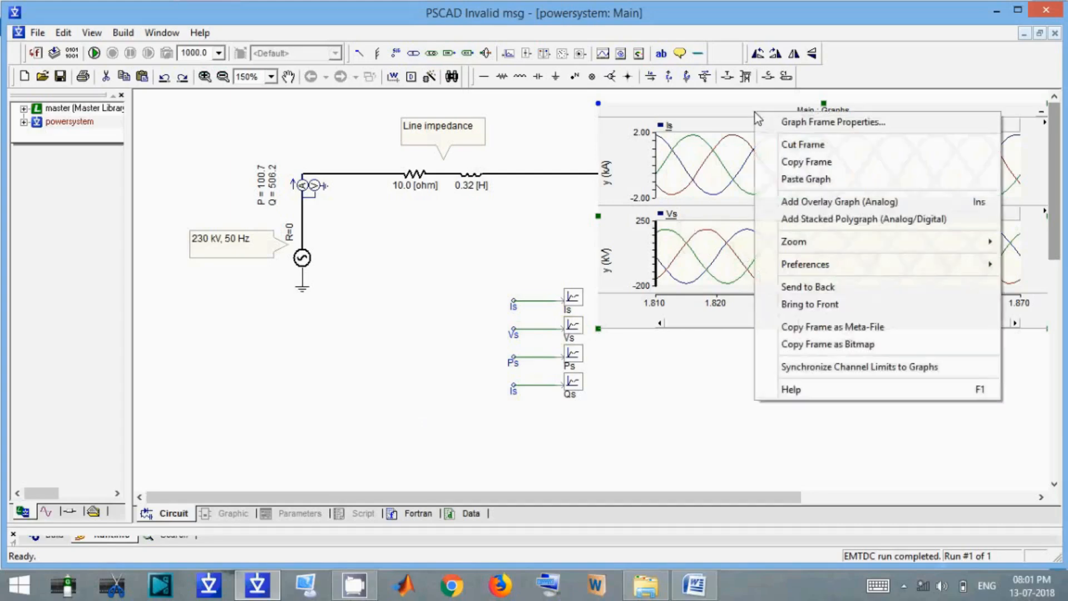
left_click(827, 206)
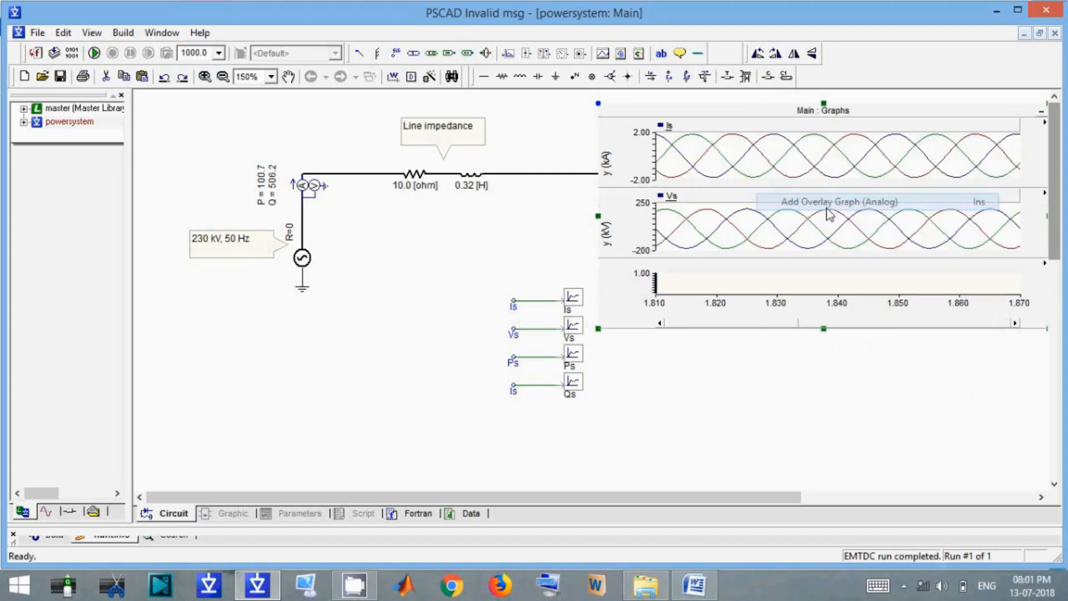
right_click(725, 109)
left_click(793, 200)
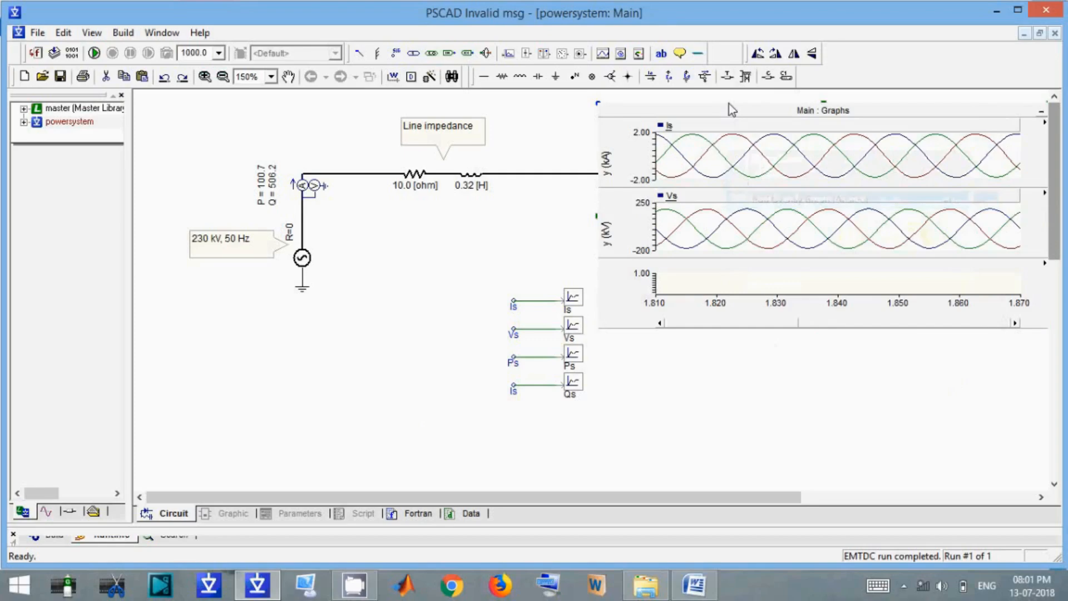
left_click(730, 109)
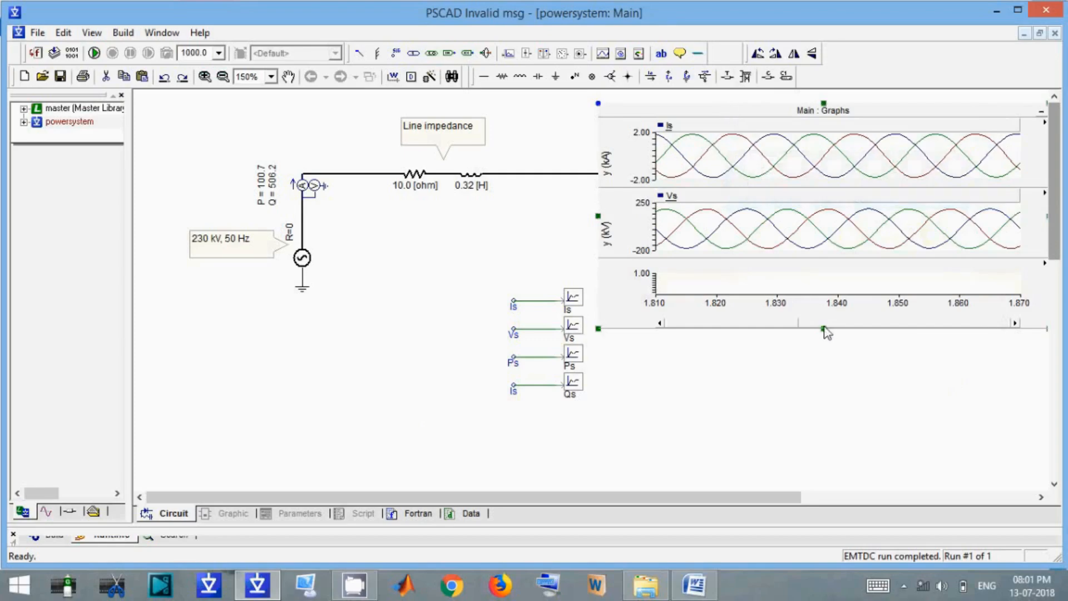
left_click_drag(824, 329, 826, 477)
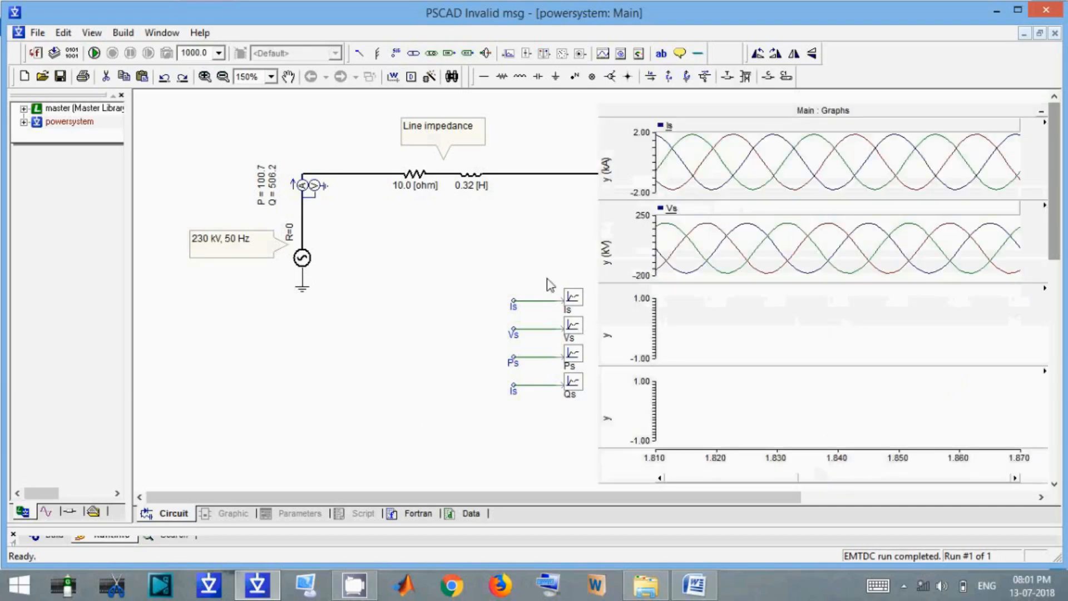
Add the Ps output channel as a curve in the empty third graph
right_click(568, 361)
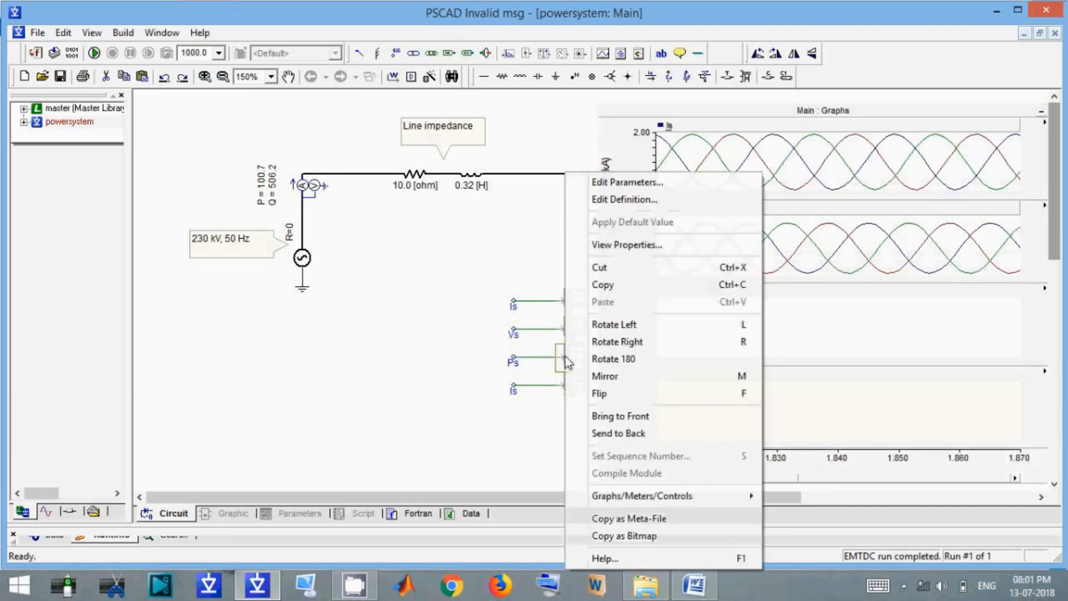
mouse_move(672, 496)
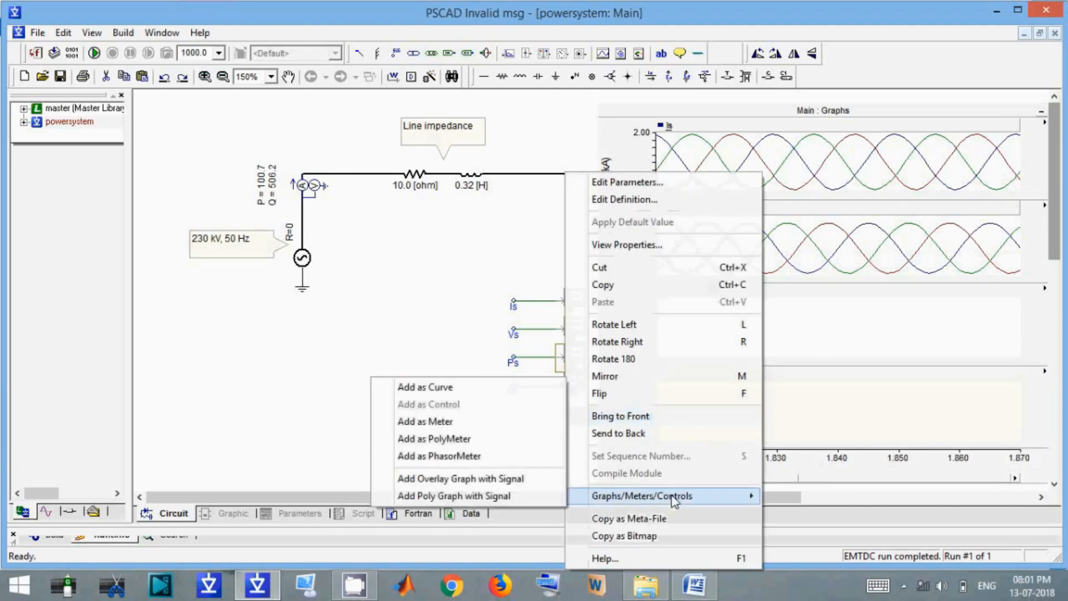
left_click(490, 385)
right_click(750, 333)
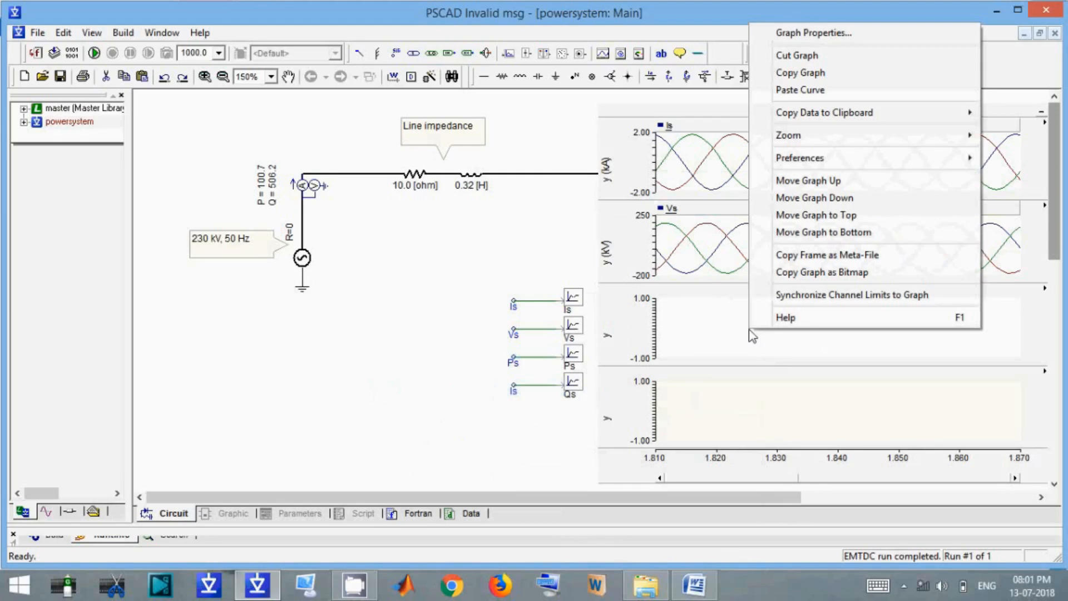
left_click(792, 91)
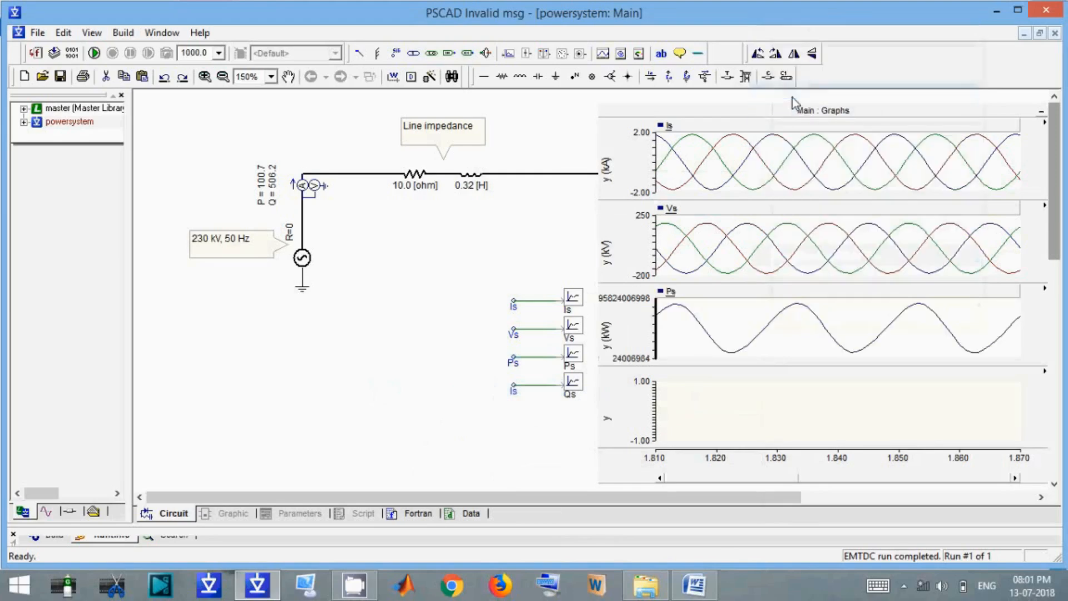
Add the Qs output channel as a curve in the empty fourth graph
mouse_move(755, 424)
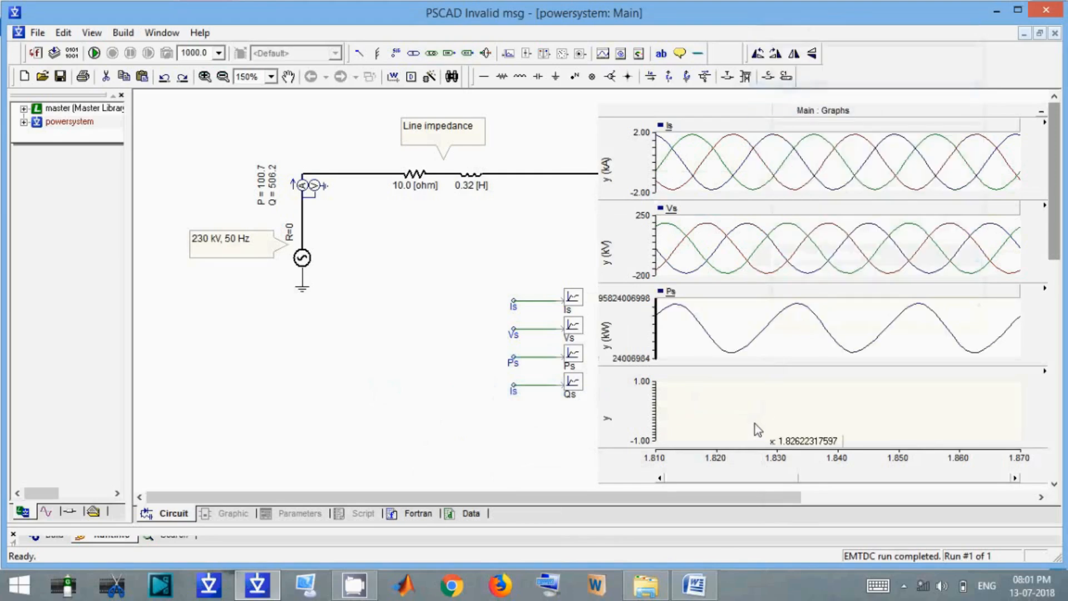
left_click(579, 381)
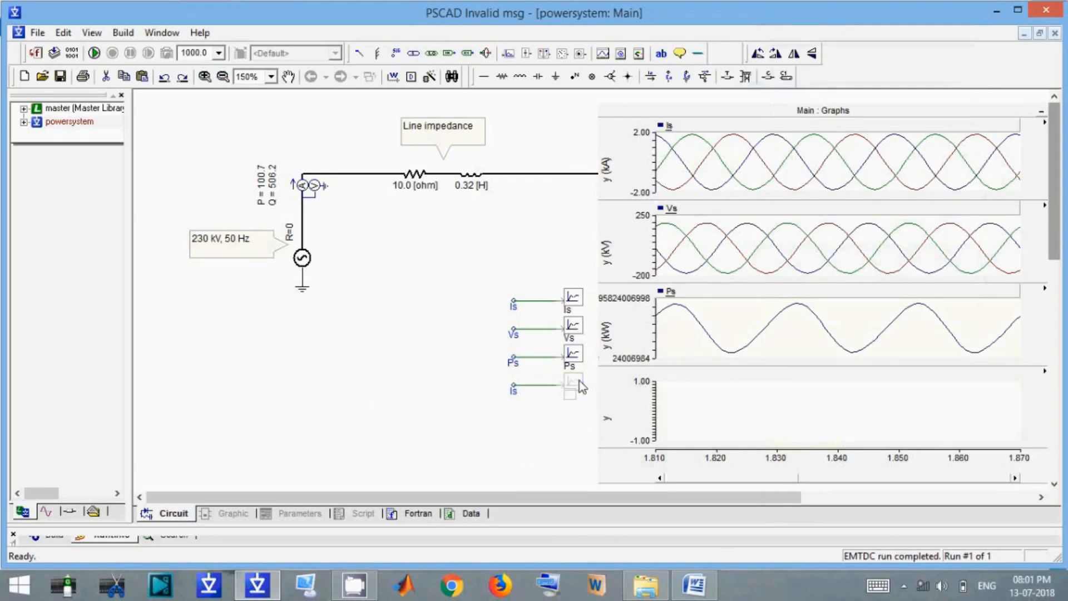
right_click(580, 383)
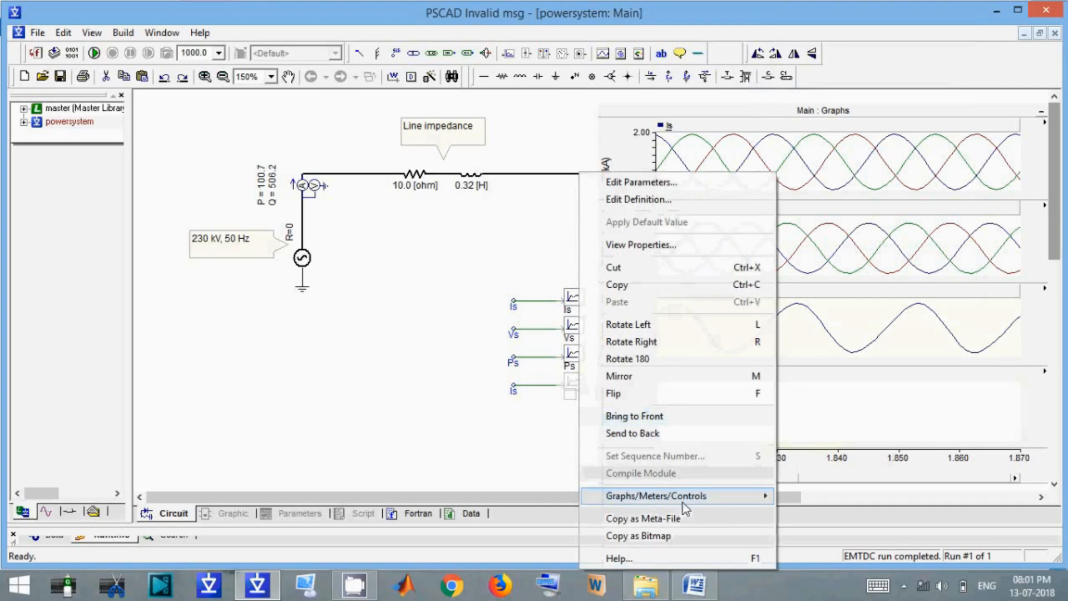
mouse_move(679, 503)
left_click(440, 387)
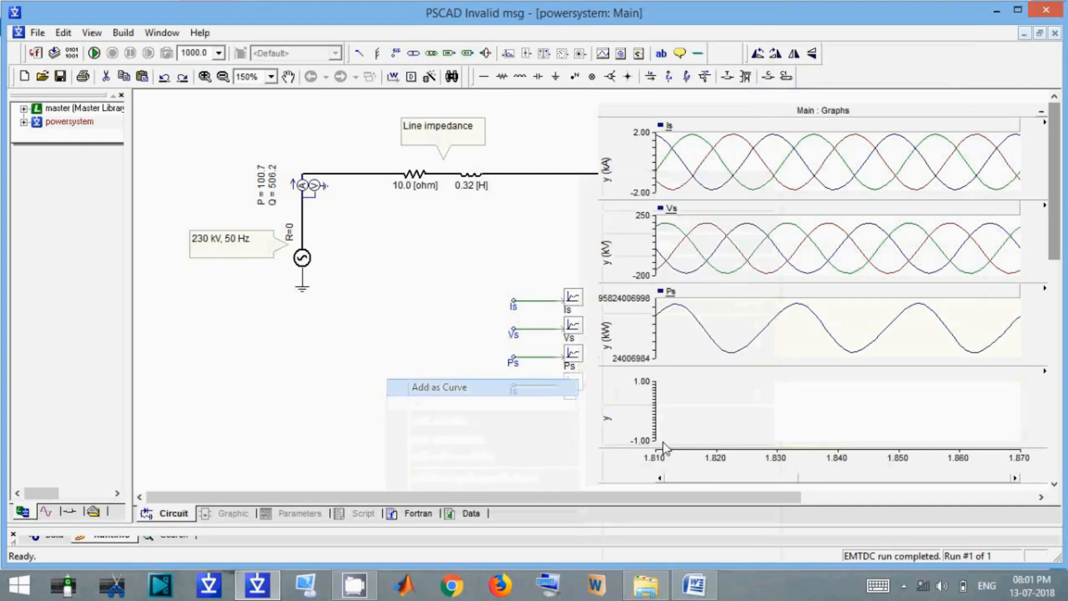
left_click(790, 403)
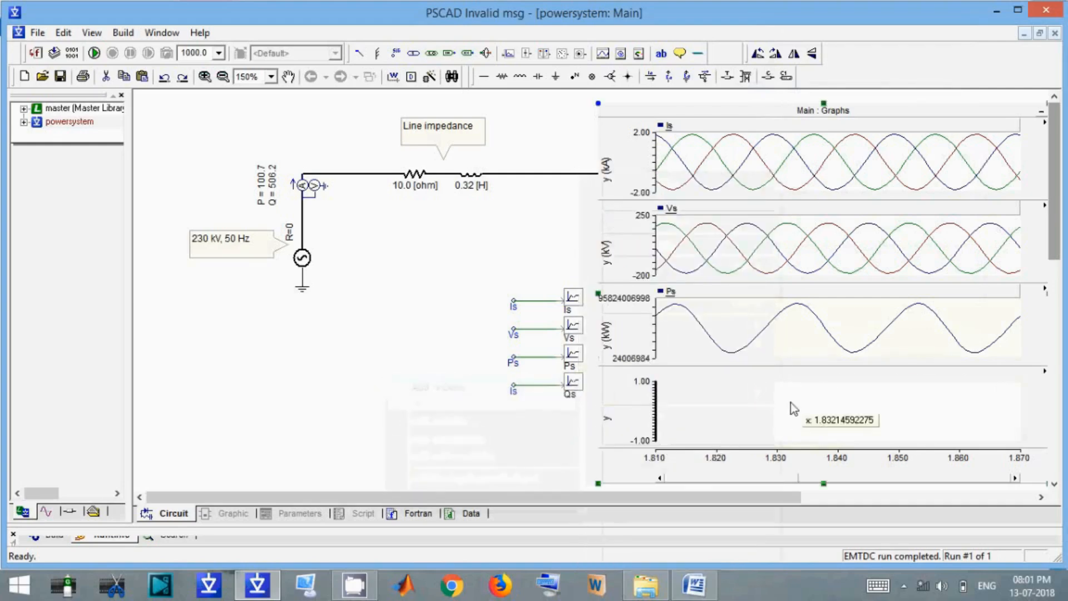
right_click(789, 403)
left_click(848, 162)
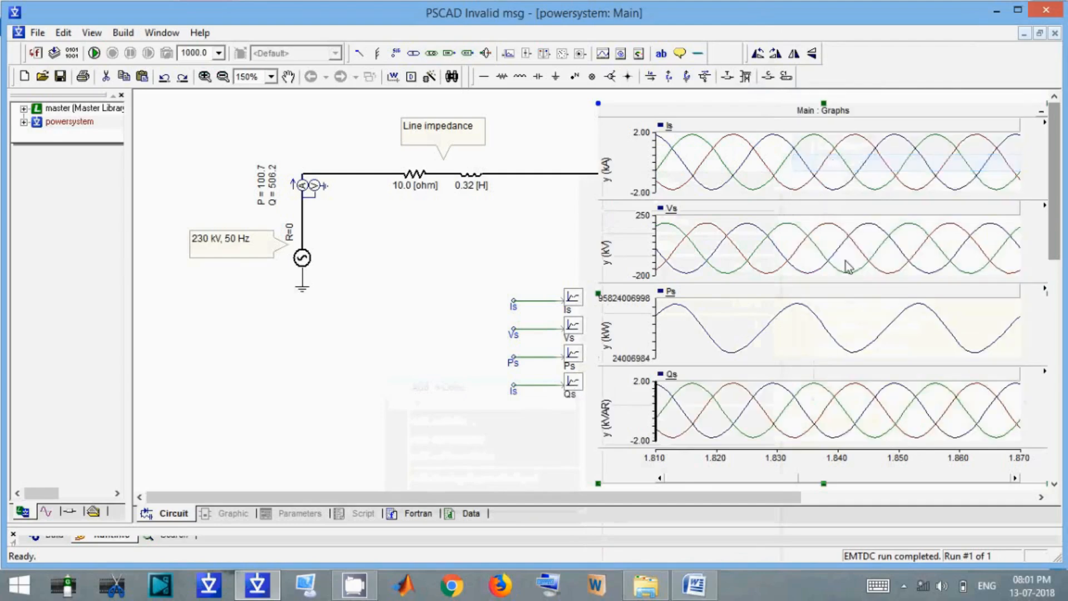
Rename the data signal label feeding the Qs output channel as Qs and rerun the simulation
mouse_move(851, 333)
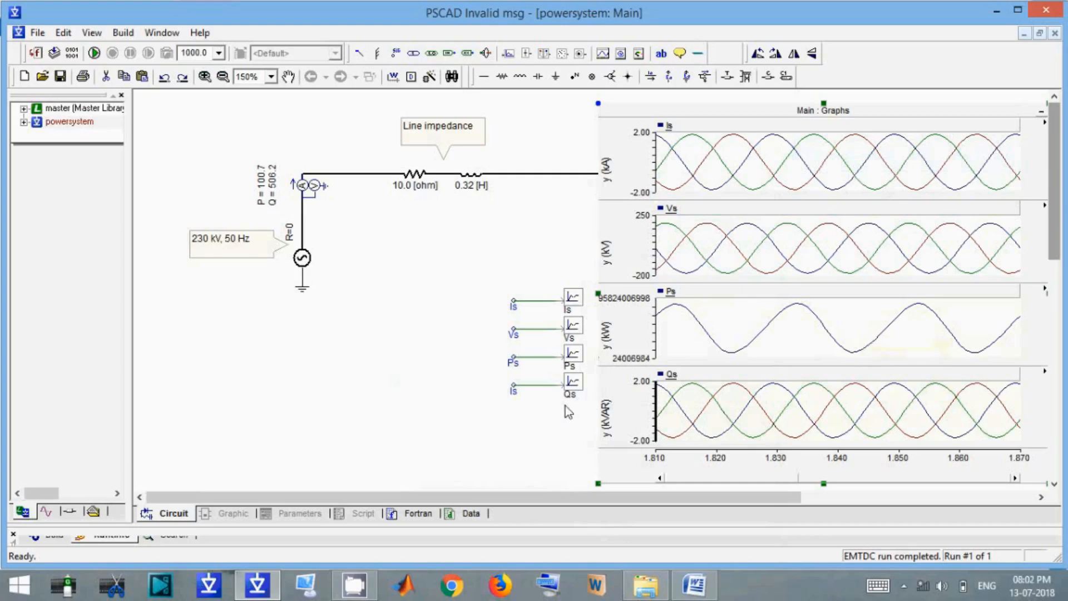
double_click(514, 389)
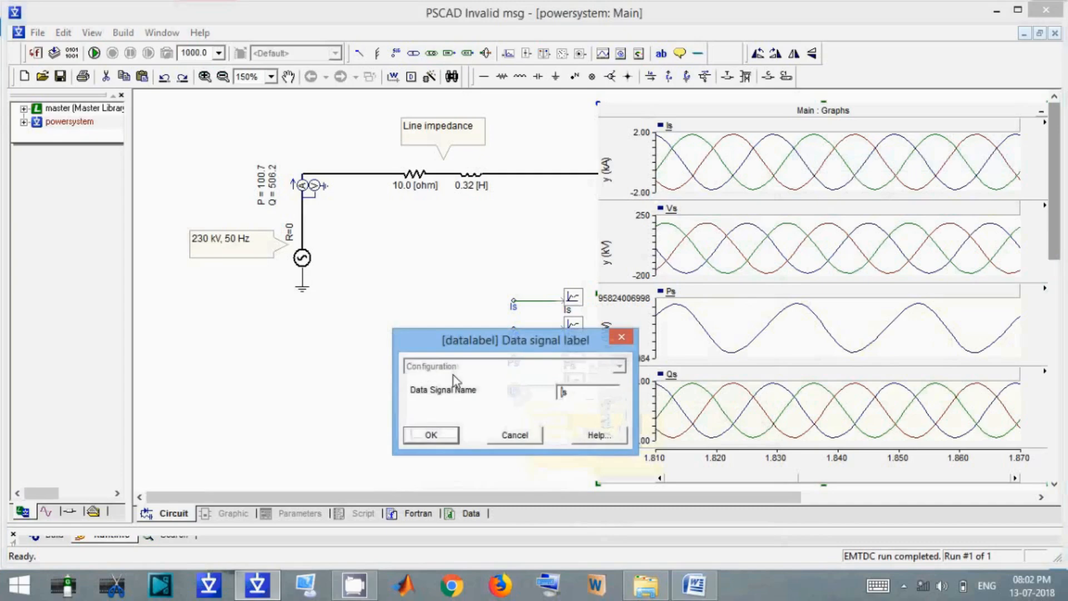
type("Qs")
left_click(445, 440)
key("F5")
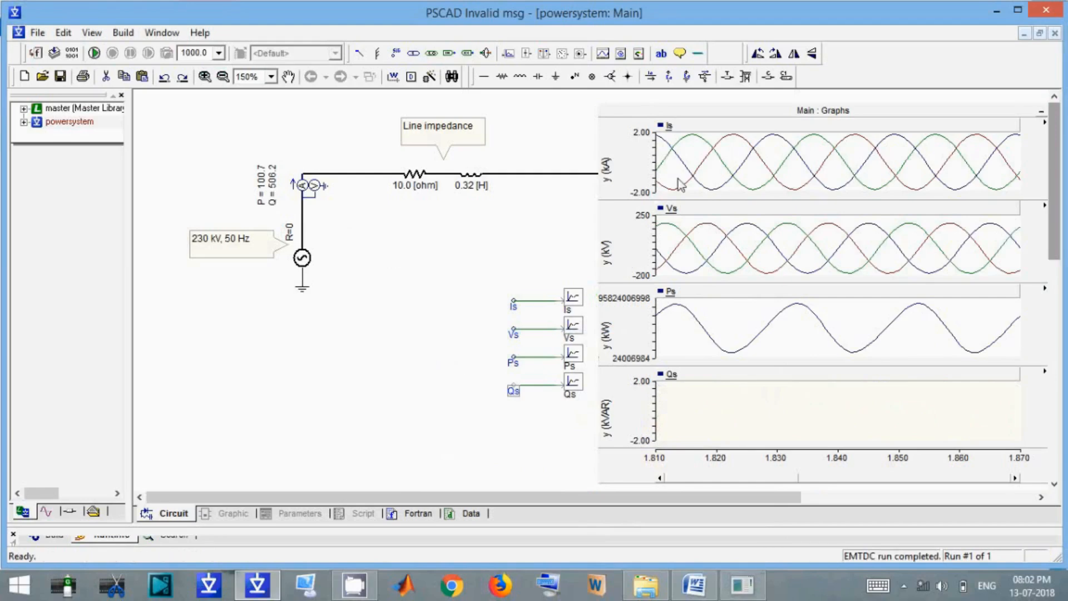
Reset the extents of all four graphs so both axes fit the complete simulation run
left_click(1045, 131)
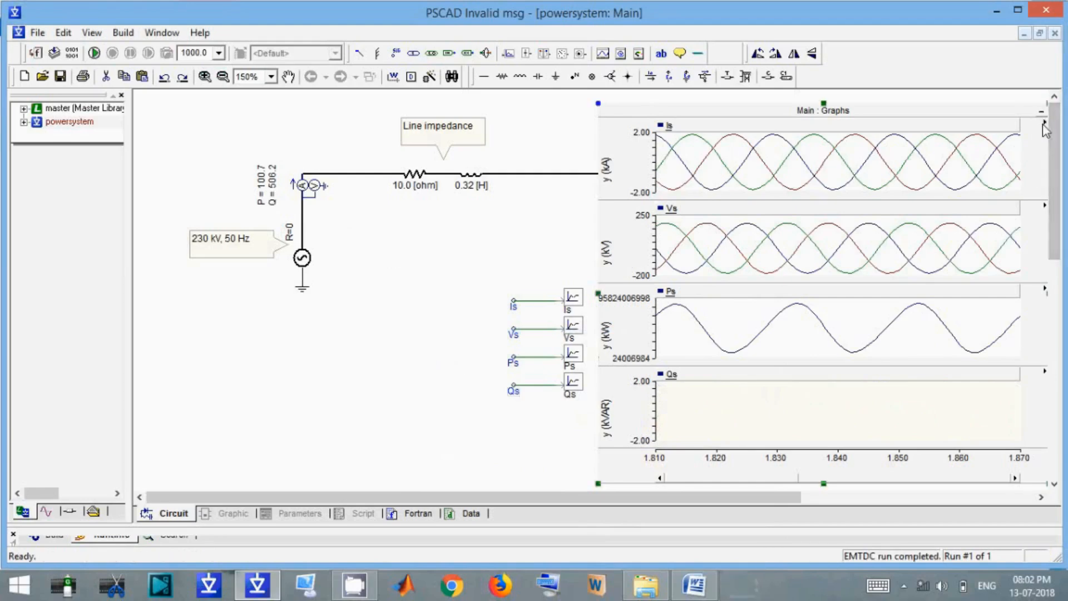
left_click_drag(692, 499, 749, 499)
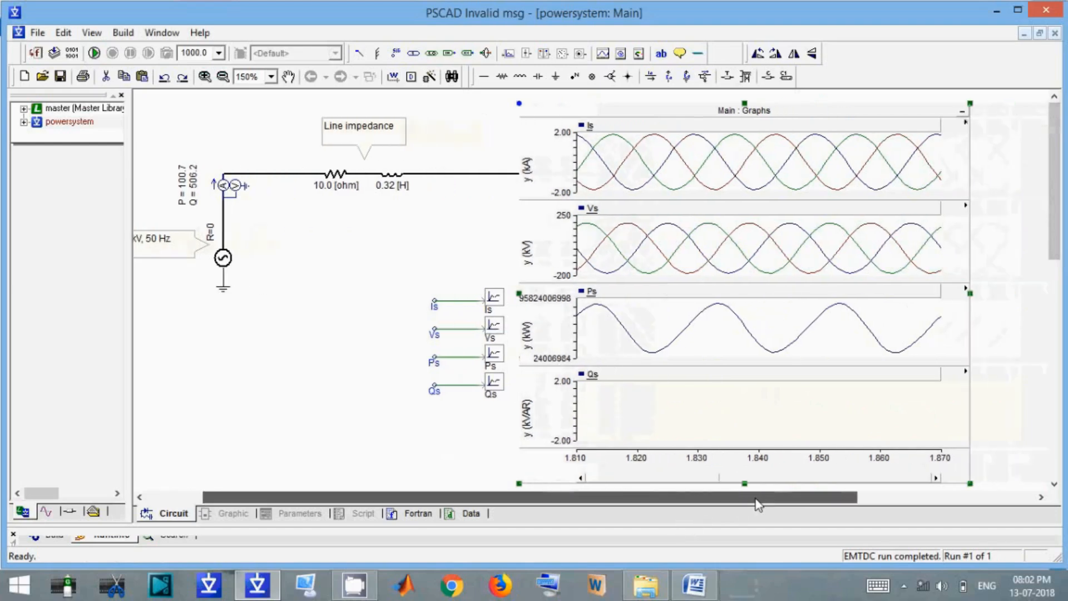
mouse_move(971, 134)
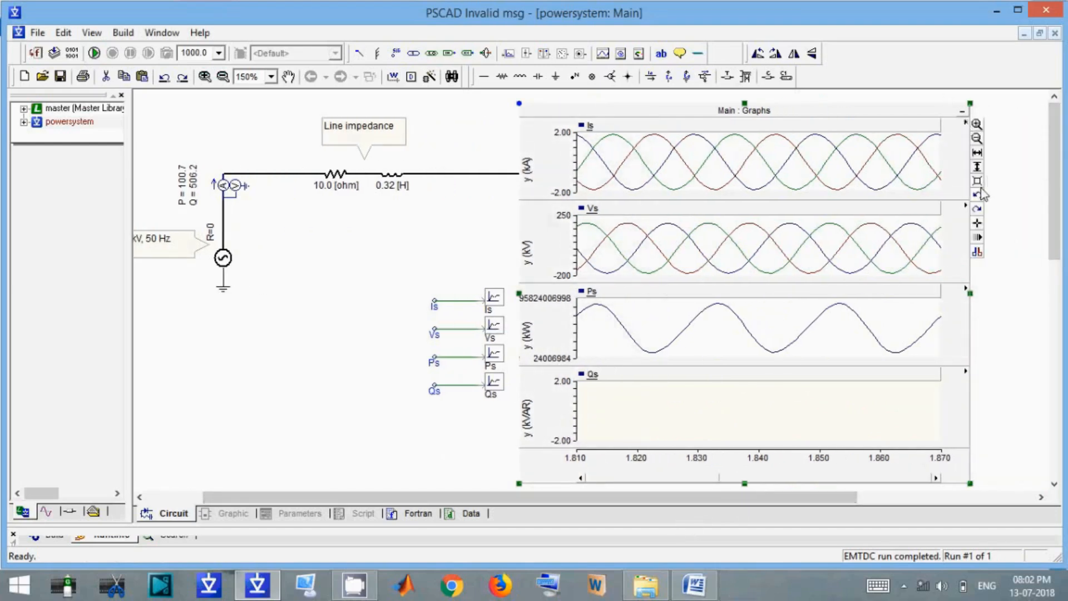
left_click(977, 181)
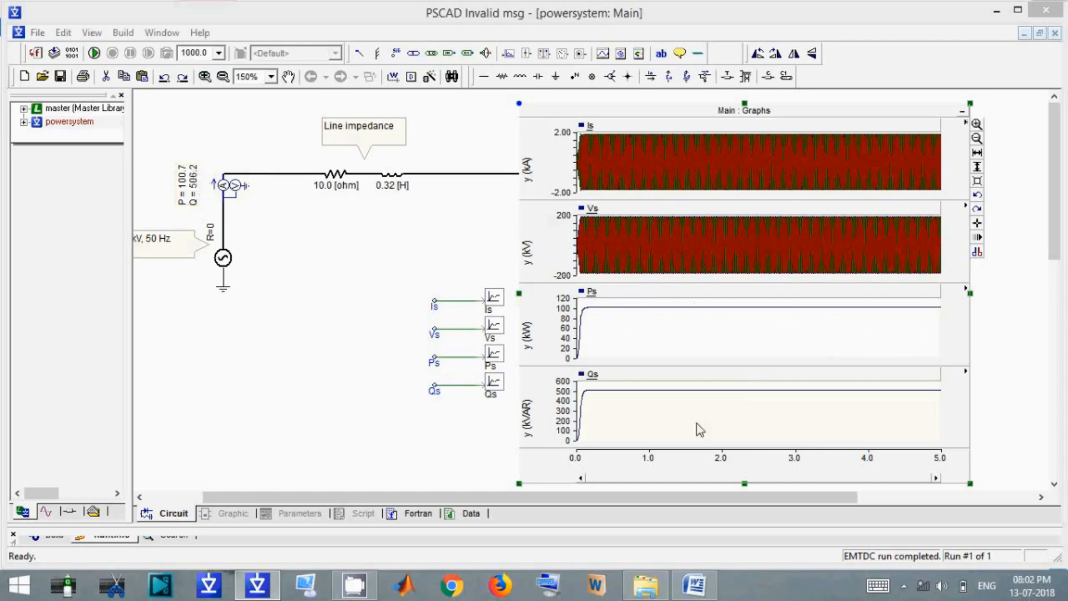
Move the graph frame aside in two stages to uncover the load resistor and the Fixed load note
mouse_move(637, 408)
mouse_move(706, 114)
left_mouse_down()
mouse_move(809, 109)
mouse_move(733, 102)
mouse_move(763, 115)
mouse_move(751, 114)
left_mouse_up()
left_click(193, 206)
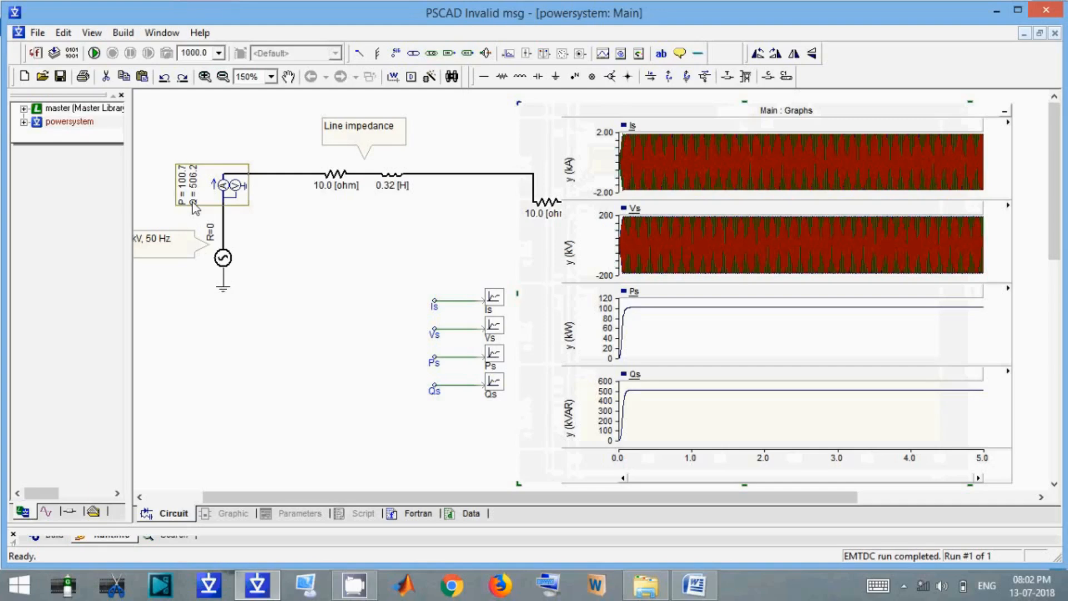
left_click(329, 144)
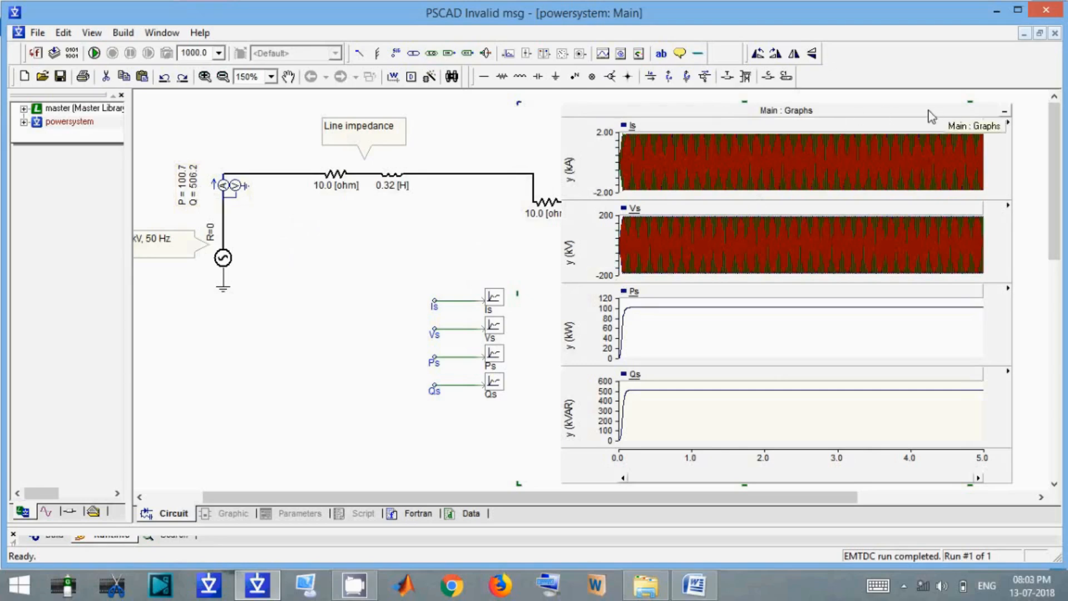
left_click_drag(932, 117, 1017, 129)
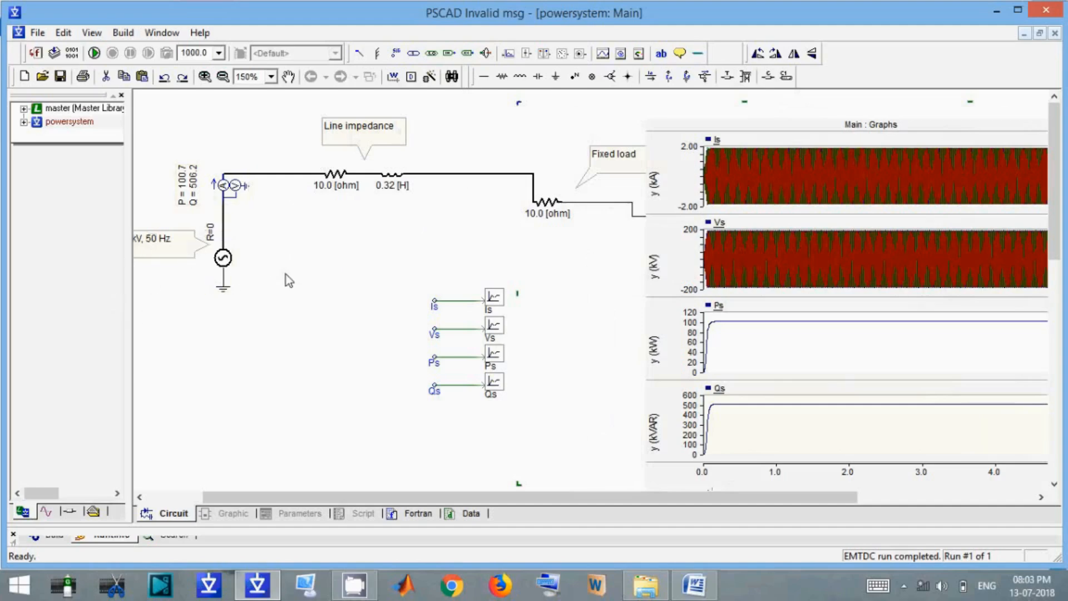
Switch to the Word outline, review the items on plotting profiles and using a variable load, and return to PSCAD
left_click(694, 584)
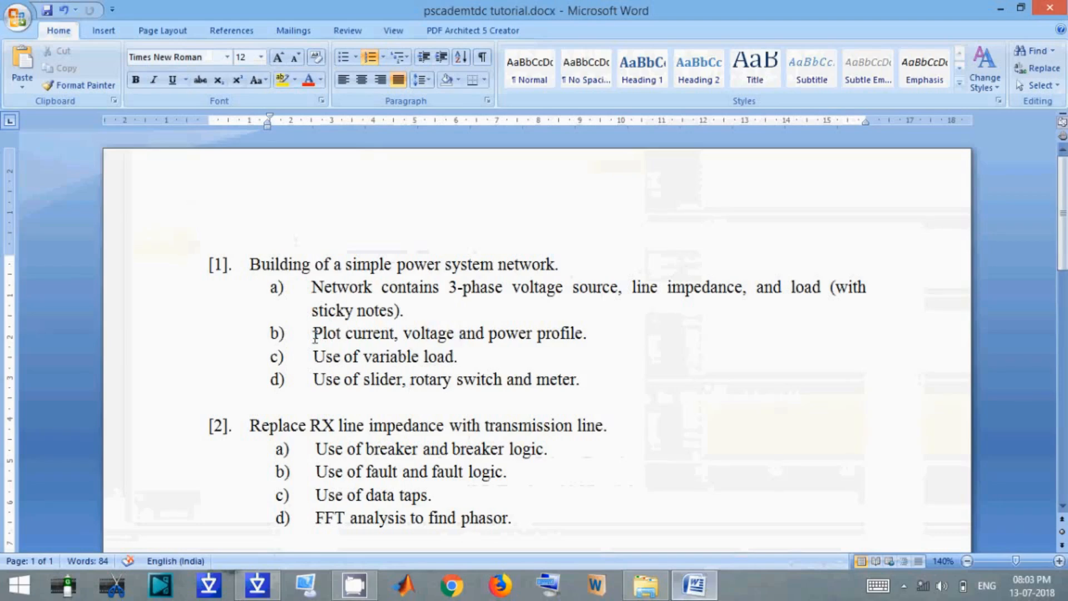
left_click_drag(598, 333, 319, 332)
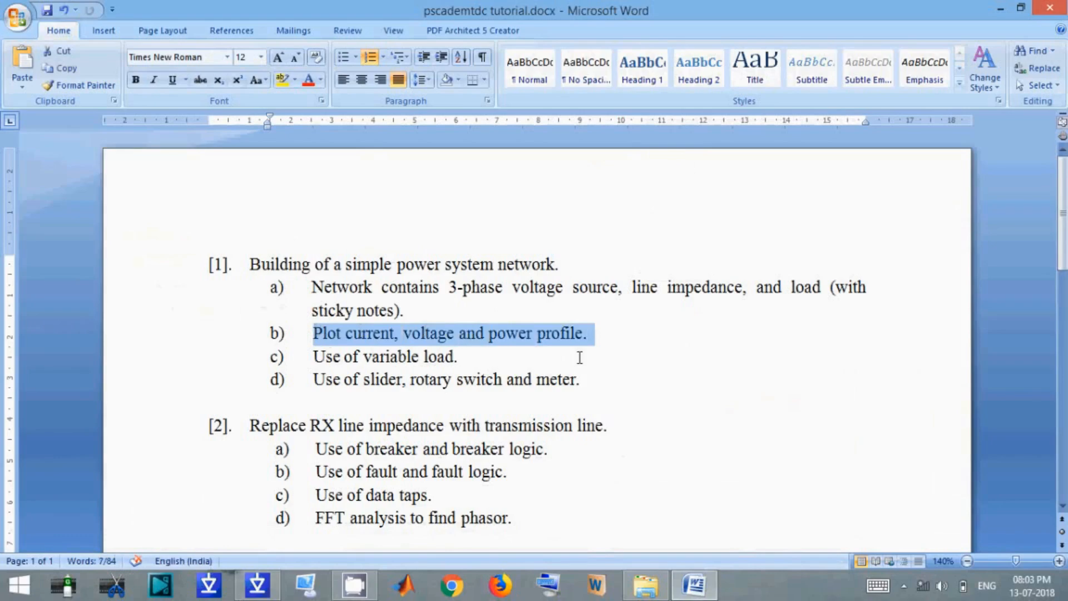
left_click(528, 349)
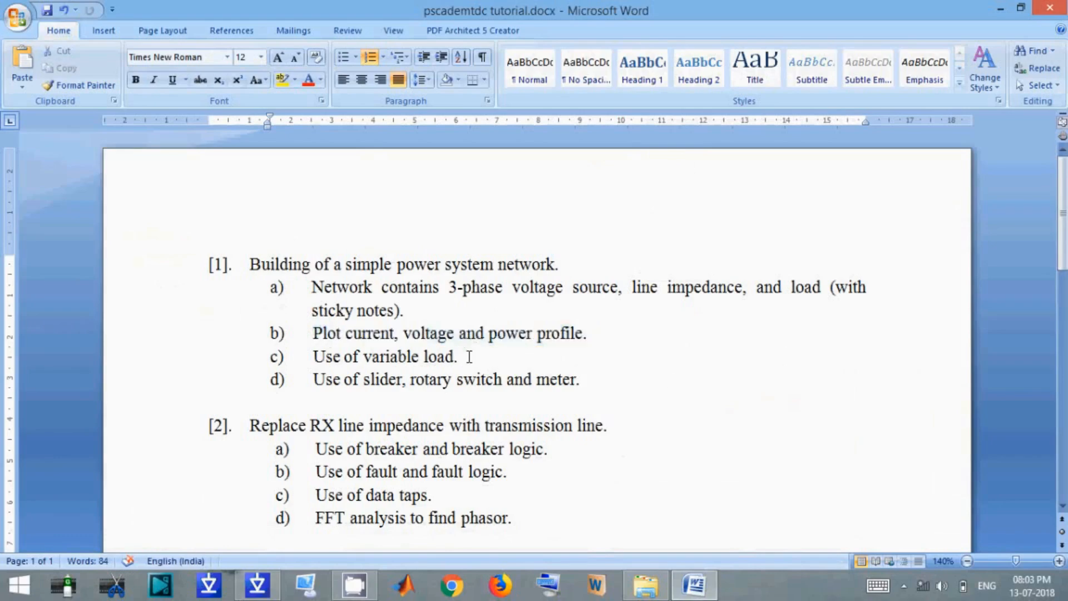
left_click_drag(469, 356, 318, 352)
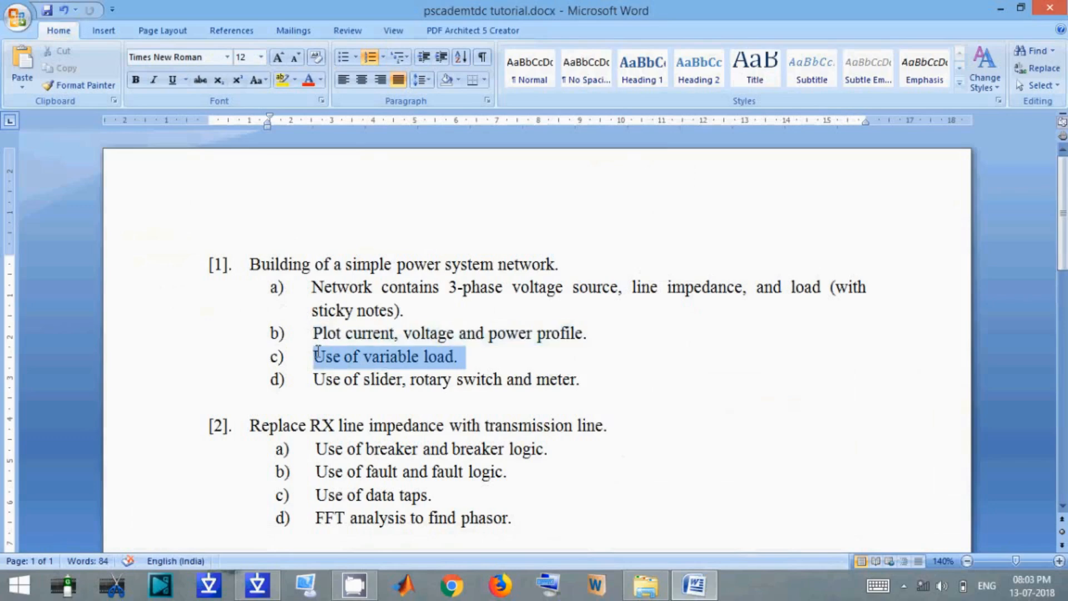
left_click(696, 594)
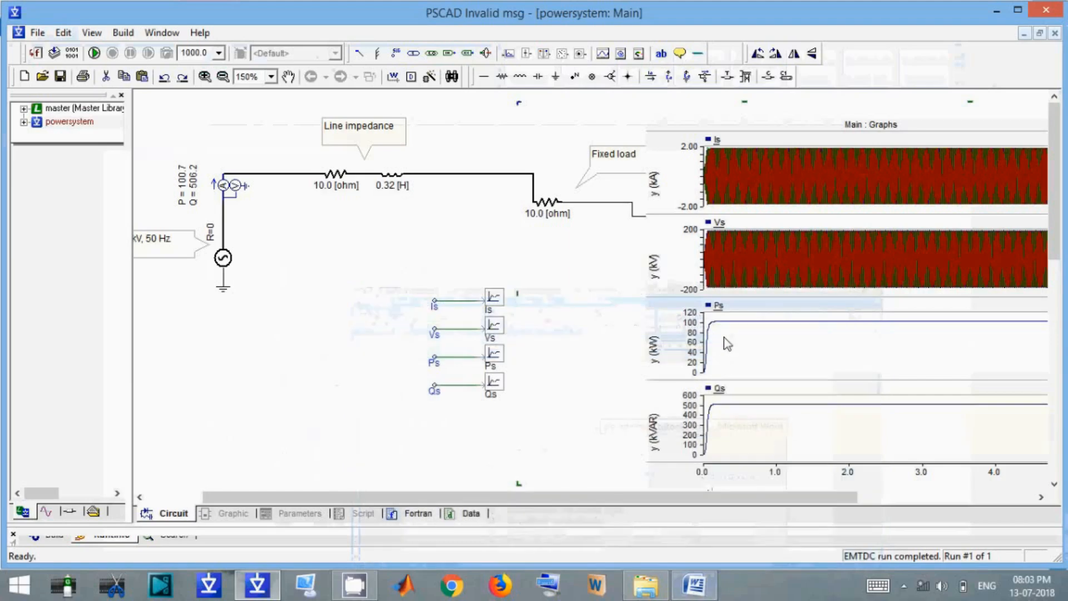
Move the graph frame below the fixed load and copy the variable resistor from the master library's Passive page into the powersystem circuit
left_click_drag(781, 136, 795, 249)
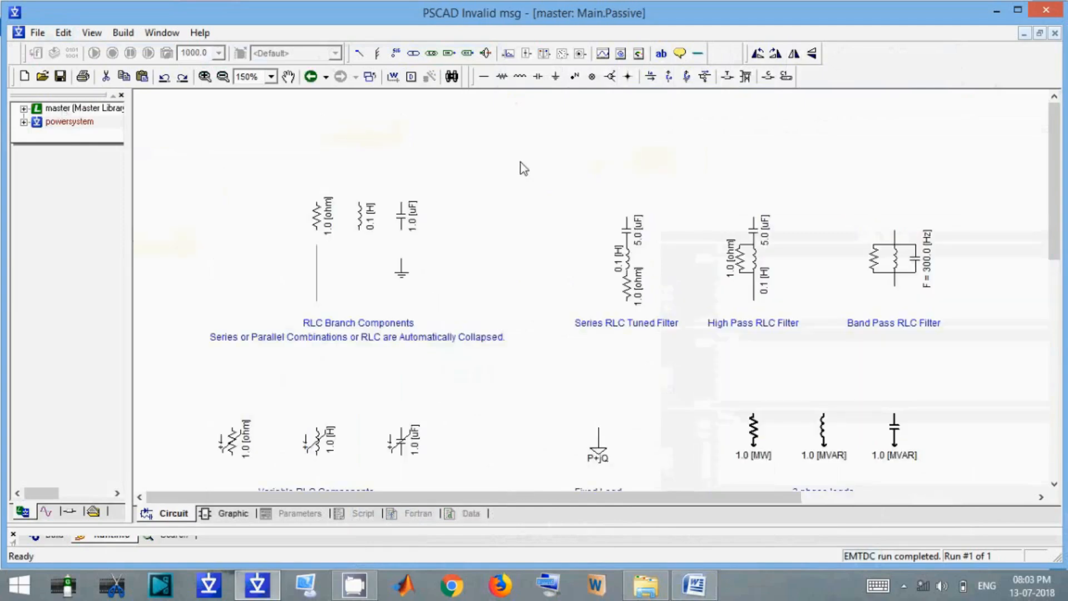
scroll(529, 155, "down", 3)
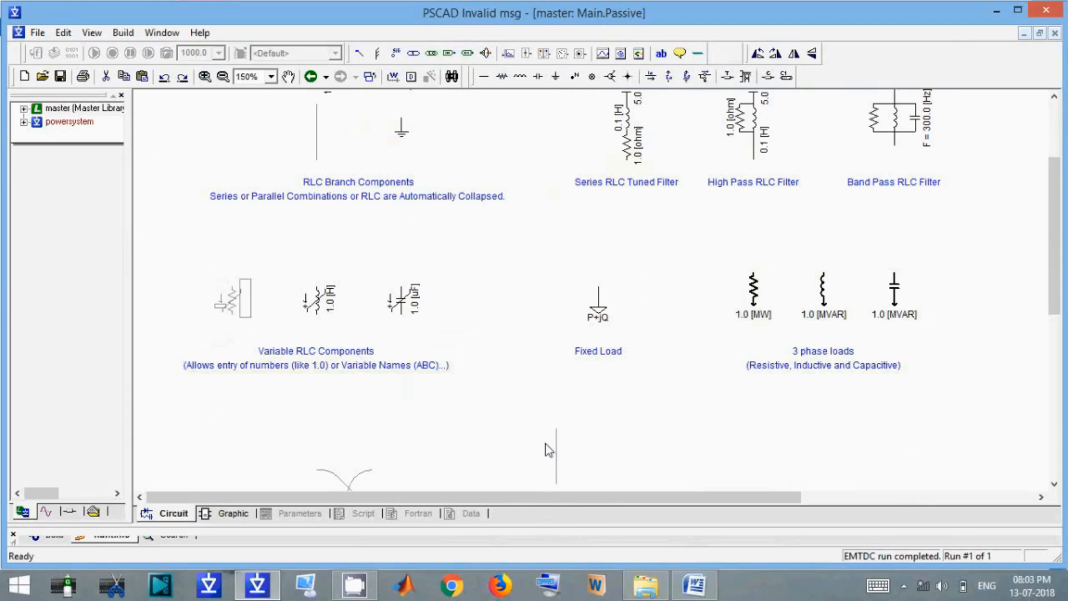
right_click(240, 311)
left_click(275, 287)
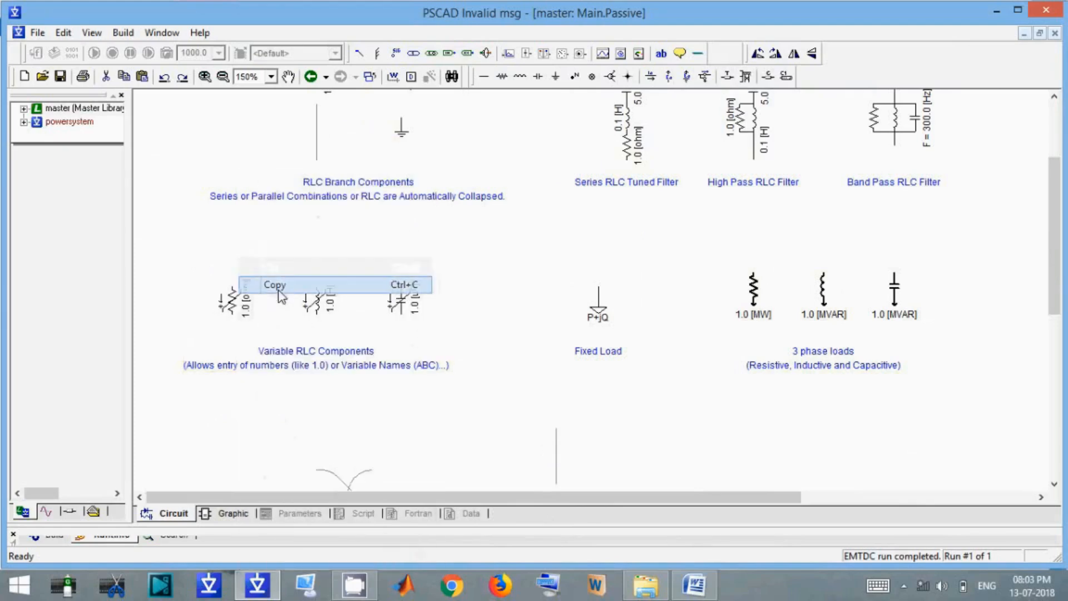
double_click(79, 123)
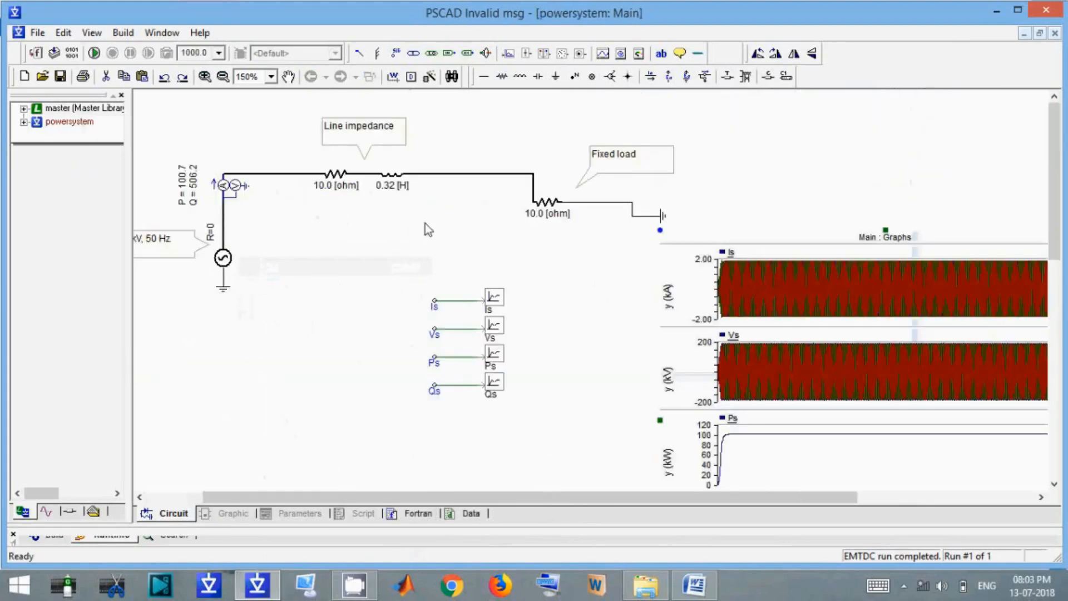
right_click(424, 223)
left_click(470, 254)
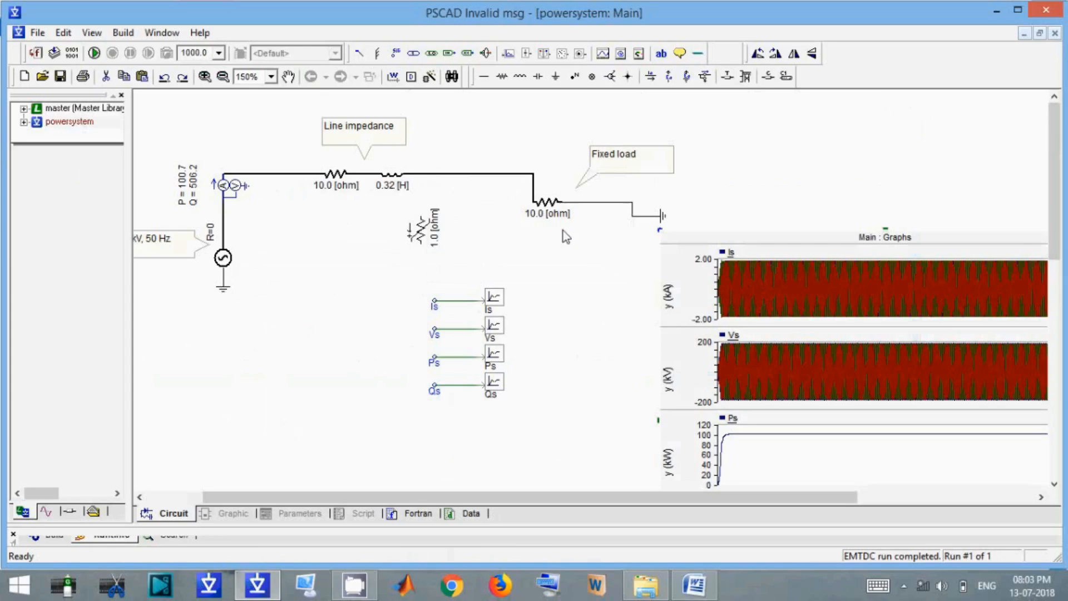
Replace the 10.0 ohm load resistor with the variable resistor, rotated horizontally with its control arrow on the lower side
left_click(547, 202)
key("Delete")
left_click(428, 232)
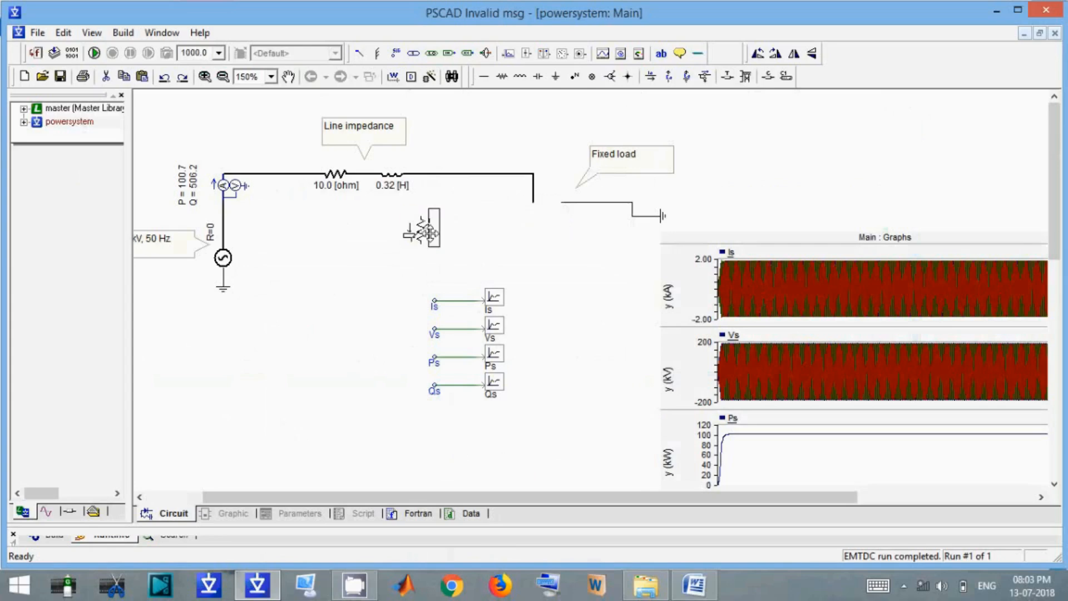
left_click_drag(429, 233, 513, 249)
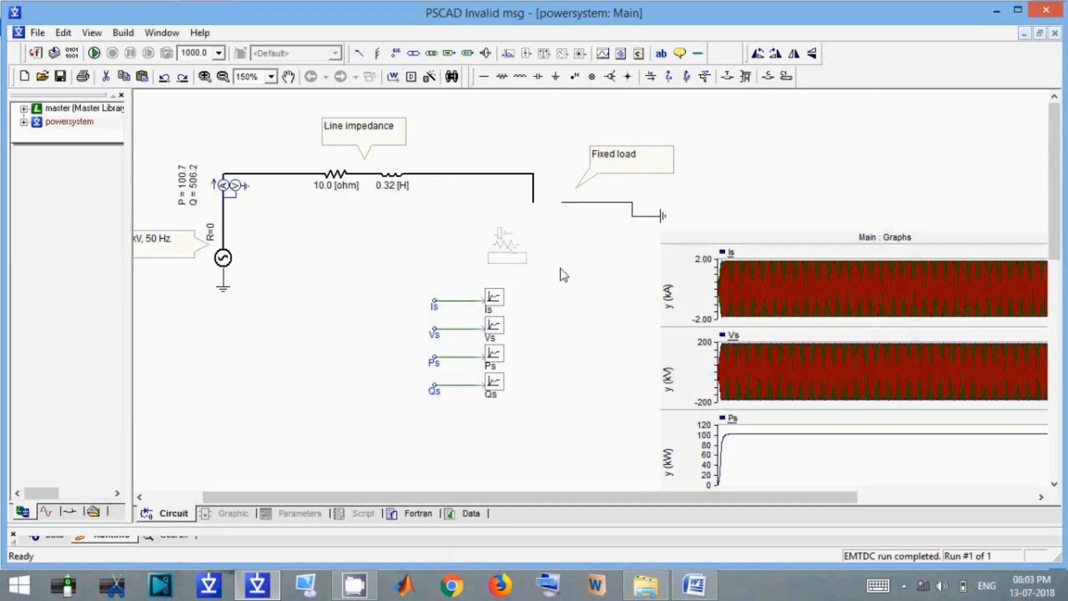
key("r")
key("r")
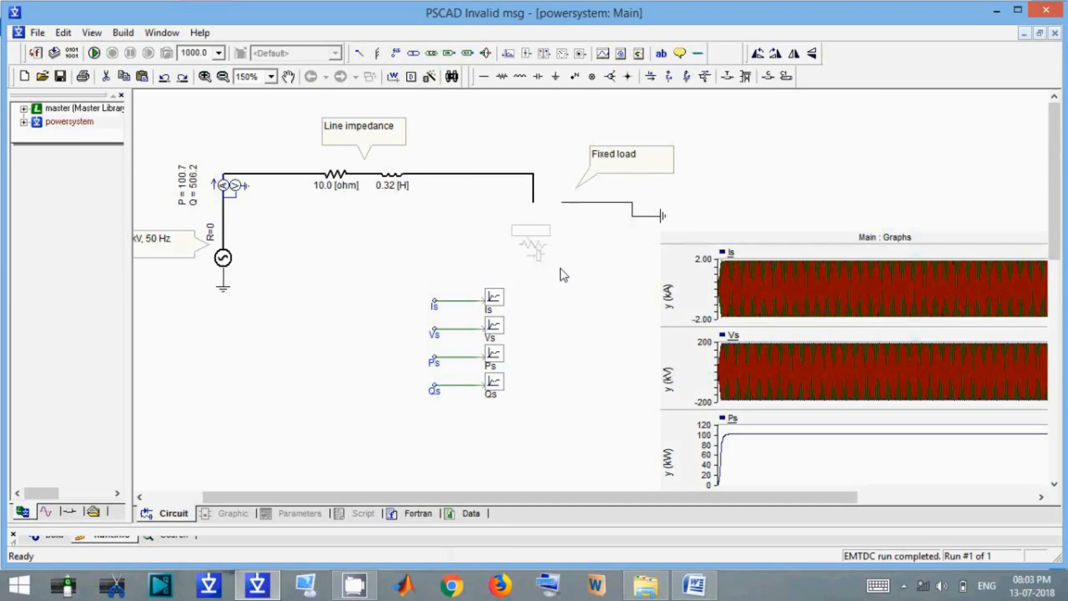
left_click_drag(542, 250, 554, 202)
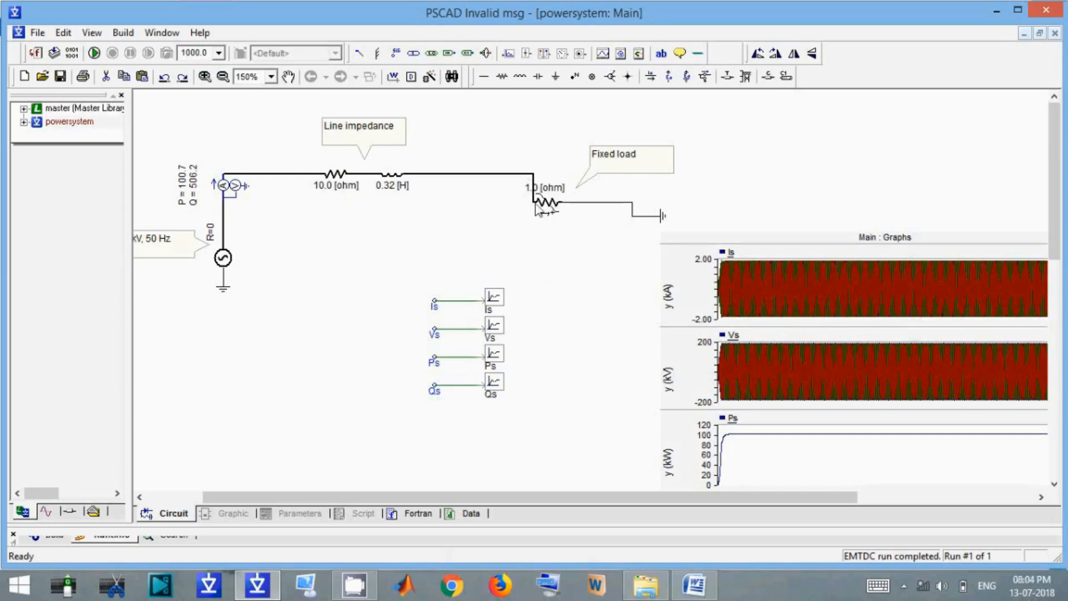
Set the variable load resistor's resistance to the signal R
double_click(556, 202)
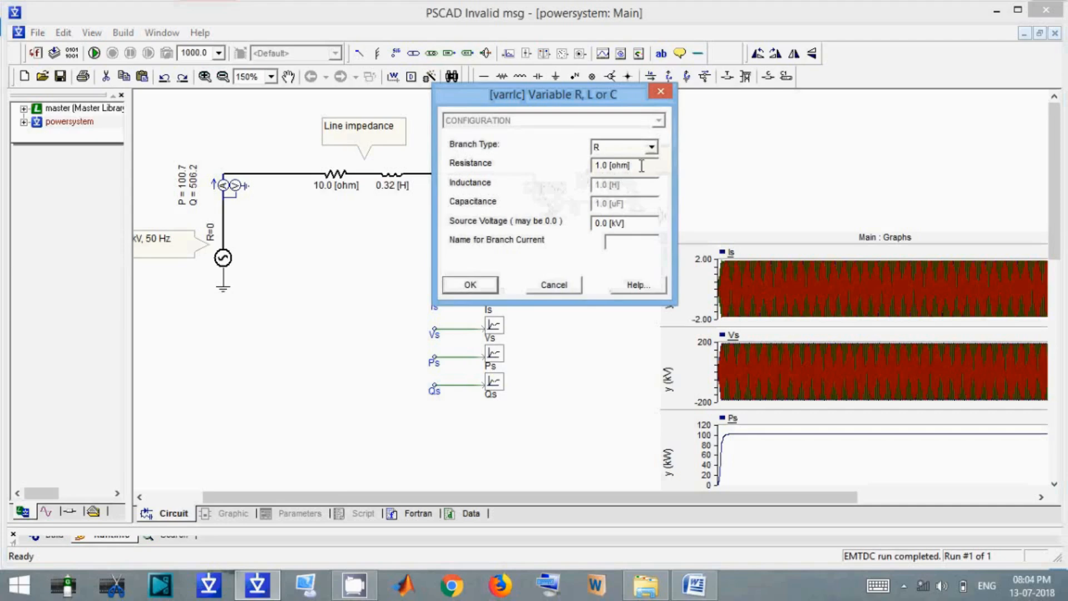
left_click_drag(637, 169, 525, 164)
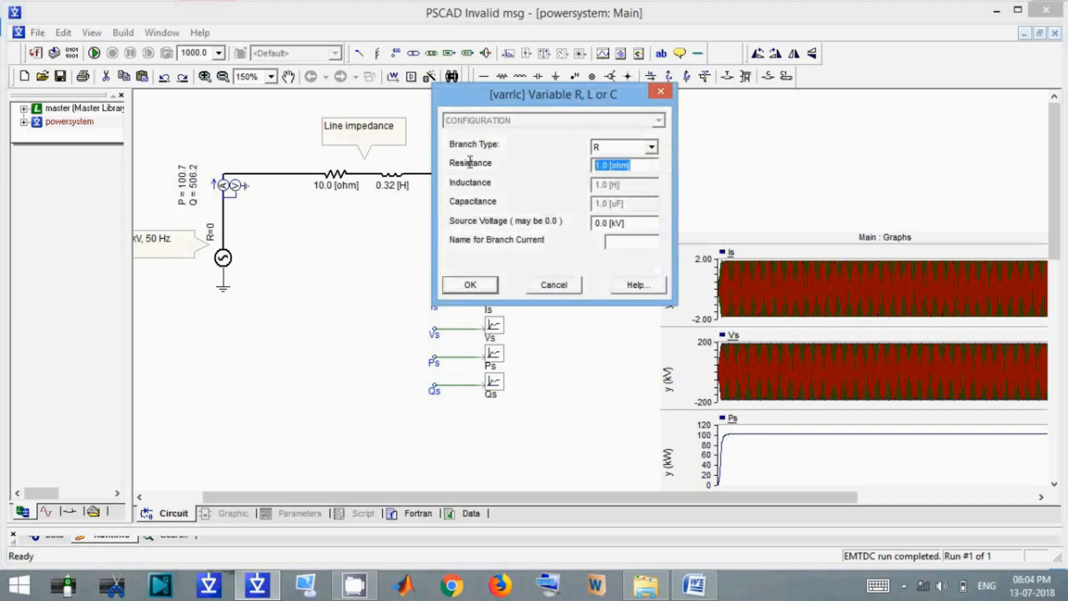
type("R")
left_click(478, 291)
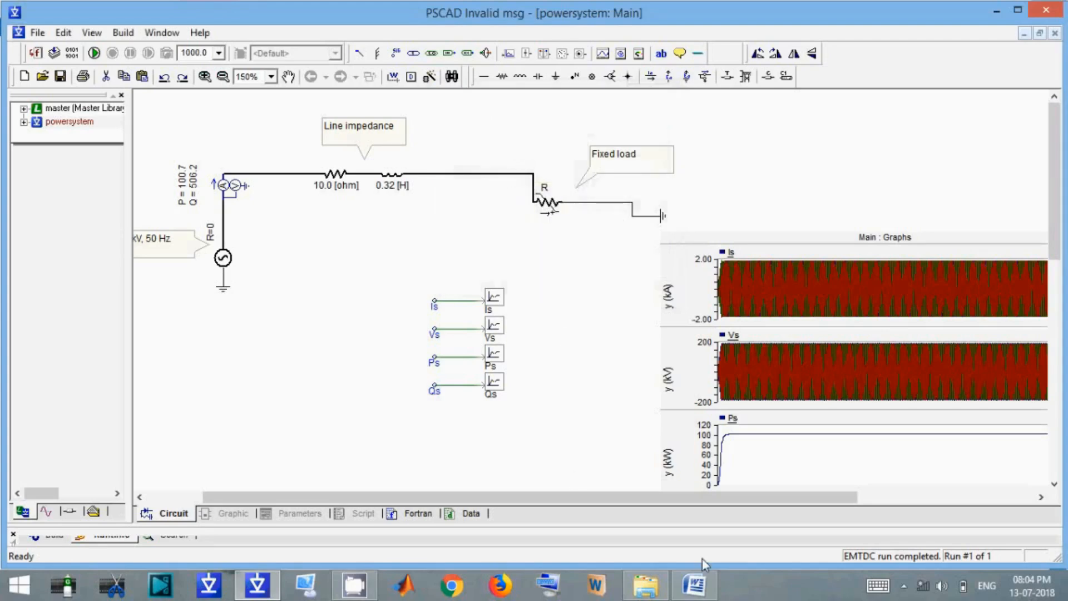
Switch to the Word outline, review the item on slider, rotary switch and meter, and return to PSCAD
left_click(695, 583)
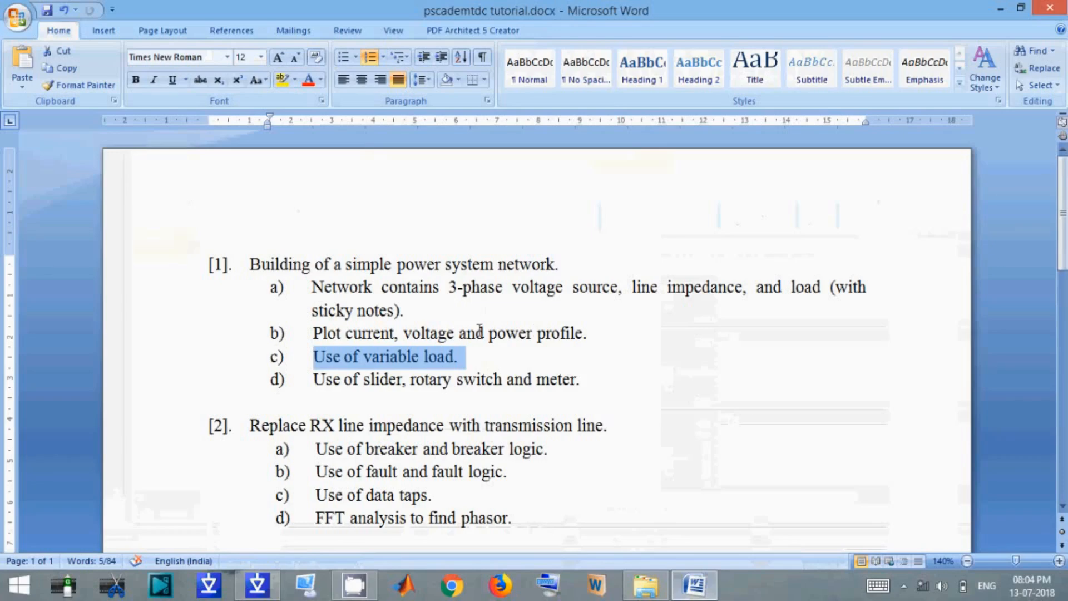
left_click(409, 381)
left_click_drag(401, 380, 501, 384)
left_click(696, 587)
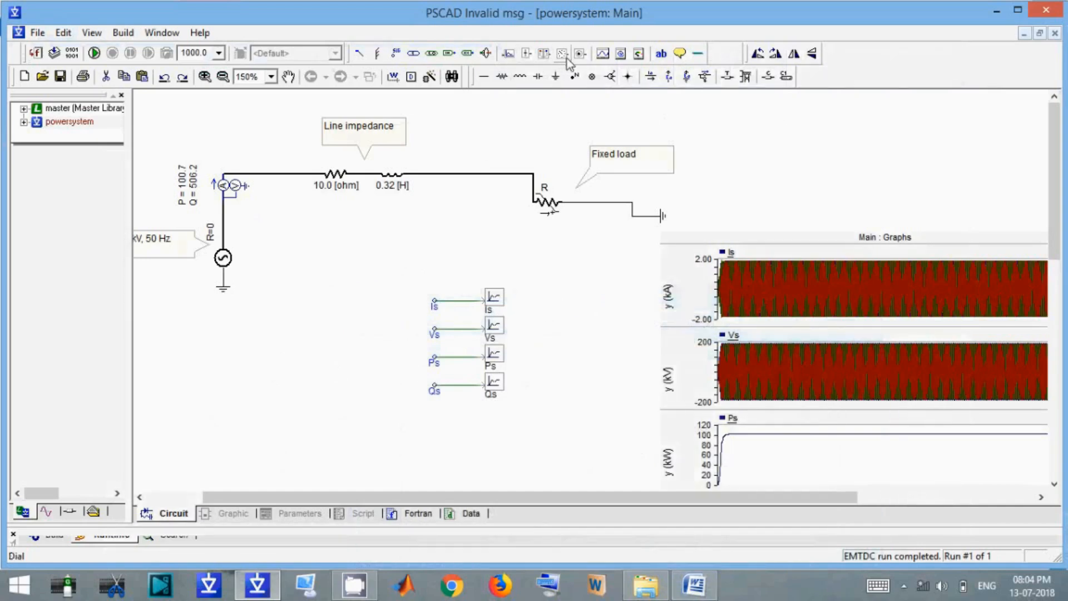
Place a slider and a rotary dial in the empty area above the output channels and select both
left_click(526, 55)
left_click(462, 245)
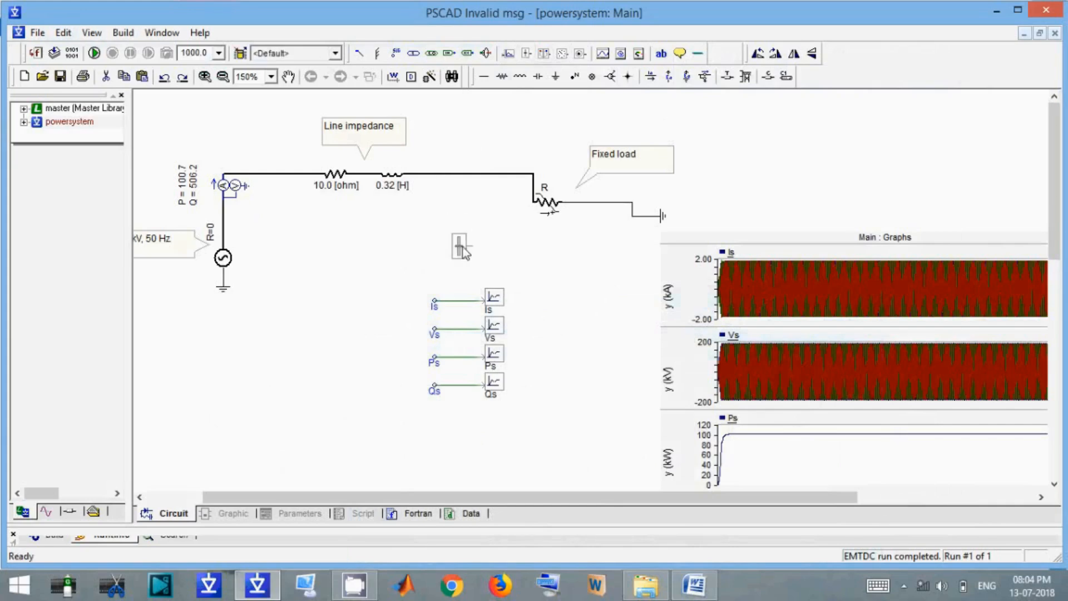
left_click(576, 55)
left_click(526, 258)
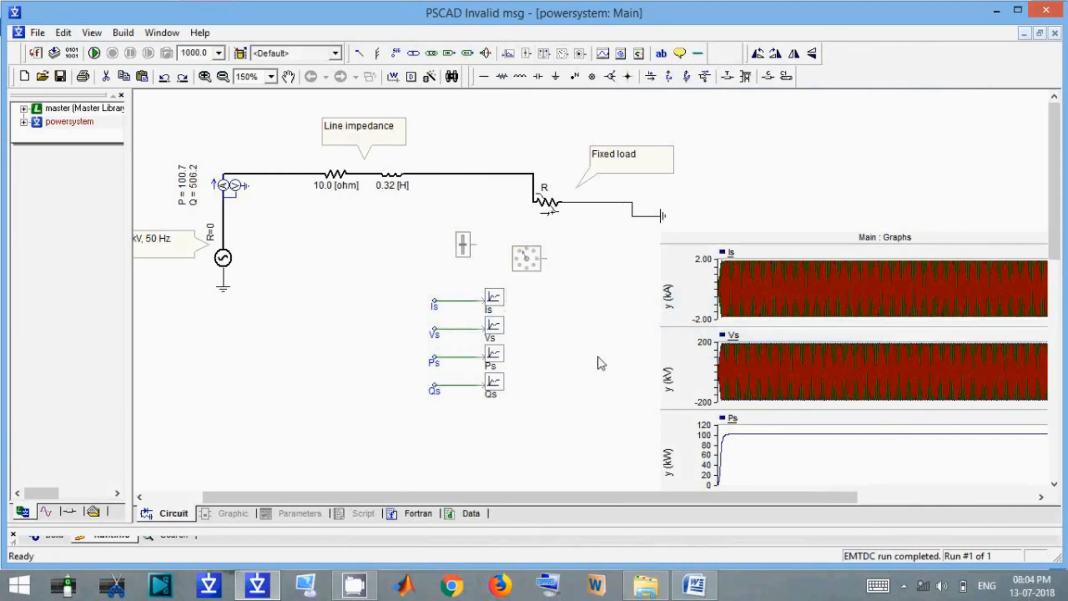
left_click_drag(575, 289, 438, 222)
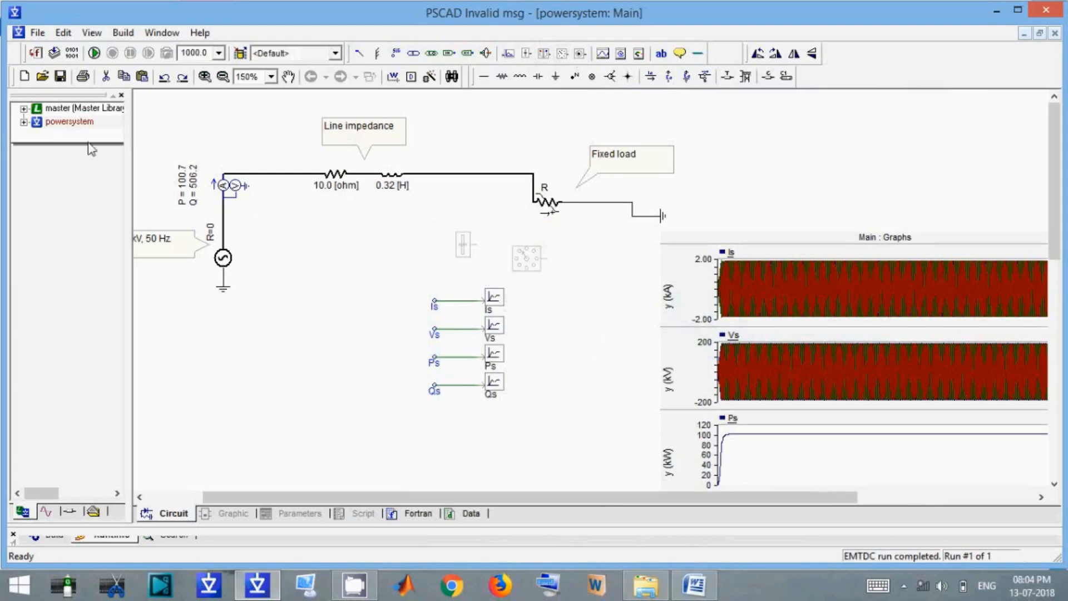
Examine the I/O devices in the master library, including the dial's parameters, and return to the powersystem circuit
double_click(95, 110)
double_click(490, 275)
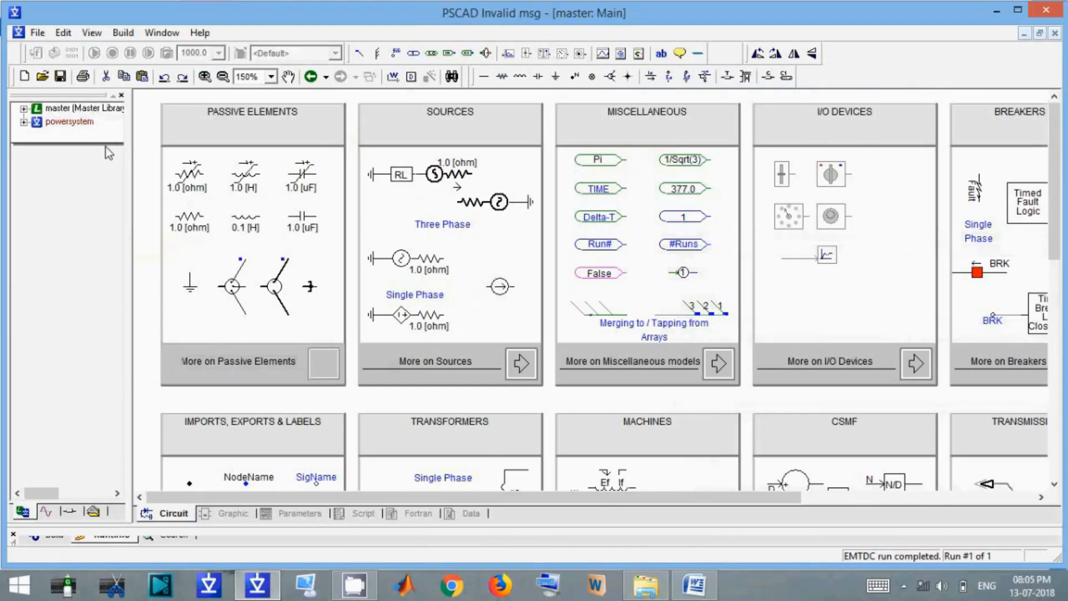
double_click(837, 352)
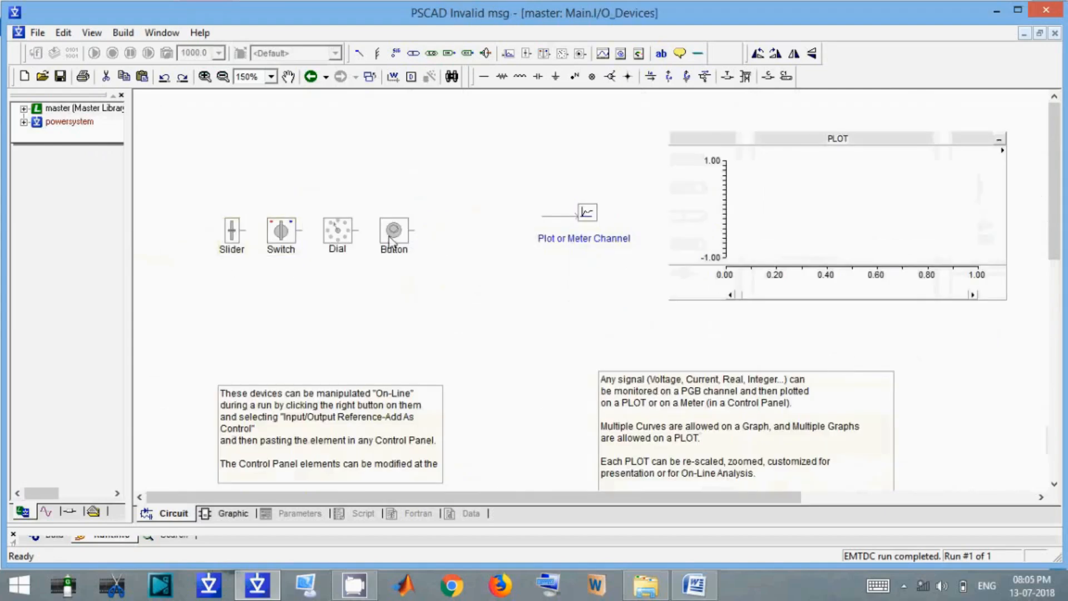
double_click(338, 233)
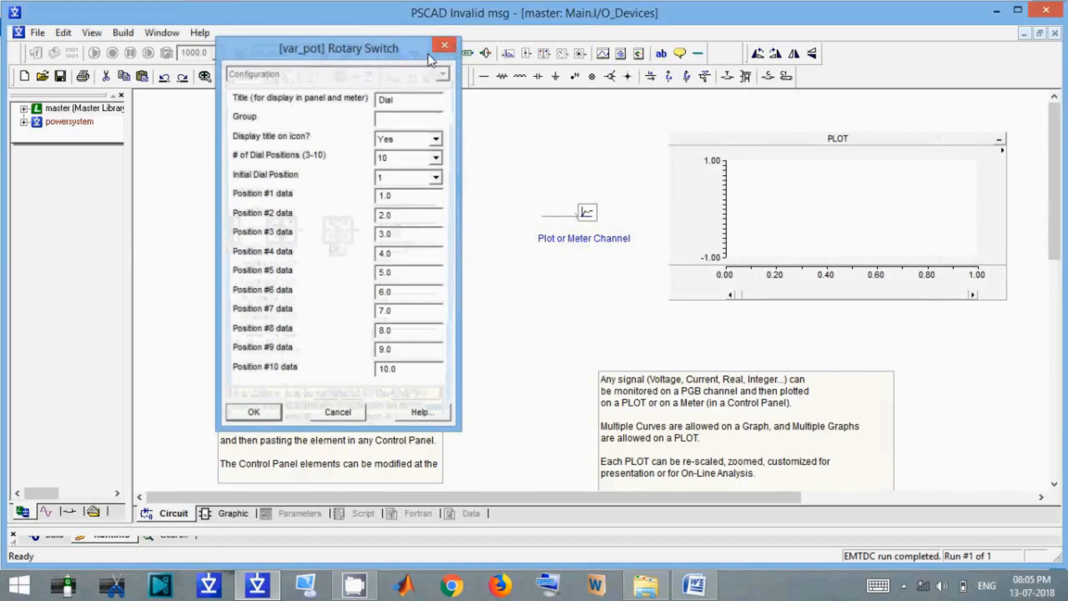
left_click(448, 44)
double_click(82, 121)
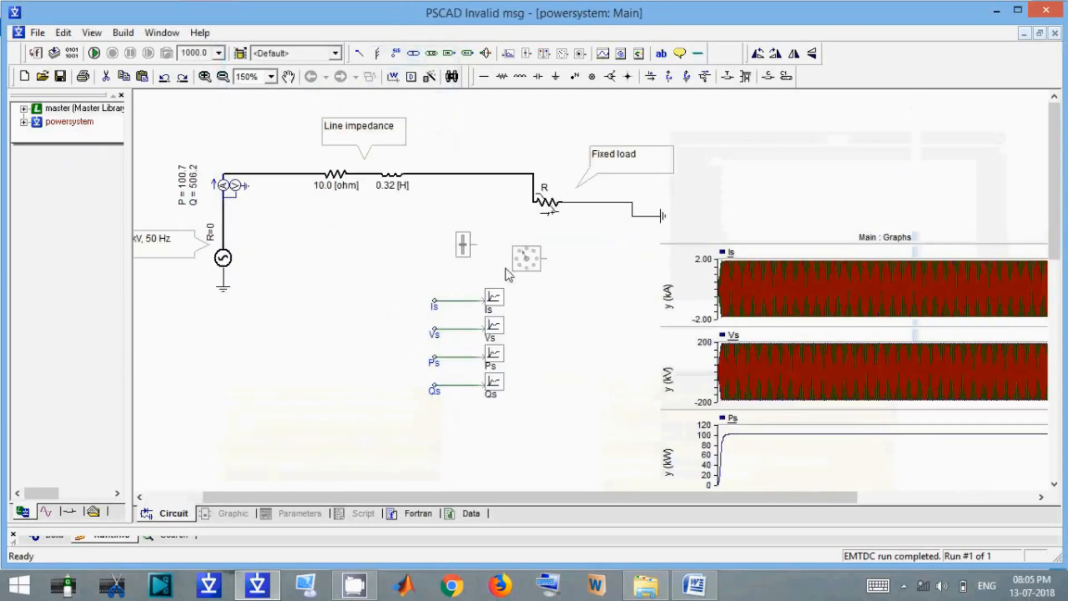
Delete the rotary dial and move the slider below the voltage source
key("Delete")
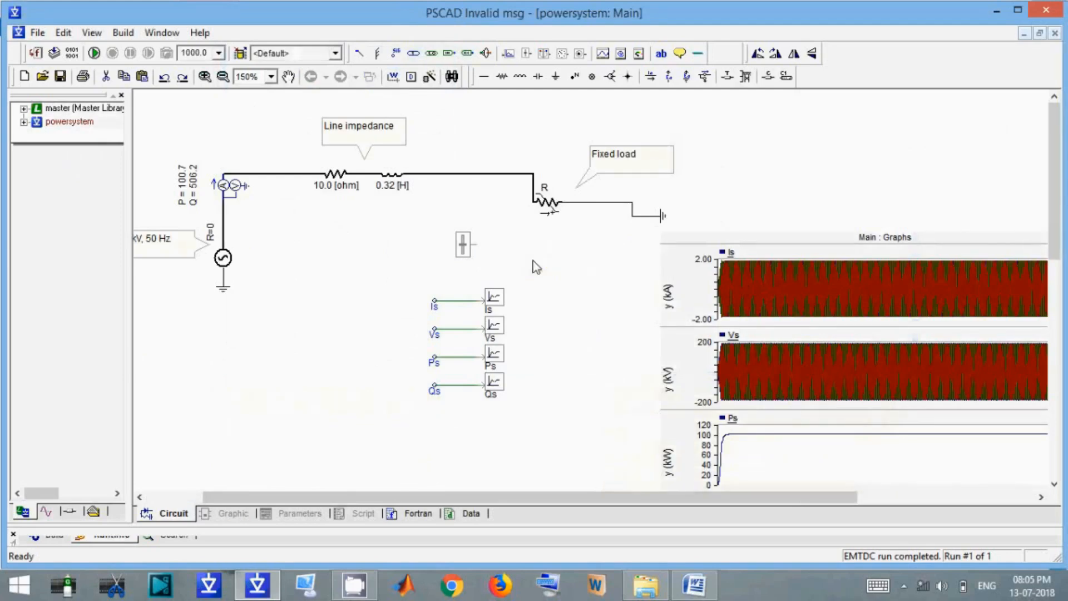
left_click_drag(462, 248, 223, 347)
Review the branch type options of the variable load resistor, keeping type R
double_click(551, 206)
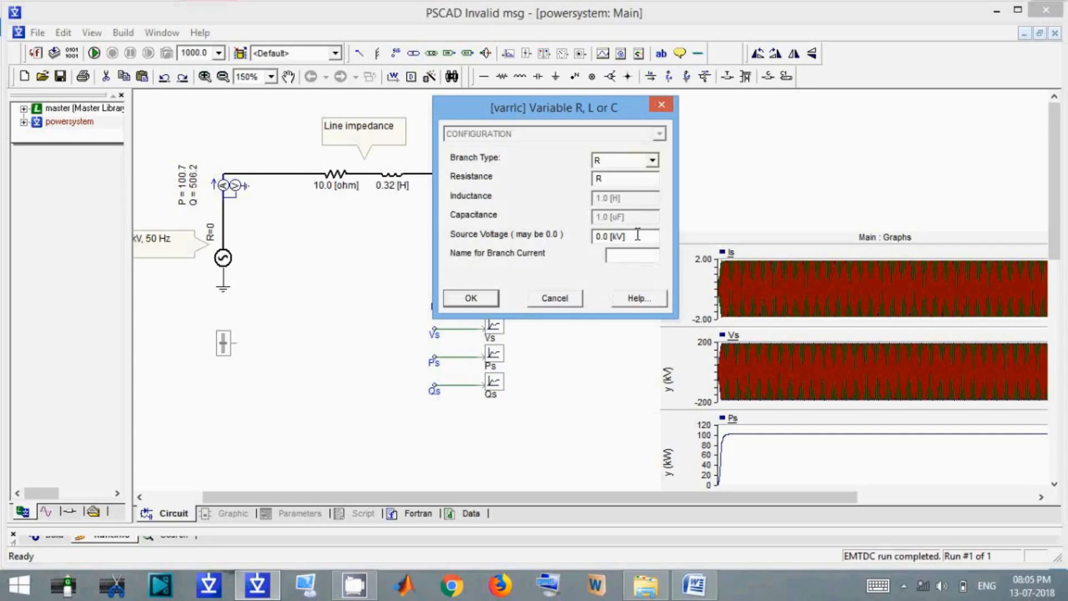
left_click(653, 161)
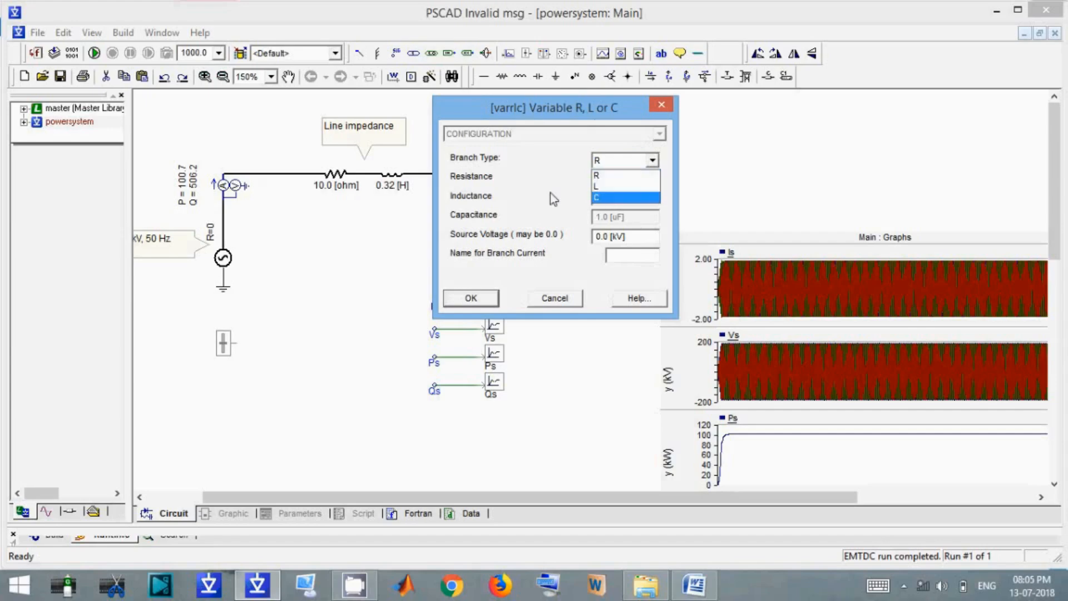
left_click(572, 170)
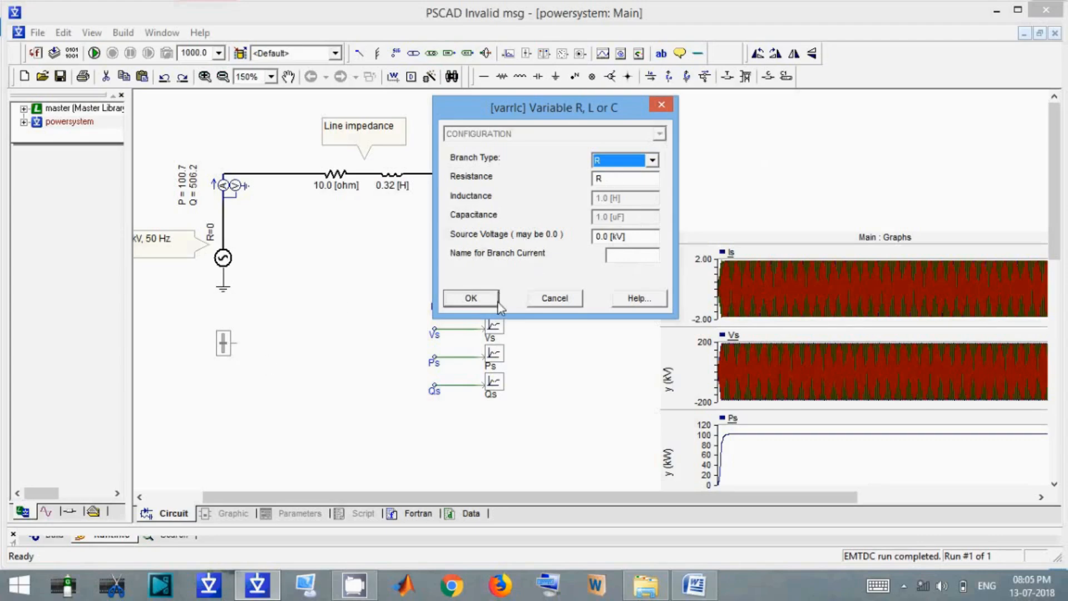
left_click(483, 303)
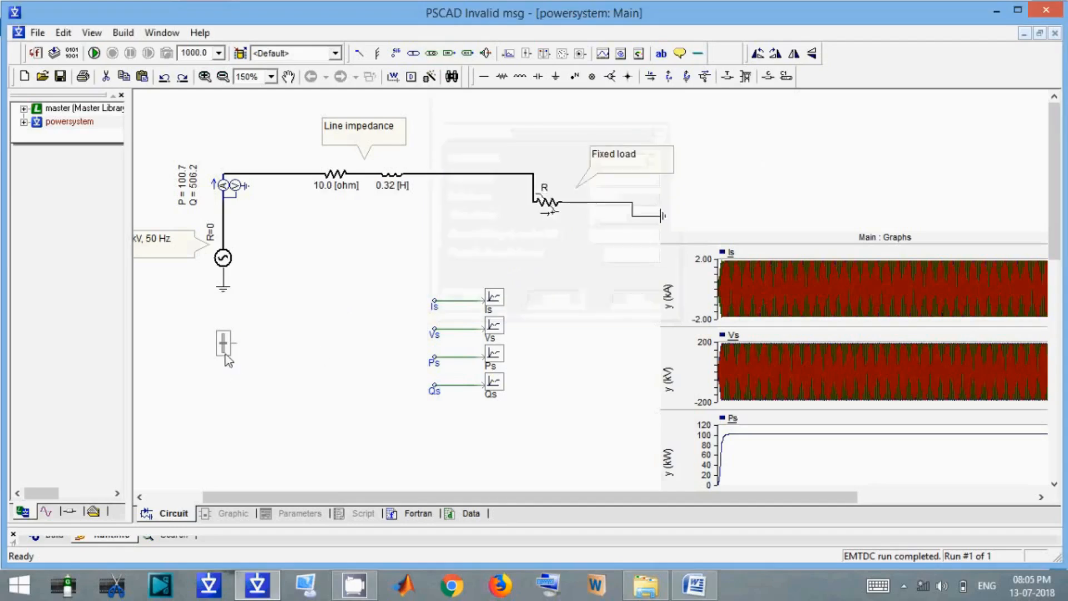
Title the slider R and display the title on its icon
double_click(226, 356)
left_click_drag(328, 285, 192, 279)
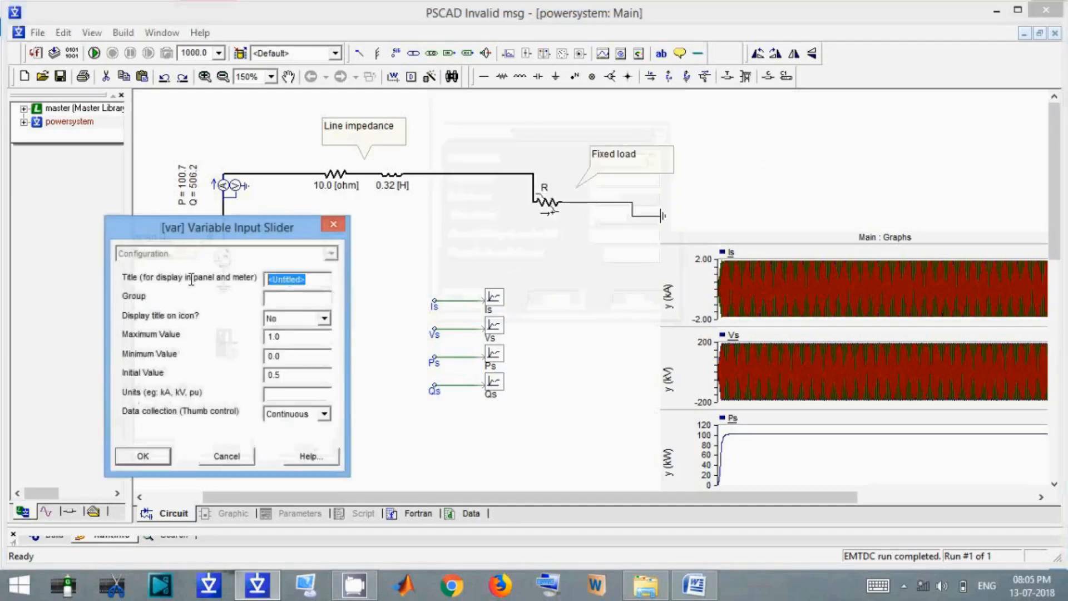
type("R")
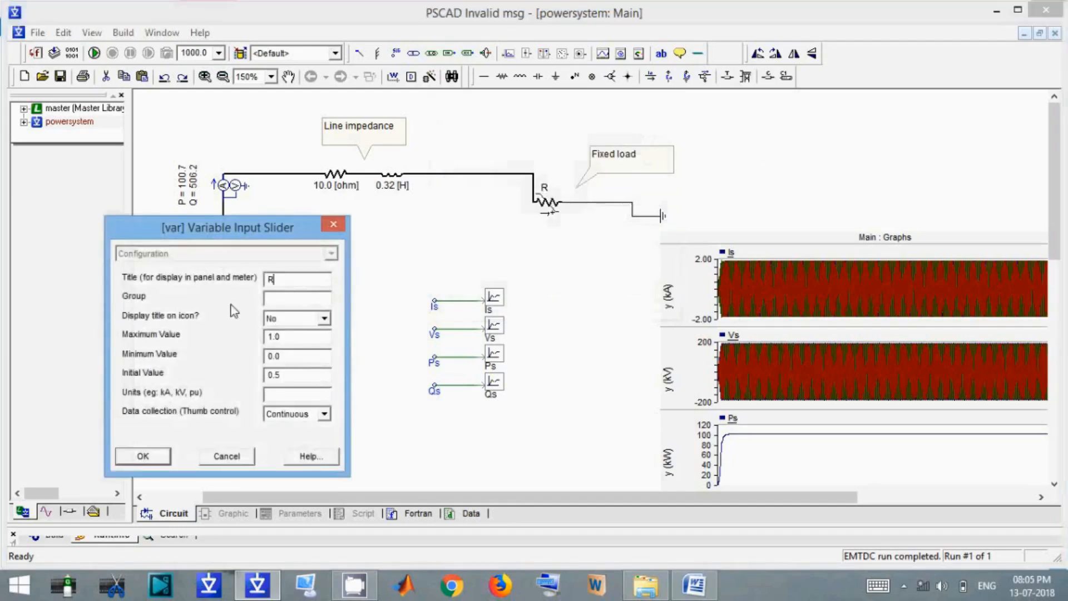
left_click(312, 318)
left_click(296, 344)
Set the slider's maximum value to 50, initial value to 10 and units to kOhm
left_click_drag(294, 337, 124, 322)
type("50")
left_click_drag(292, 374, 129, 355)
type("10")
left_click(297, 394)
type("kOhm")
left_click(157, 461)
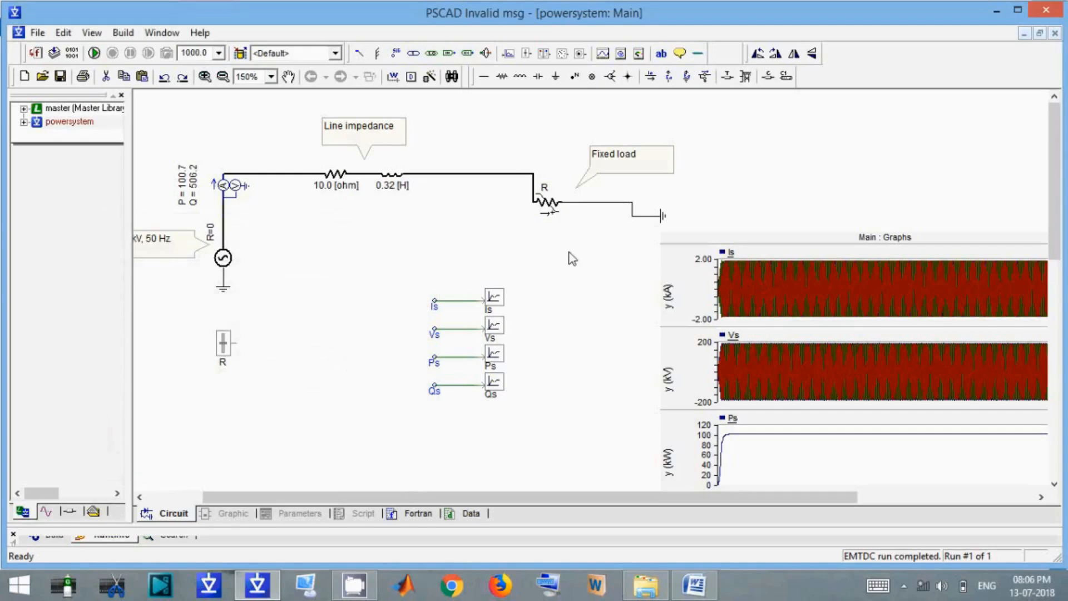
Place a data label beside the slider and name its signal R
left_click(414, 53)
left_click(298, 353)
double_click(311, 348)
double_click(403, 345)
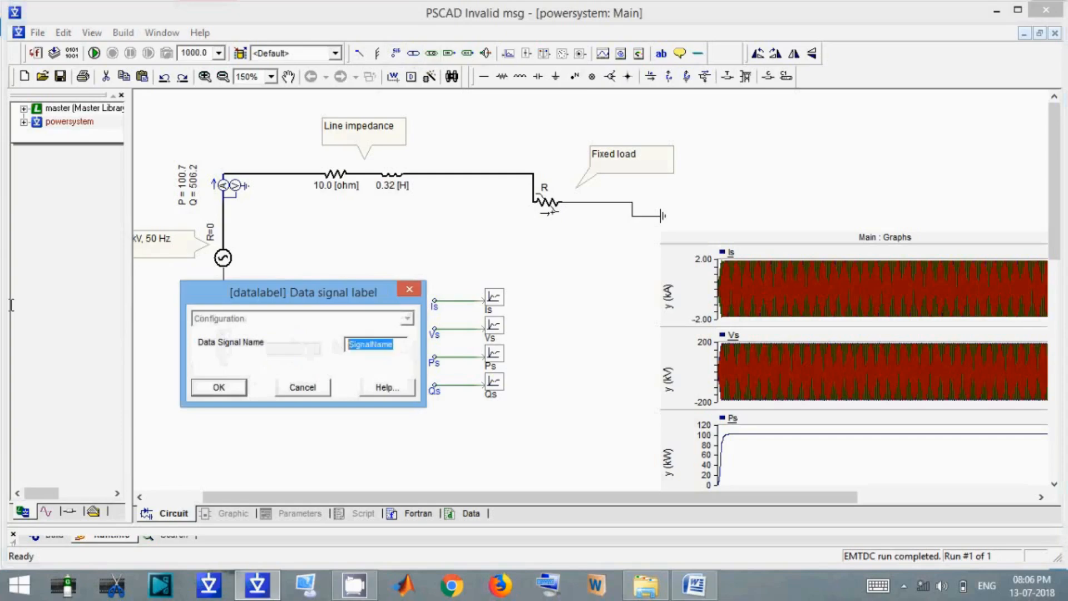
type("R")
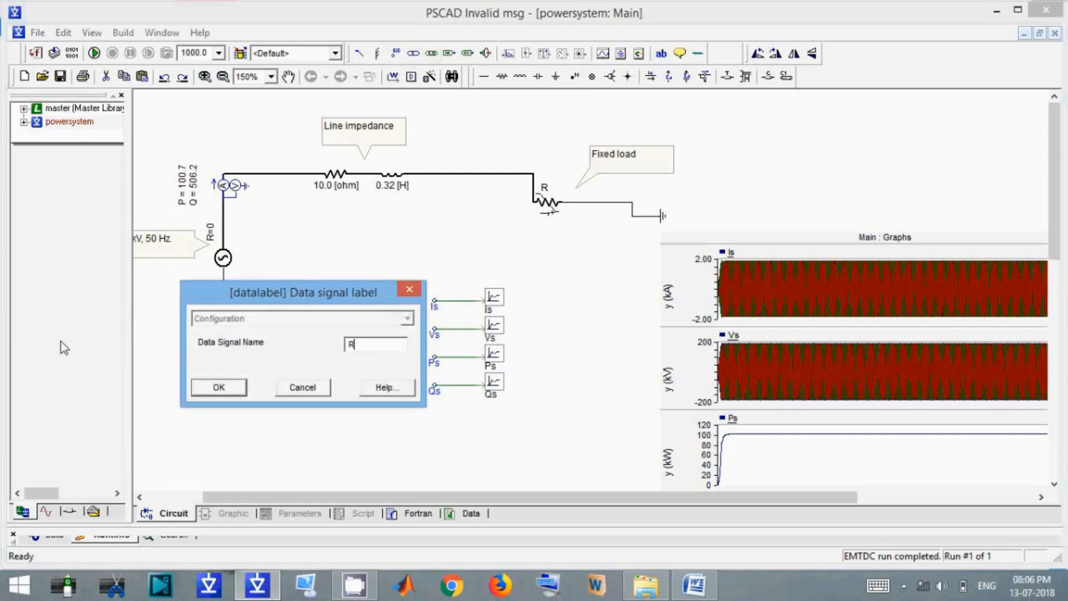
left_click(222, 387)
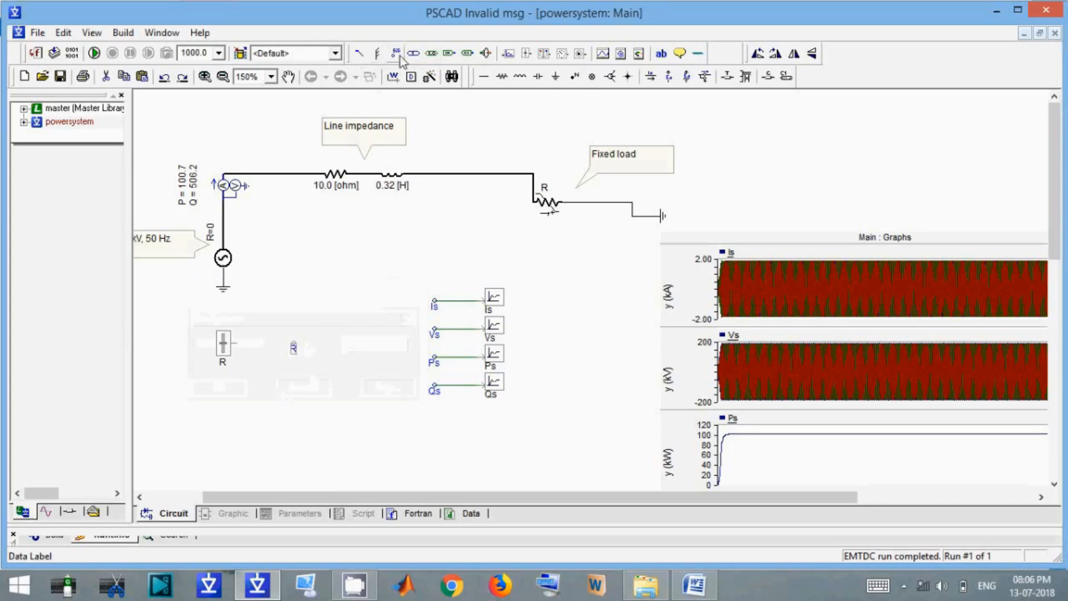
Wire the slider's output to the R data label
left_click(377, 53)
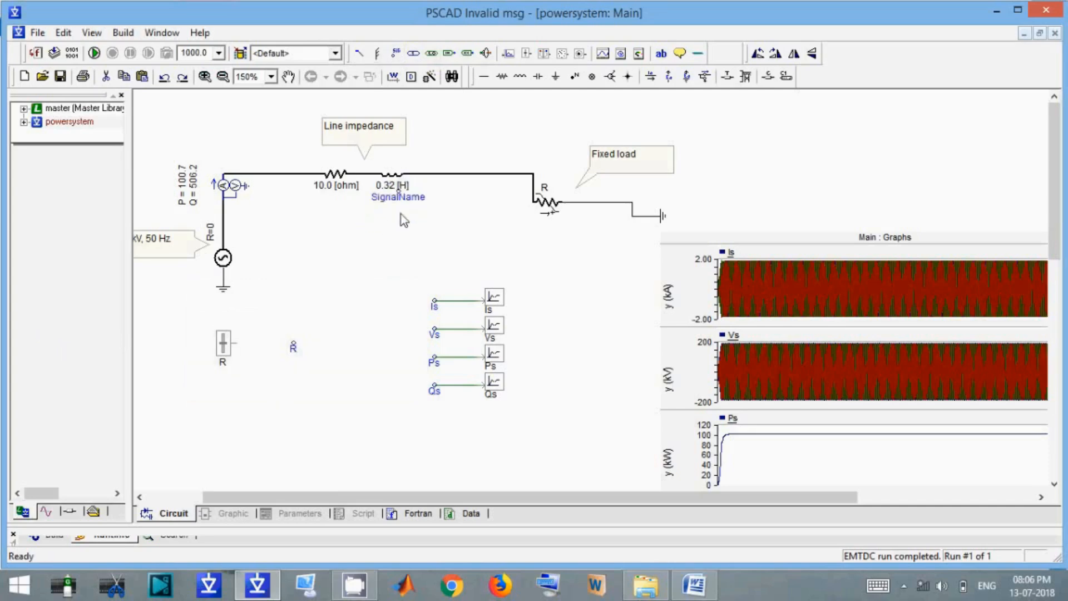
left_click(421, 262)
left_click(393, 76)
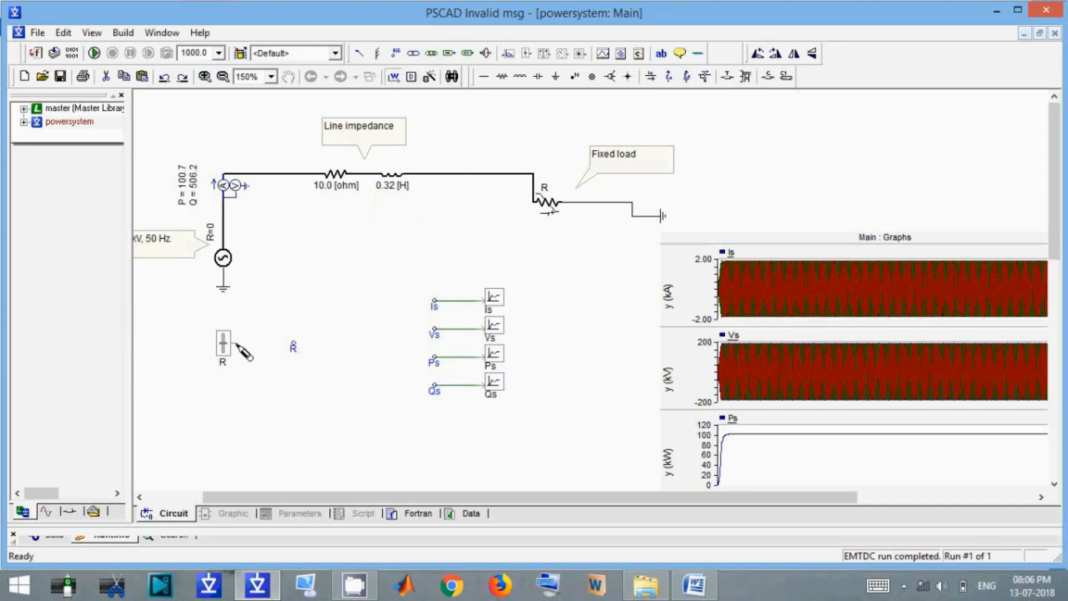
left_click(236, 343)
right_click(292, 341)
Add a control panel, enlarge it and place it between the R label and the output channels
left_click(638, 54)
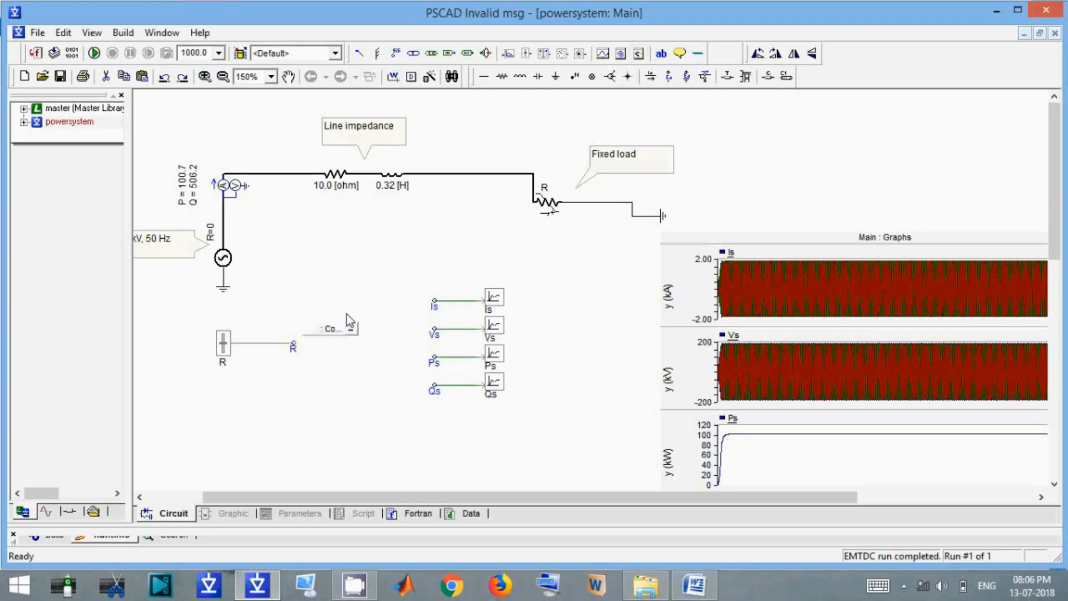
left_click(356, 268)
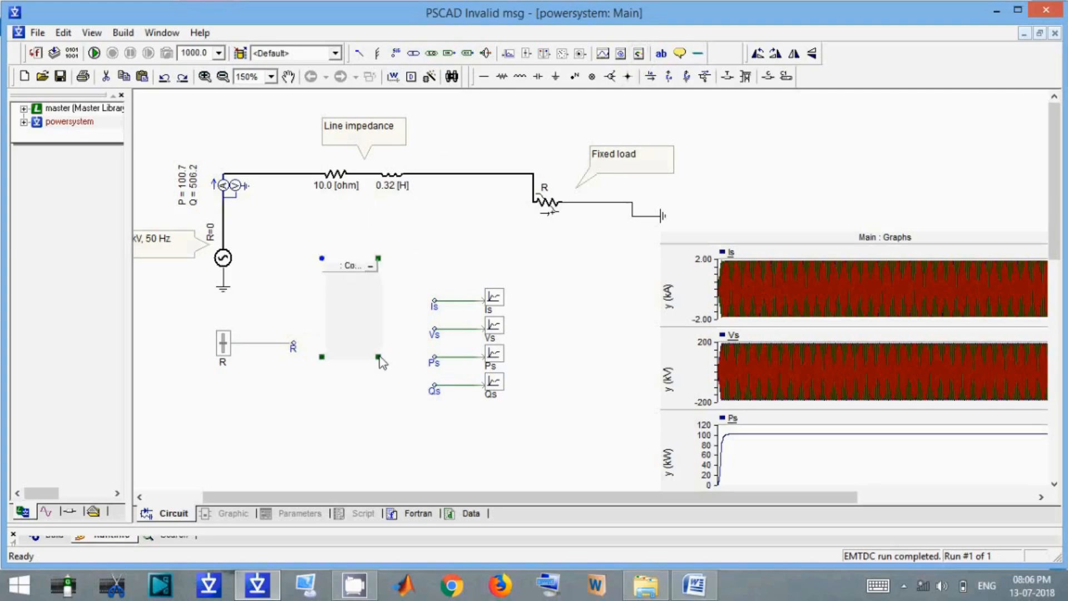
left_click_drag(383, 359, 422, 444)
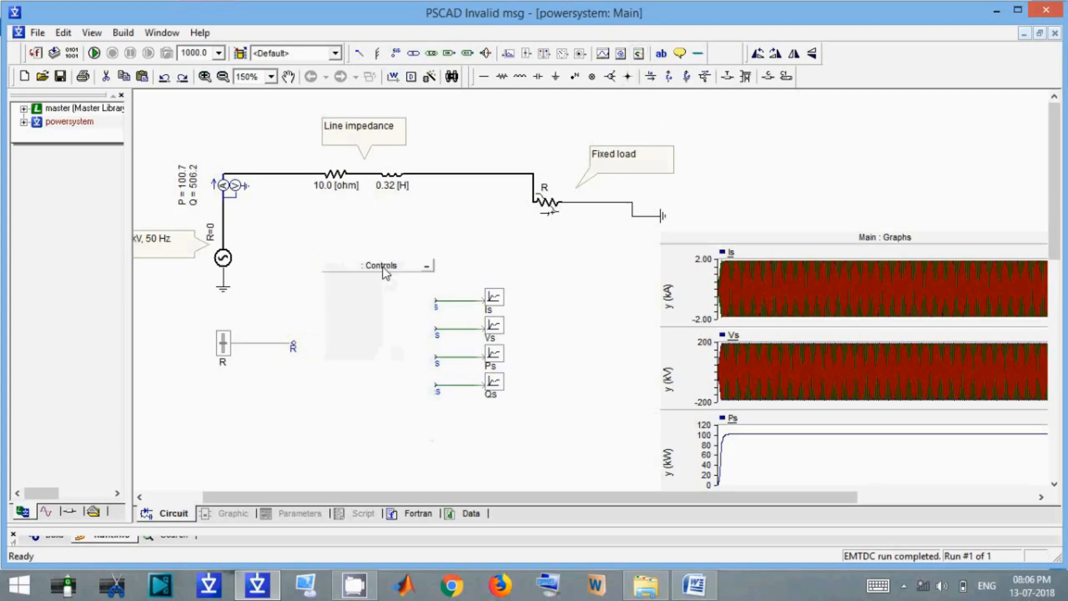
mouse_move(382, 268)
left_mouse_down()
mouse_move(360, 276)
mouse_move(368, 278)
left_mouse_up()
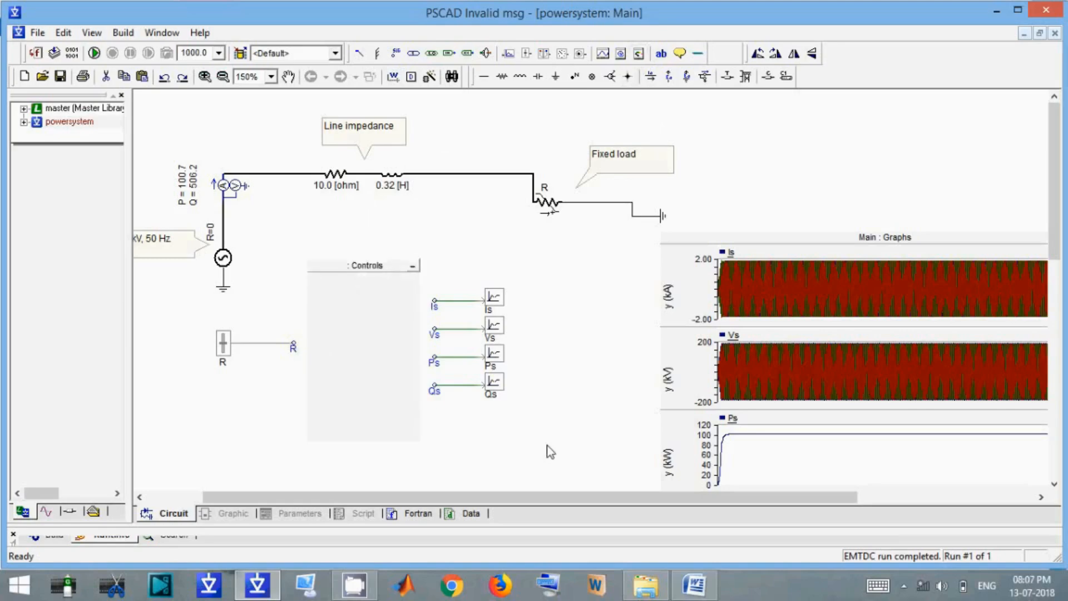
Add the R slider as a control in the control panel and set it to about 9.94
right_click(222, 342)
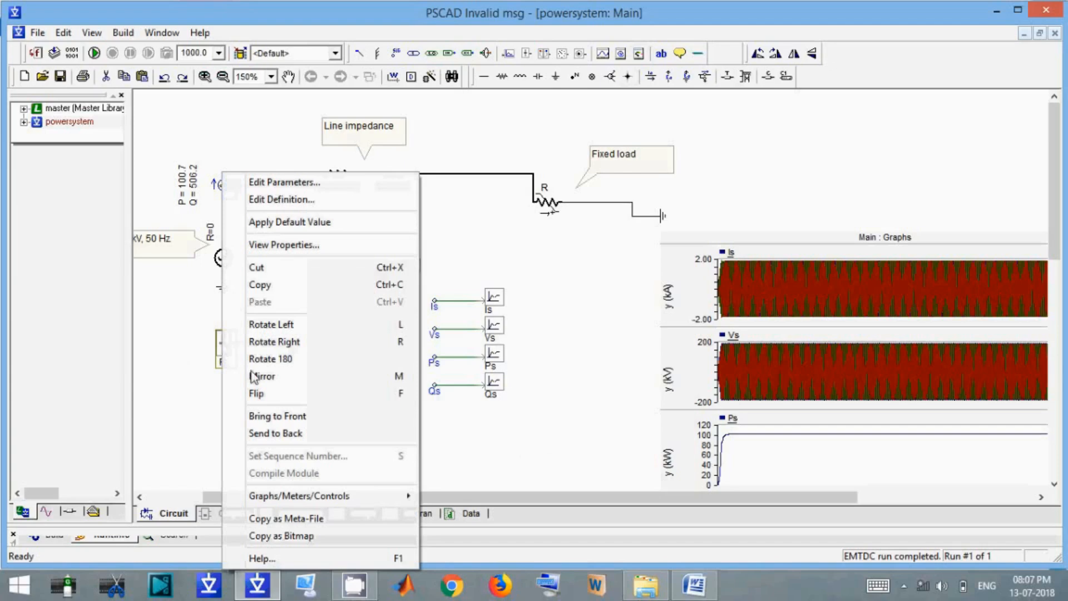
mouse_move(359, 499)
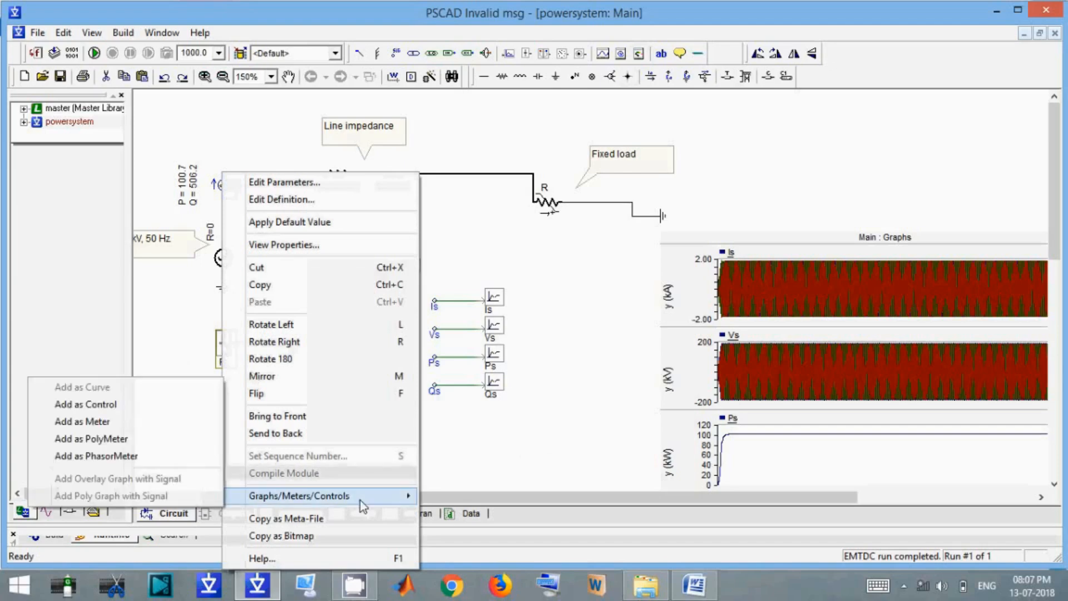
left_click(122, 408)
right_click(369, 305)
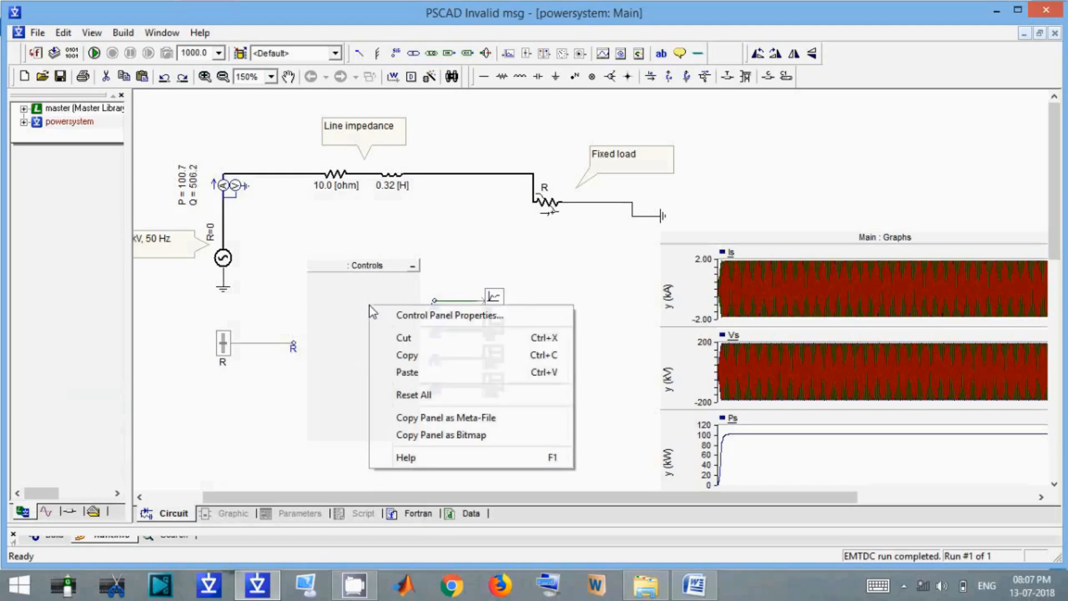
left_click(422, 371)
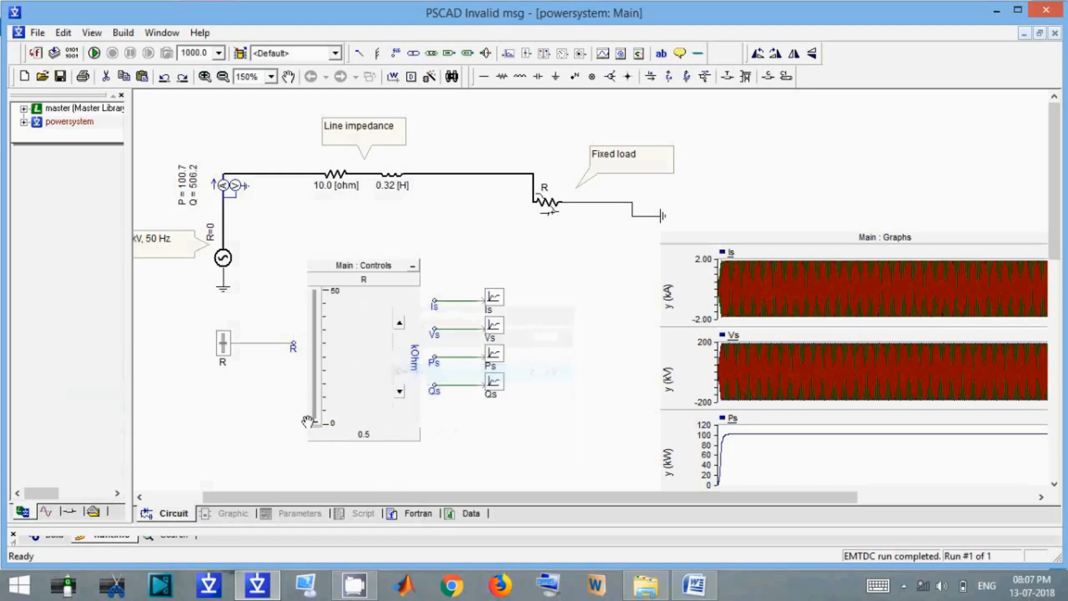
left_click_drag(312, 419, 321, 398)
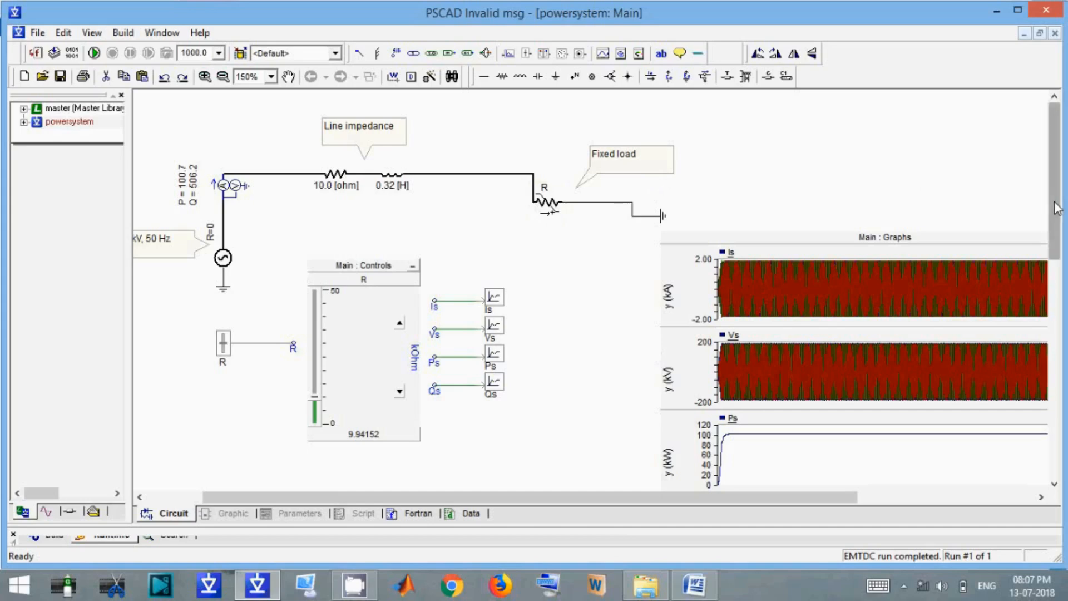
Change the load's sticky note text from Fixed load to Variable load
left_click_drag(1058, 208, 1060, 223)
double_click(624, 130)
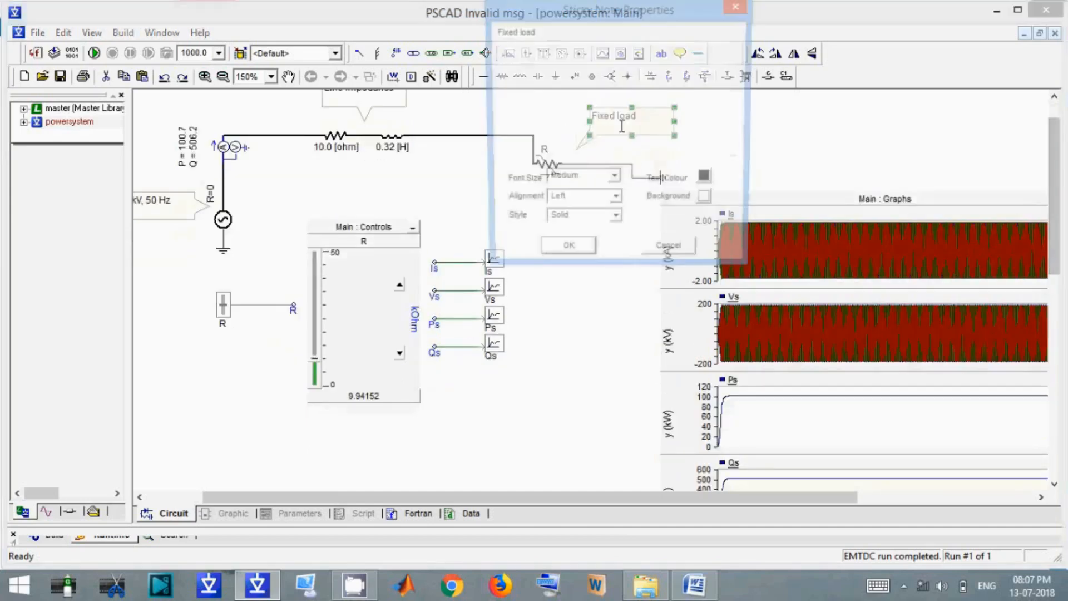
double_click(514, 32)
type("Varia")
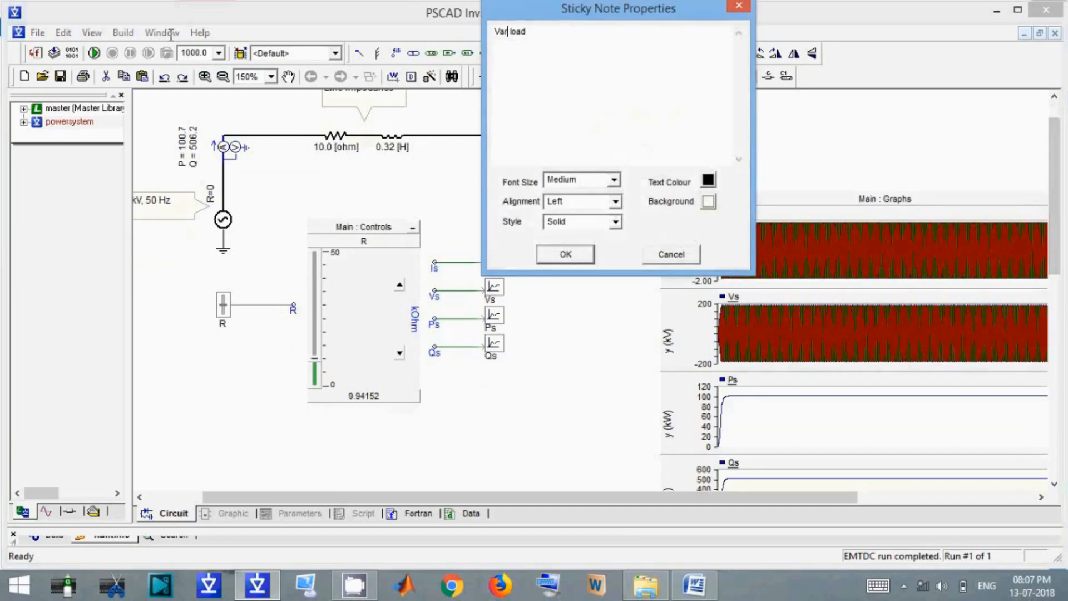
type("ble")
key("Return")
key("BackSpace")
left_click(580, 256)
Run the simulation with the current R setting, and raise the R slider to about 36.84
scroll(557, 248, "down", 1)
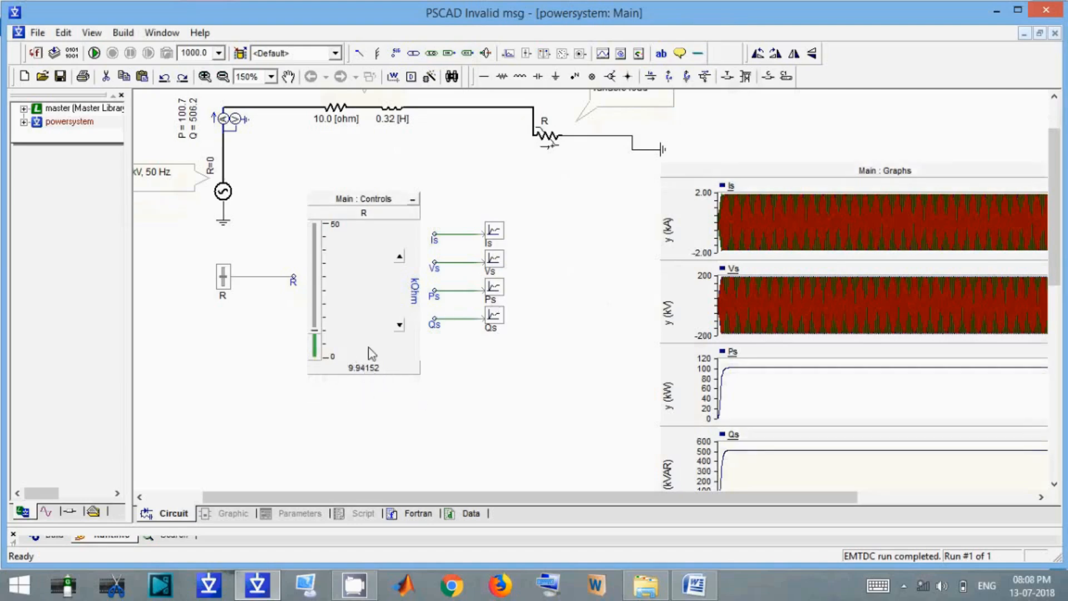
left_click(94, 52)
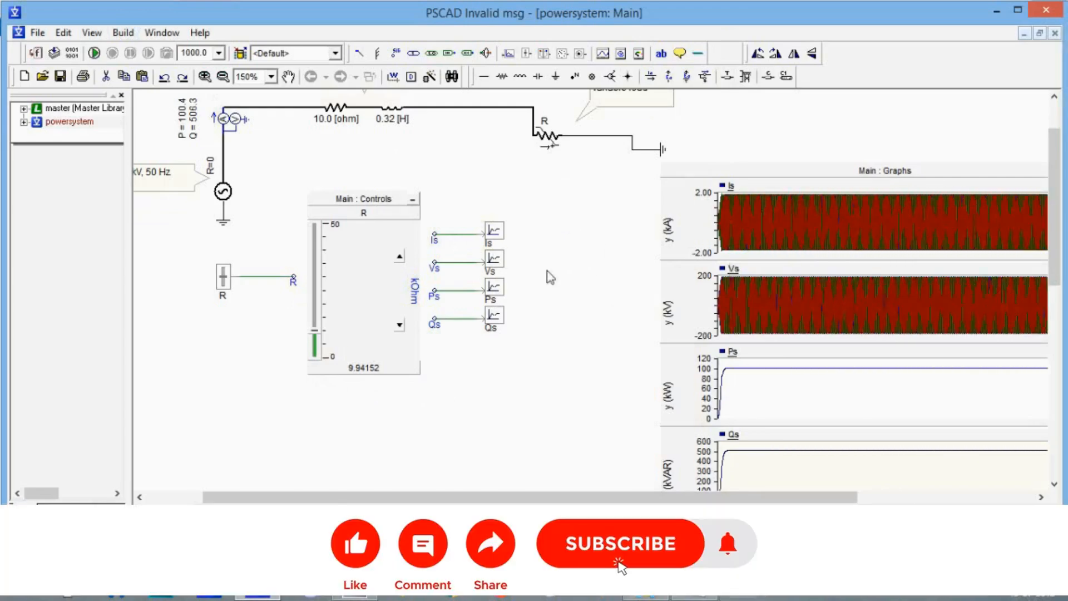
left_click_drag(315, 329, 317, 260)
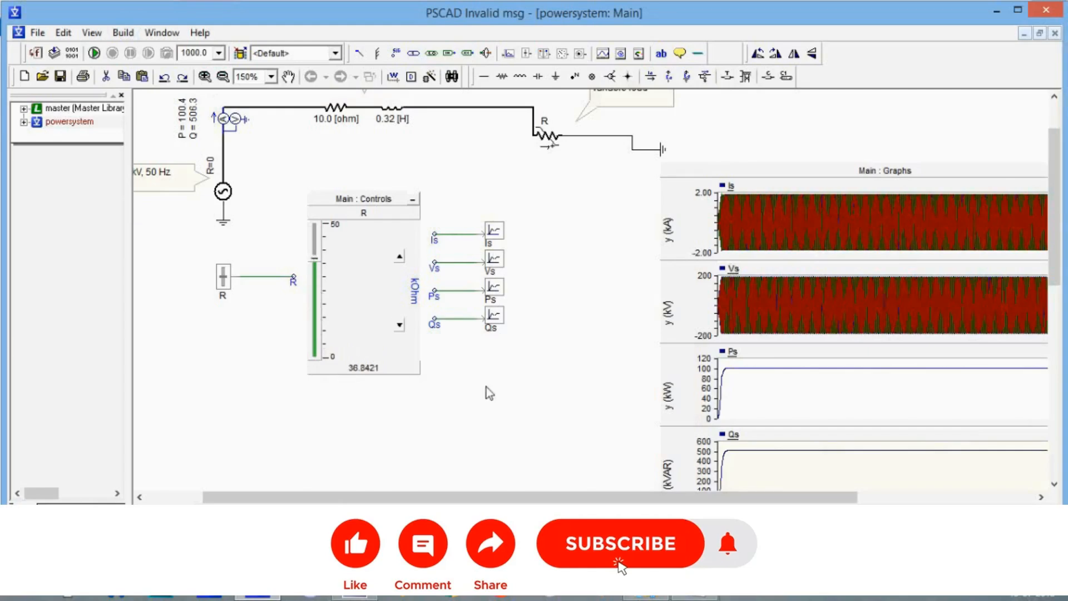
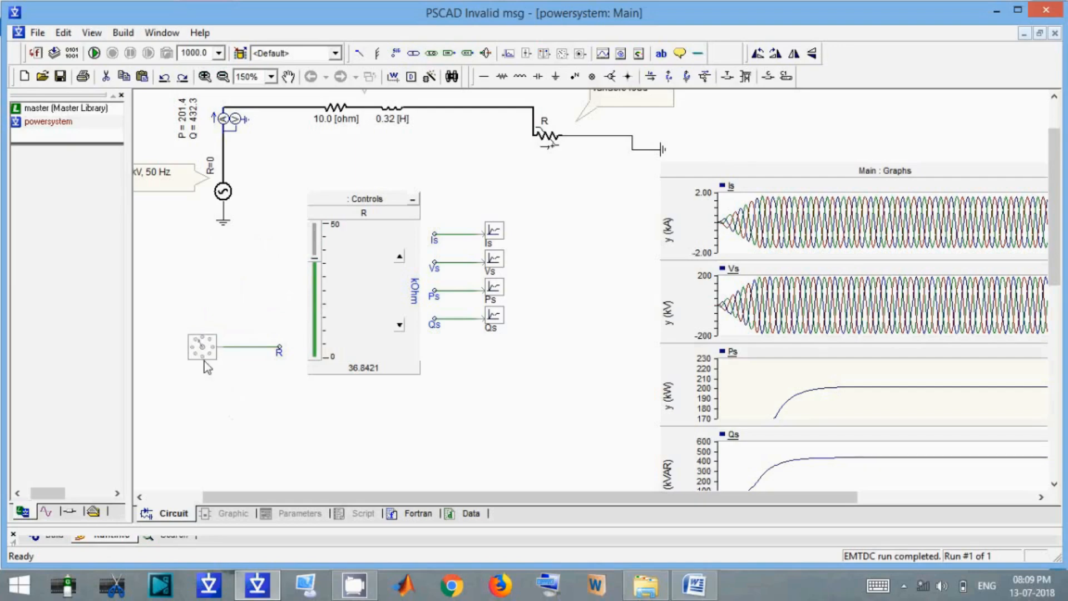
Title the rotary switch R and set its number of dial positions to 5
double_click(198, 341)
double_click(273, 209)
type("R")
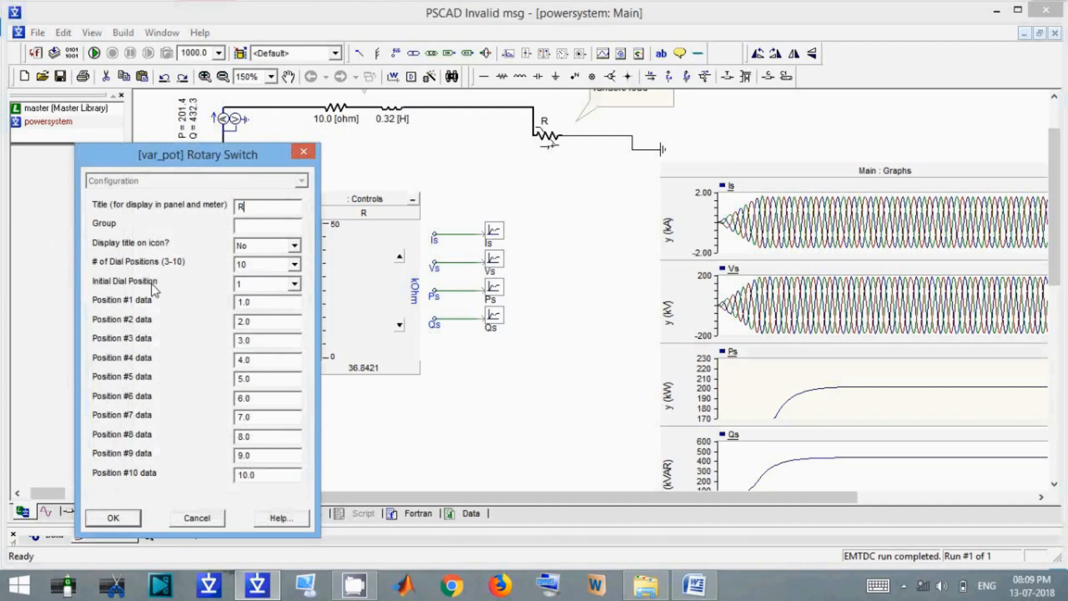
left_click(283, 270)
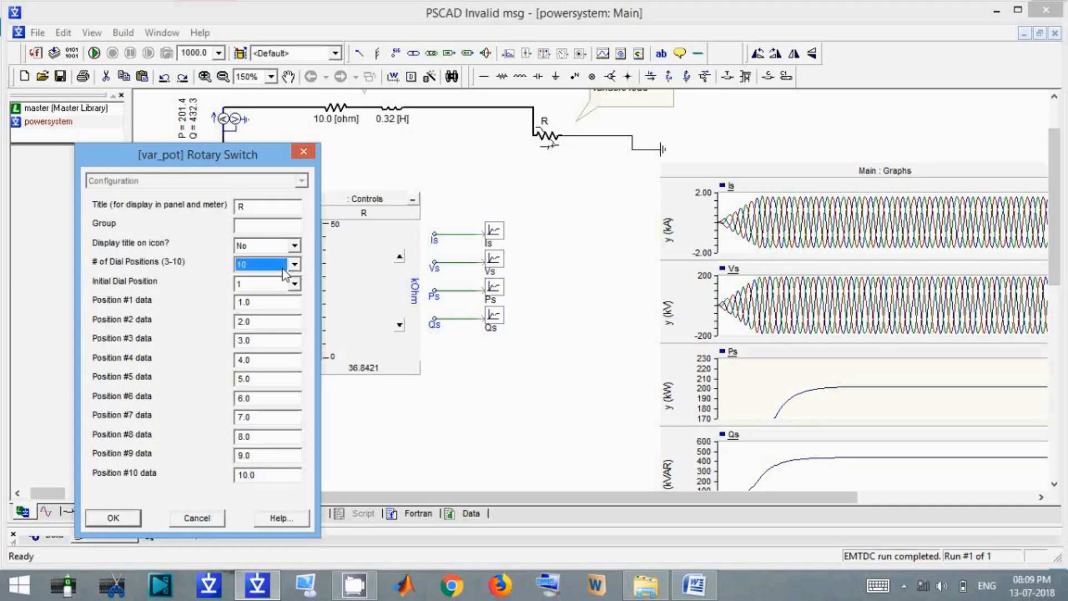
left_click_drag(295, 305, 291, 295)
left_click(239, 301)
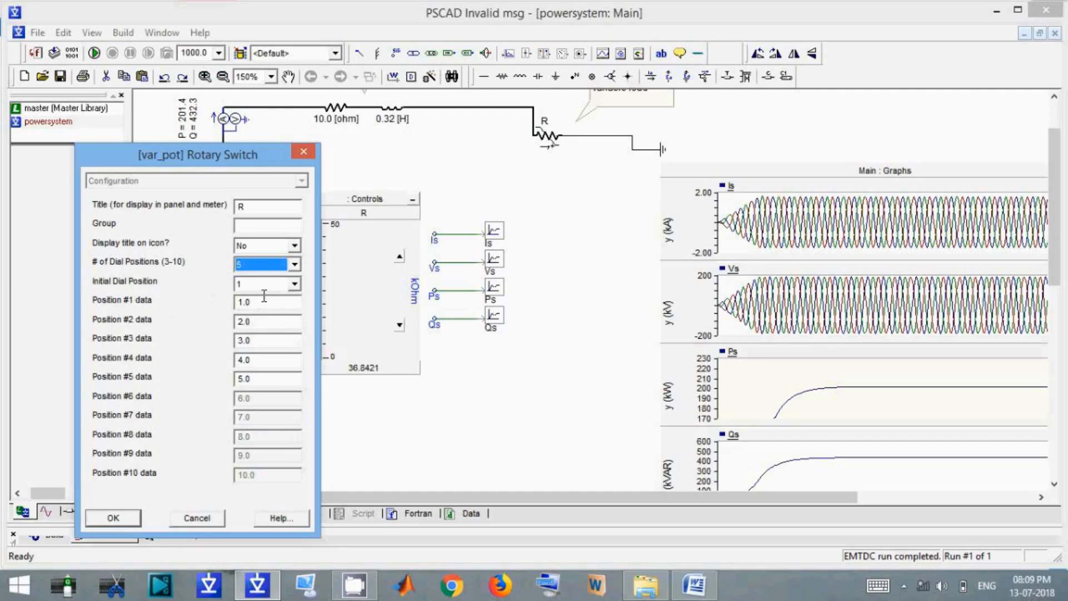
Set the rotary switch's position data 1 to 5 to 5, 10, 20, 50 and 100 and accept the parameters
left_click_drag(277, 302, 217, 301)
type("5")
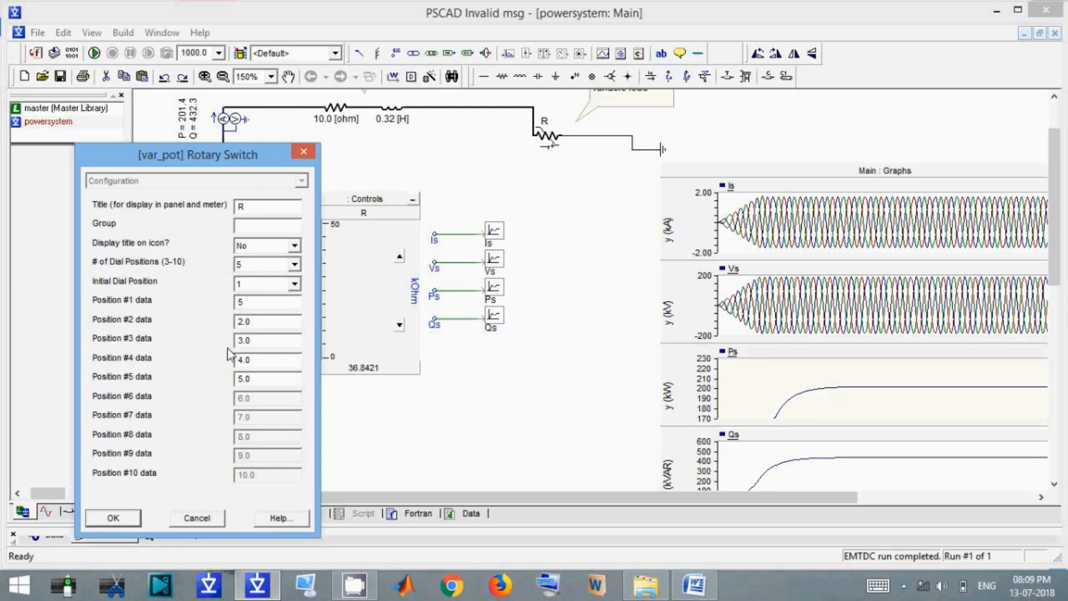
left_click(254, 319)
left_click_drag(254, 318, 45, 313)
type("10")
left_click_drag(263, 341, 45, 309)
type("20")
key("Tab")
type("5")
key("Tab")
type("10")
key("Return")
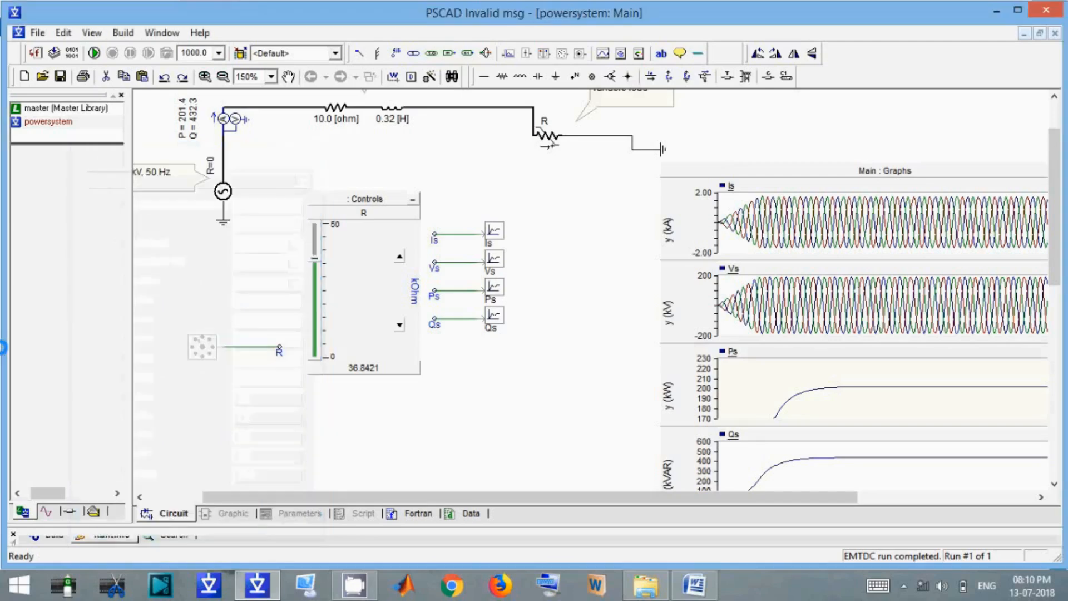
Replace the slider's control panel with a new empty one, enlarged between the R label and the output channels
left_click(366, 213)
key("Delete")
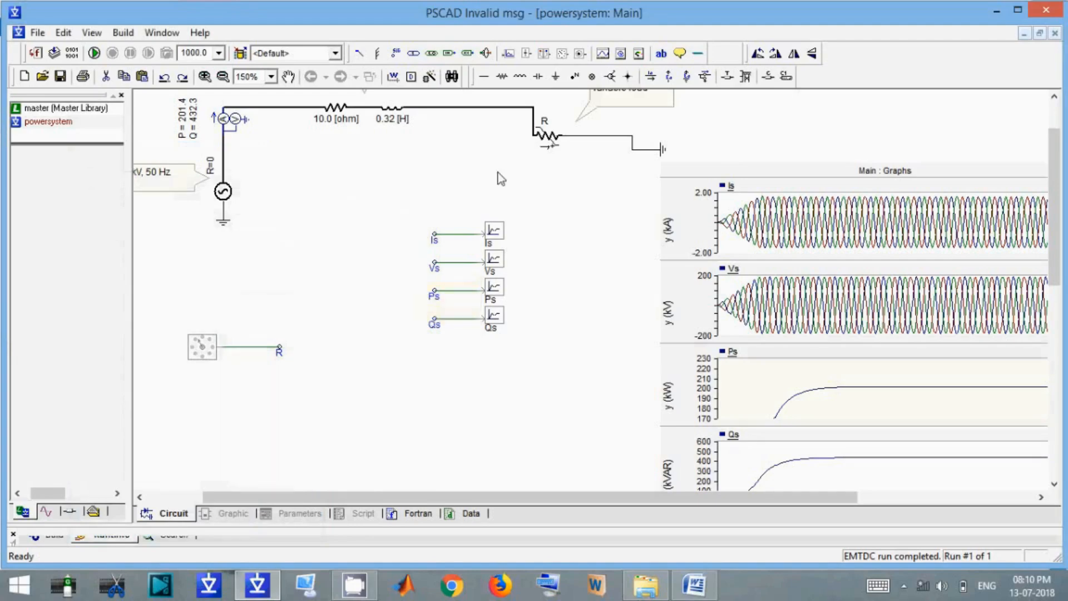
left_click(347, 282)
left_click_drag(349, 321, 421, 426)
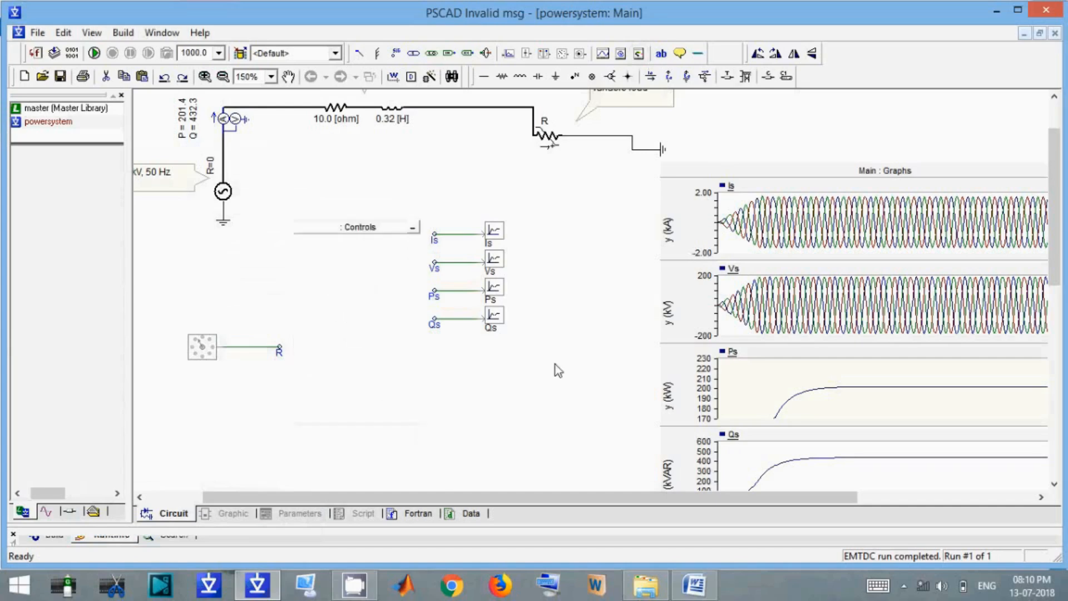
Add the R rotary switch as a control in the new control panel
right_click(206, 346)
mouse_move(285, 490)
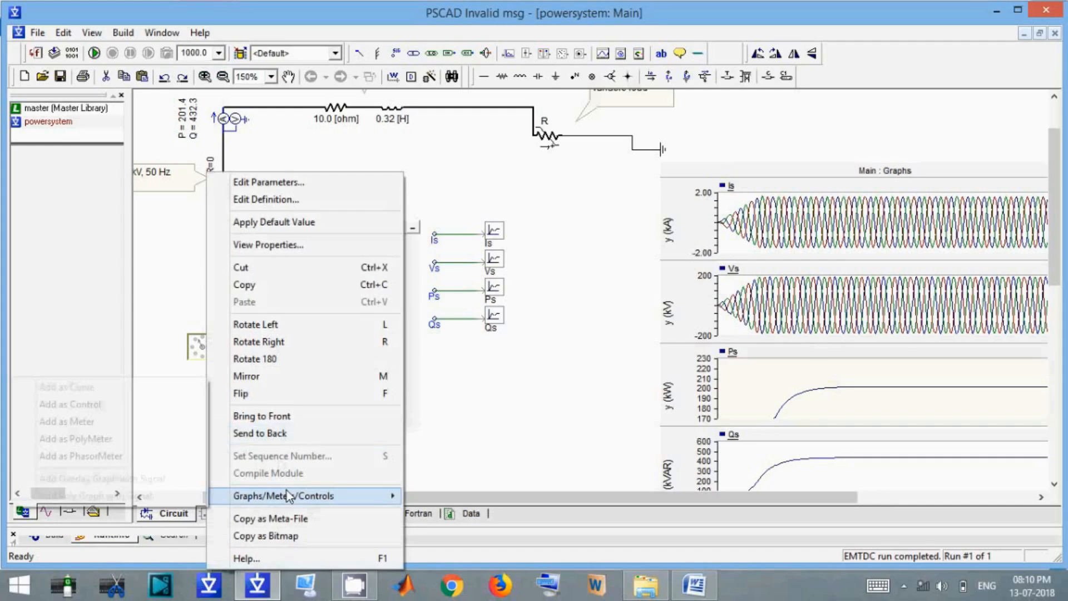
left_click(89, 410)
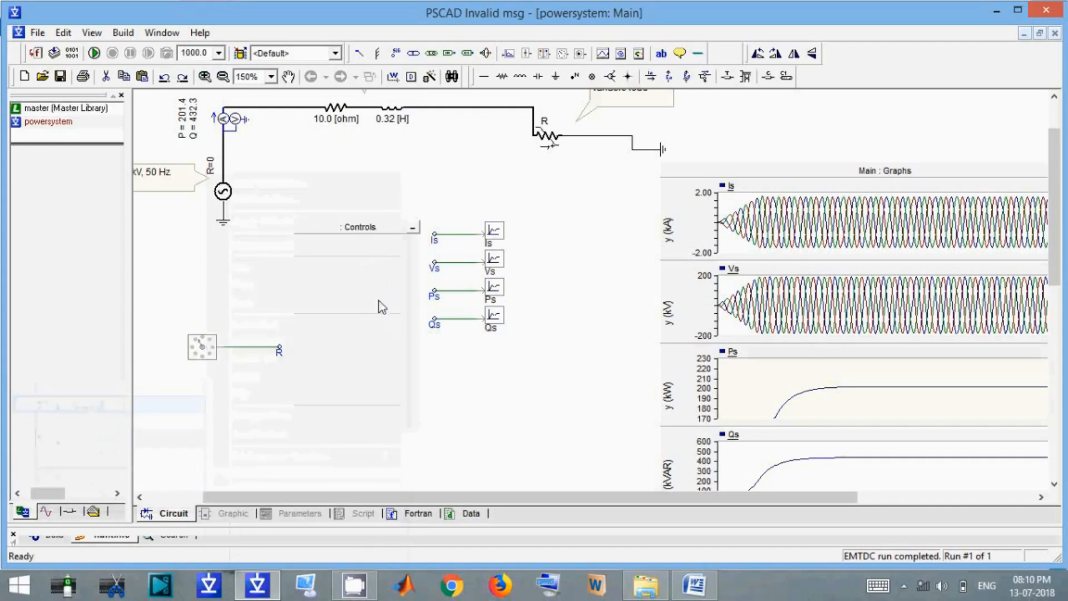
right_click(355, 273)
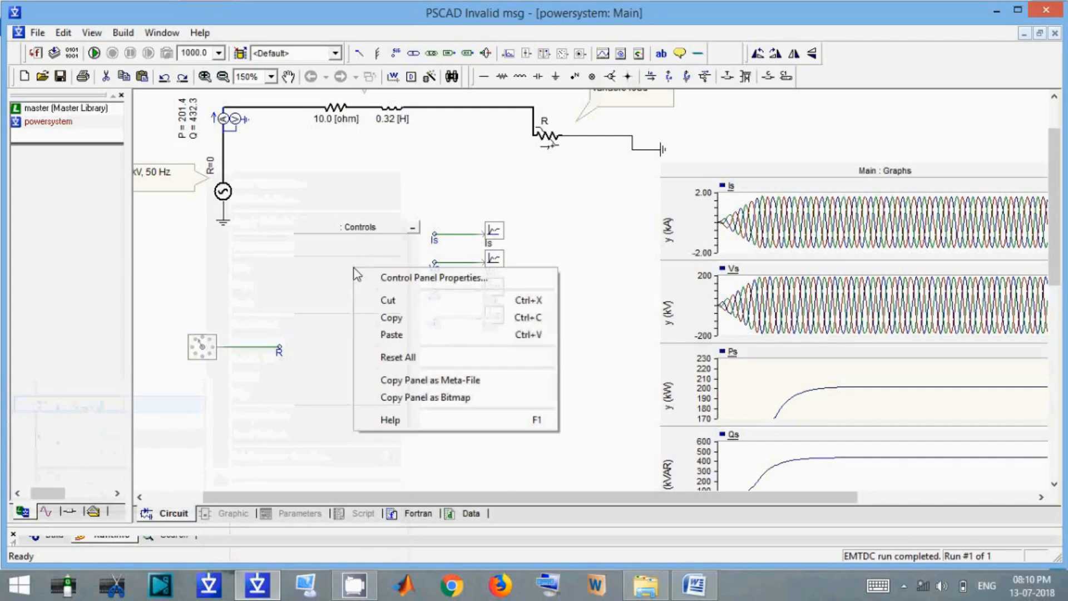
left_click(424, 337)
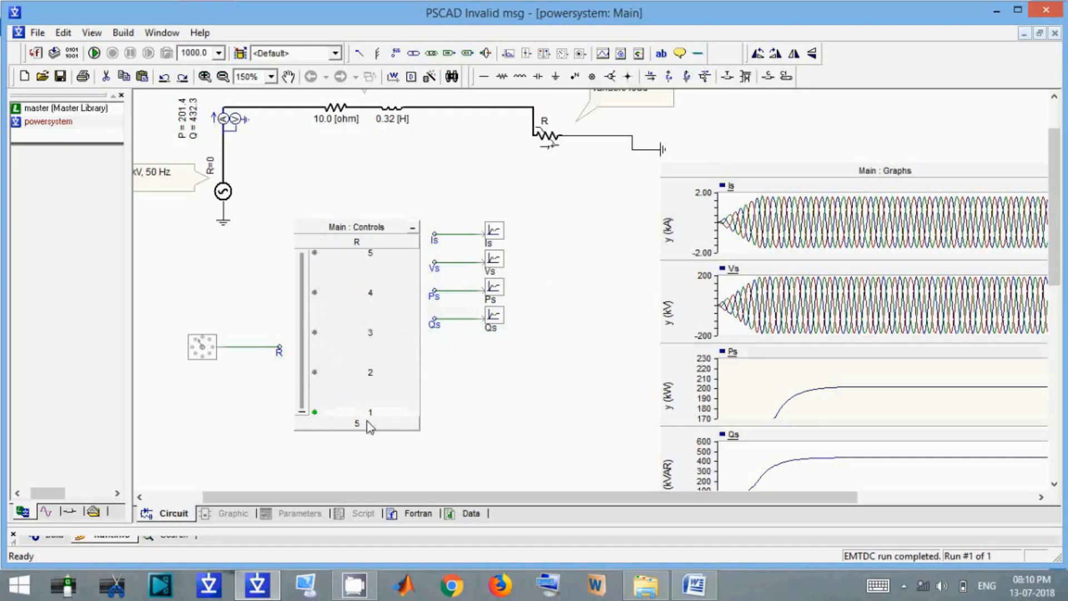
Run the simulation with the R rotary switch at position 1 and again at position 2
mouse_move(360, 428)
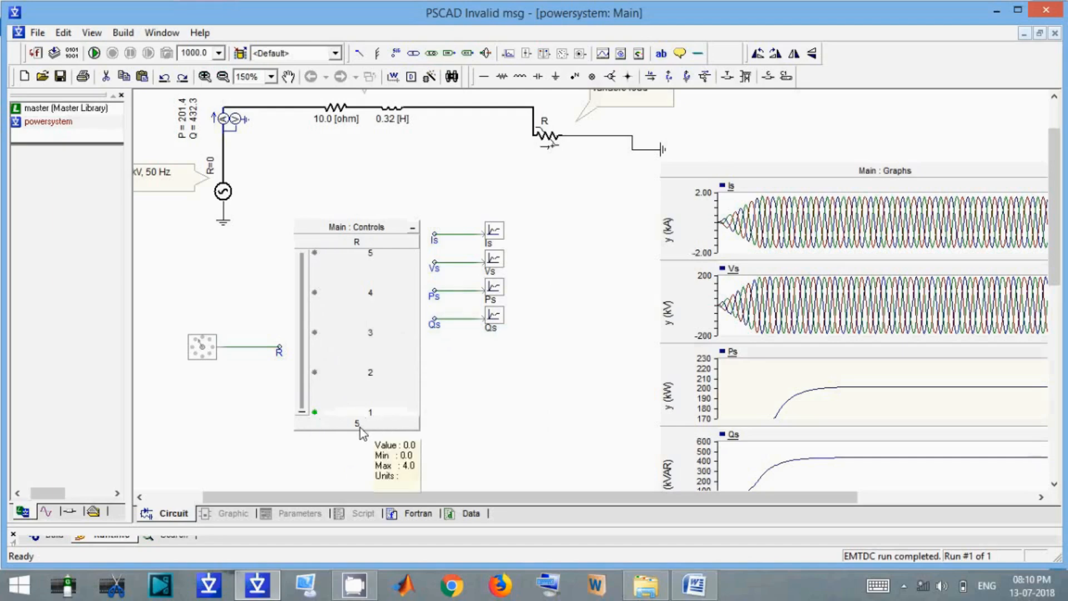
left_click(95, 54)
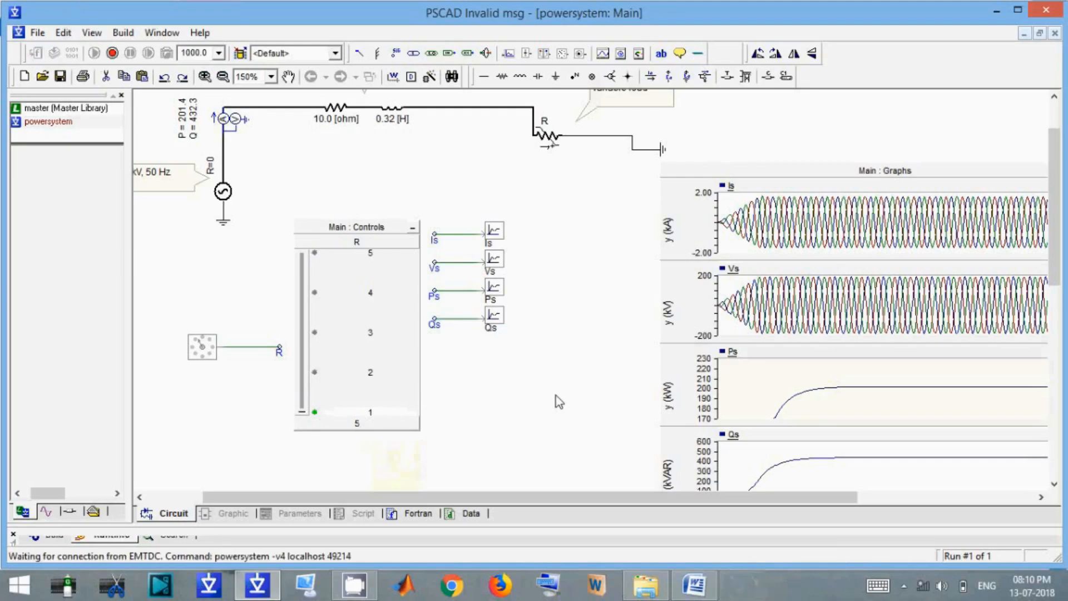
mouse_move(817, 387)
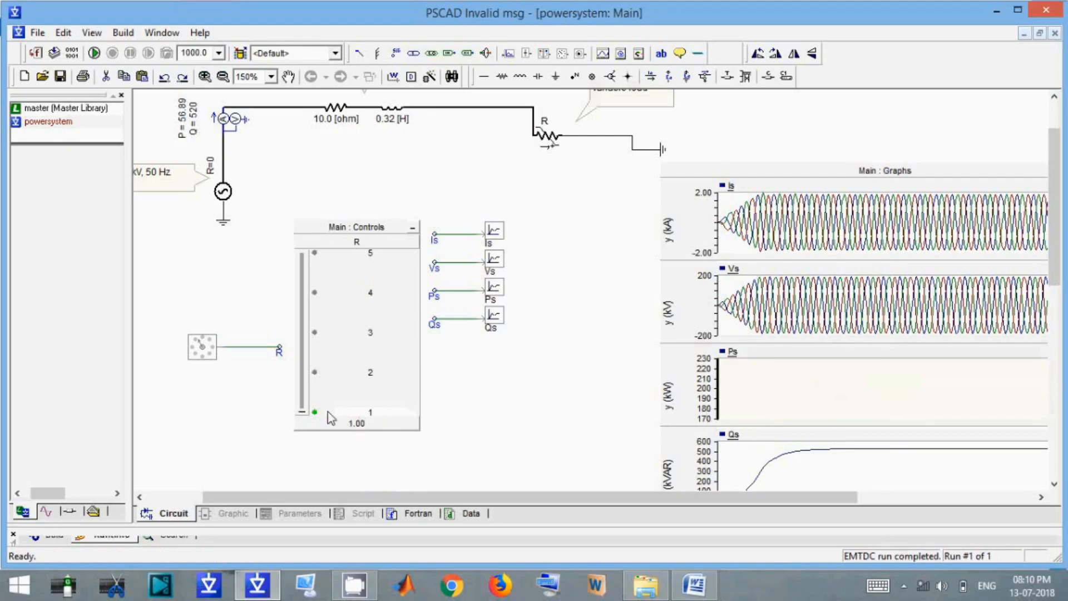
left_click(301, 407)
left_click(301, 407)
left_click_drag(301, 412, 301, 371)
left_click(94, 54)
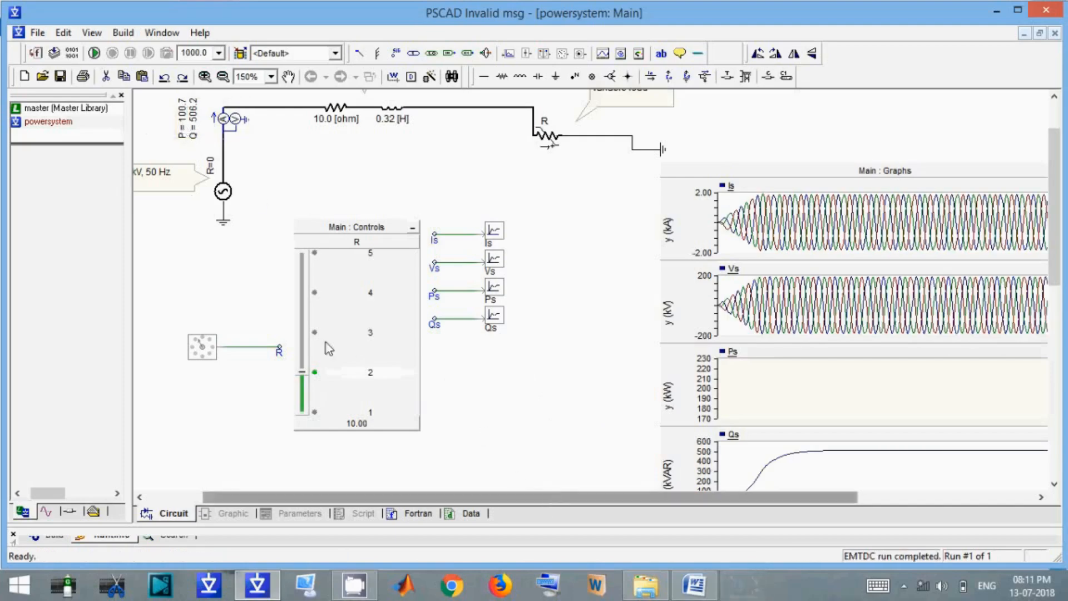
Run the simulation with the R rotary switch at positions 3, 4 and 5 in turn
left_click(304, 334)
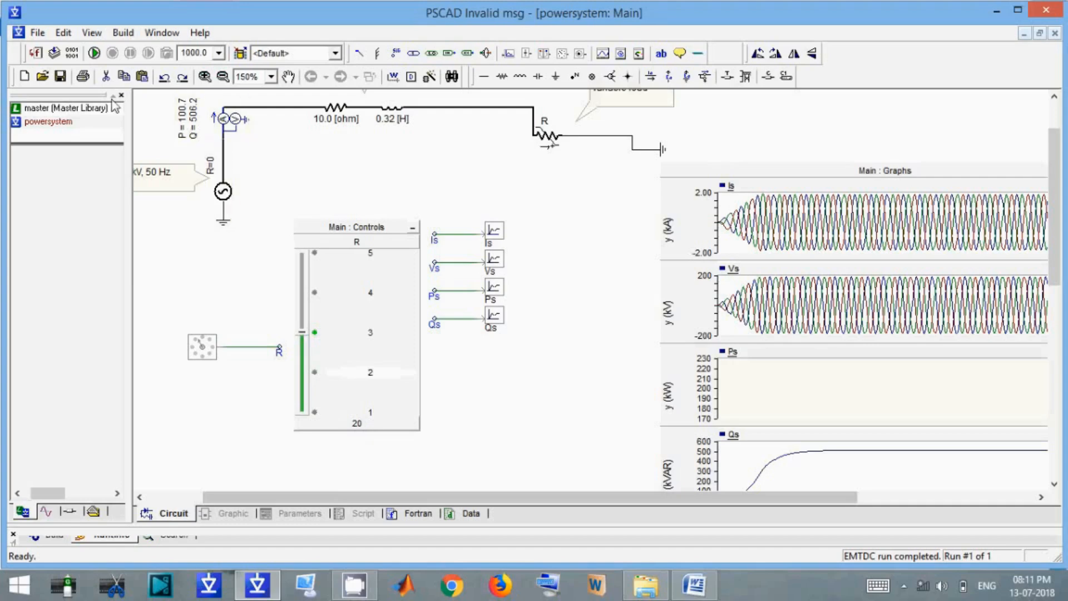
left_click(94, 53)
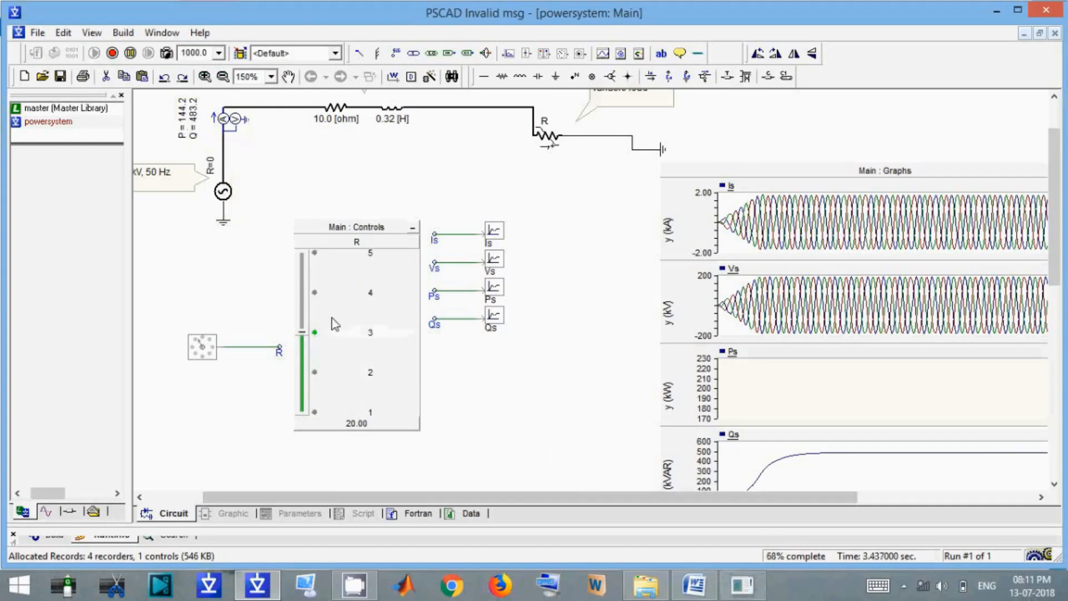
left_click(306, 295)
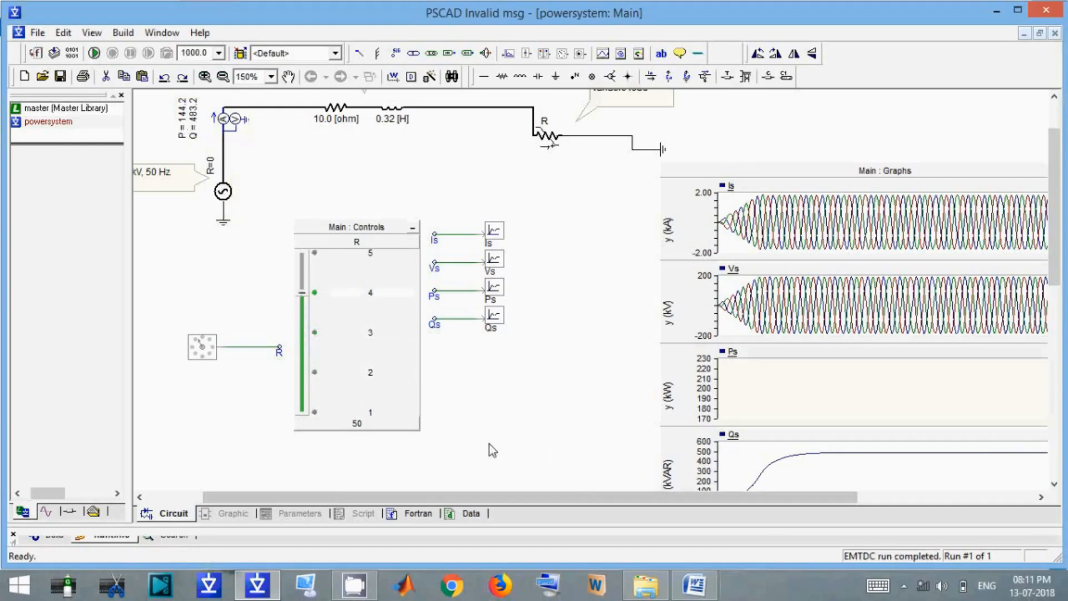
left_click(94, 53)
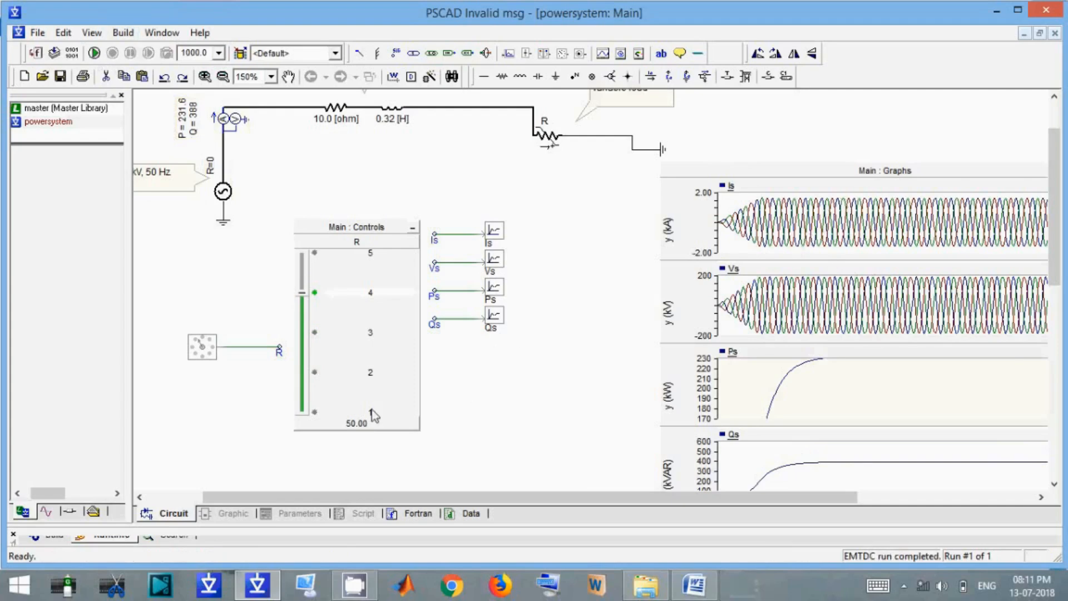
left_click(329, 254)
left_click(95, 54)
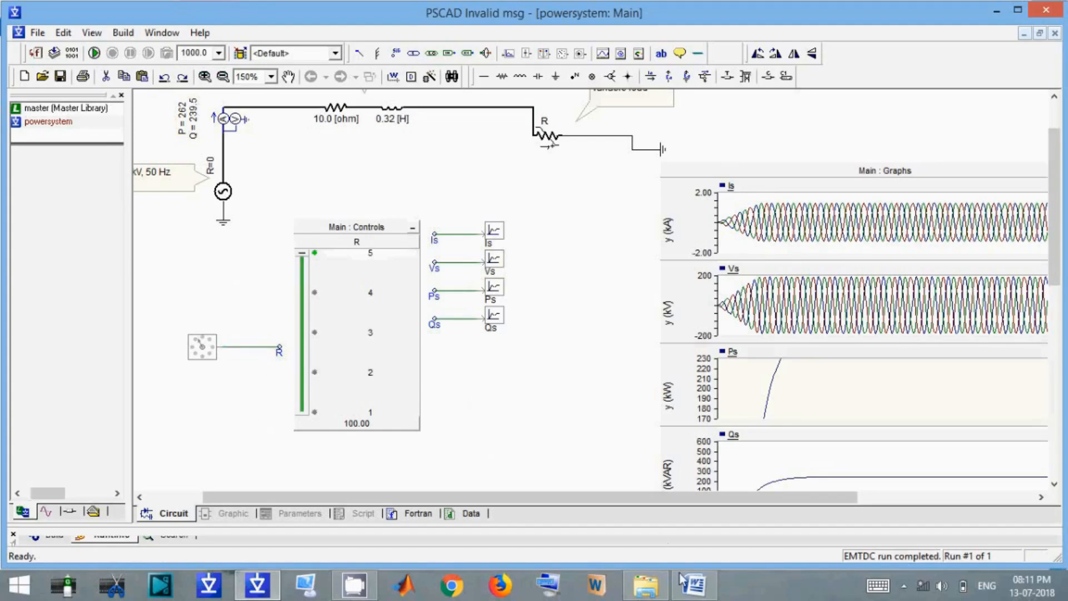
Switch to the Word tutorial outline to check the meter topic in item d, and return to PSCAD
left_click(695, 584)
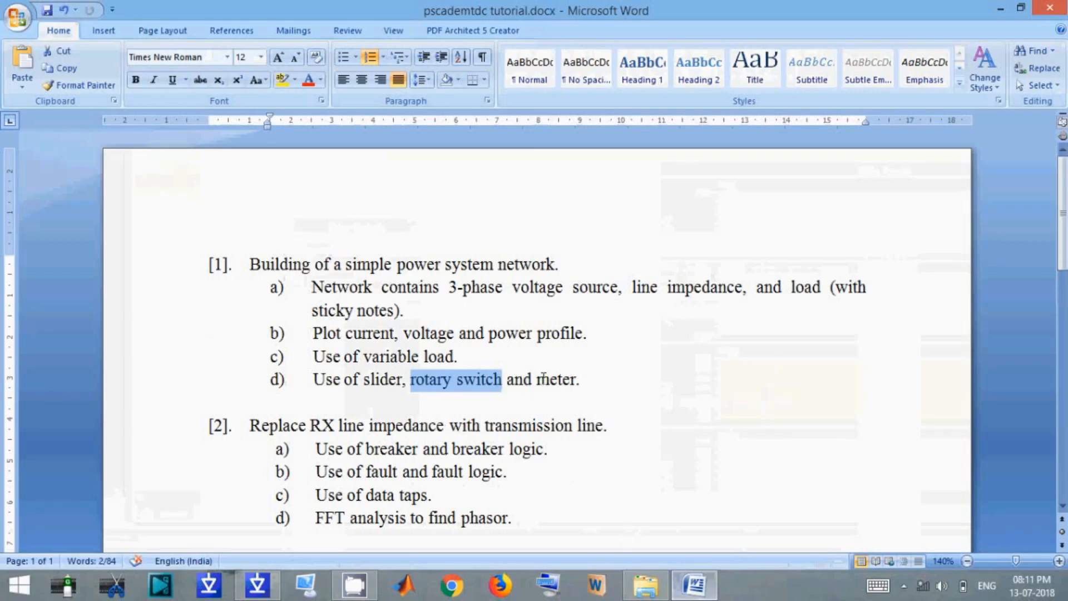
left_click_drag(578, 380, 547, 379)
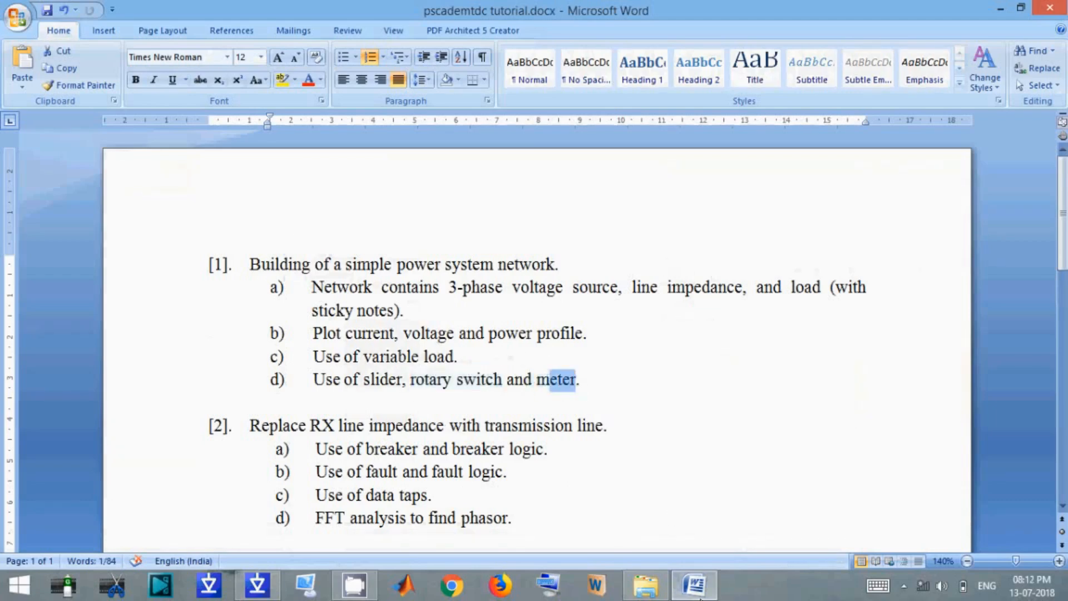
left_click(694, 584)
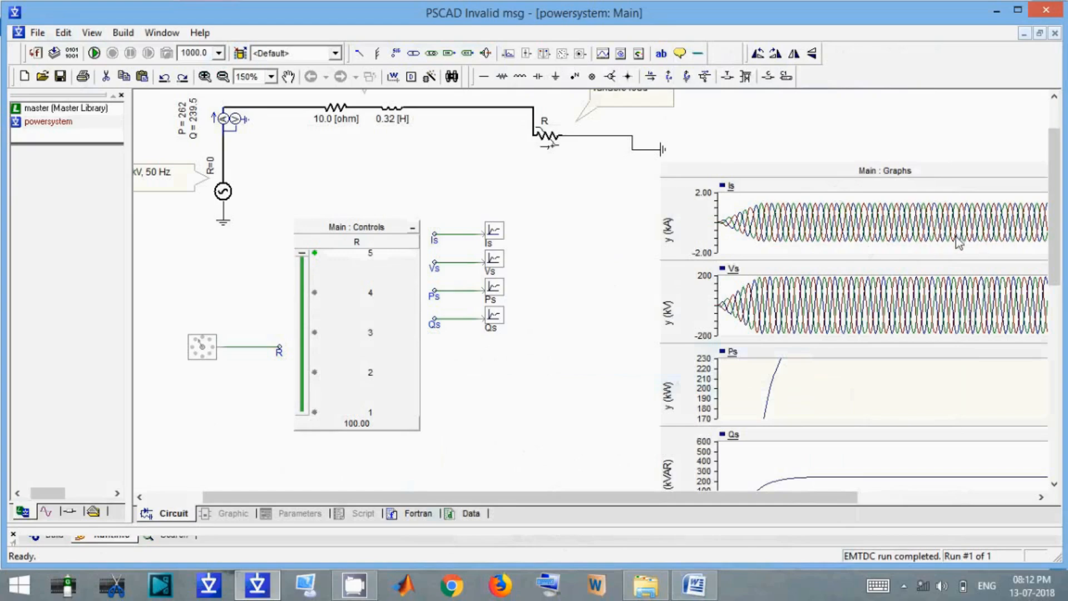
Place a small control panel between the output channels and the graphs and add the Is signal to it as a meter
left_click(641, 99)
left_click_drag(590, 170, 589, 233)
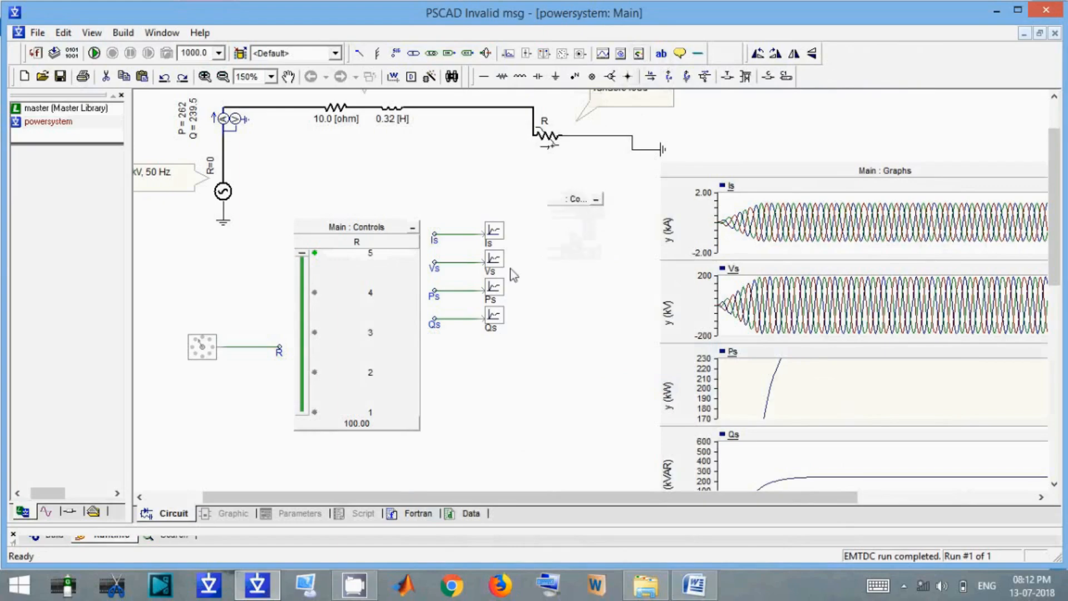
right_click(493, 233)
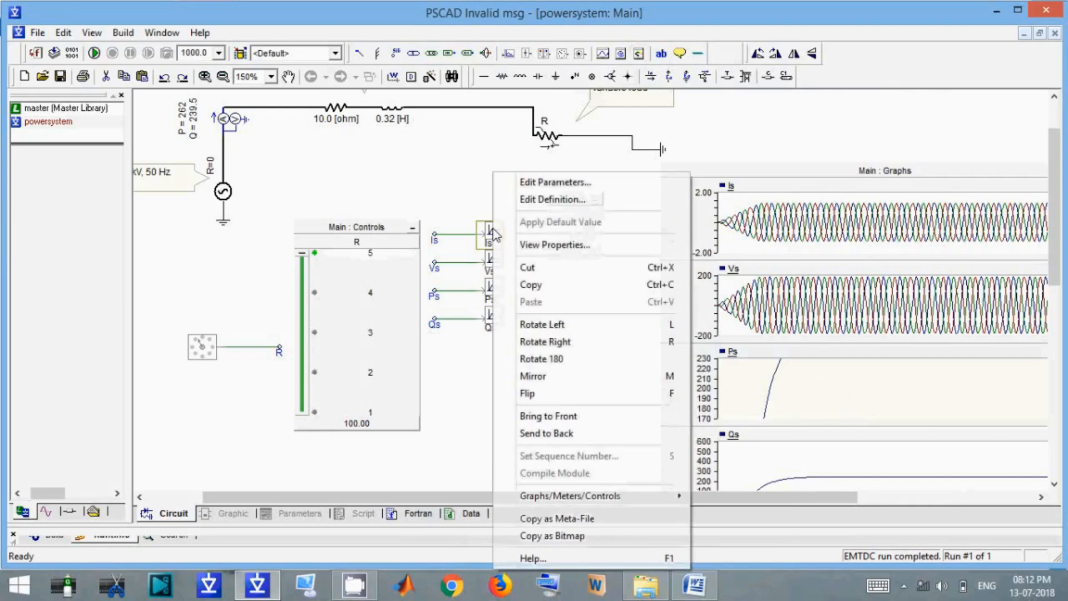
mouse_move(598, 496)
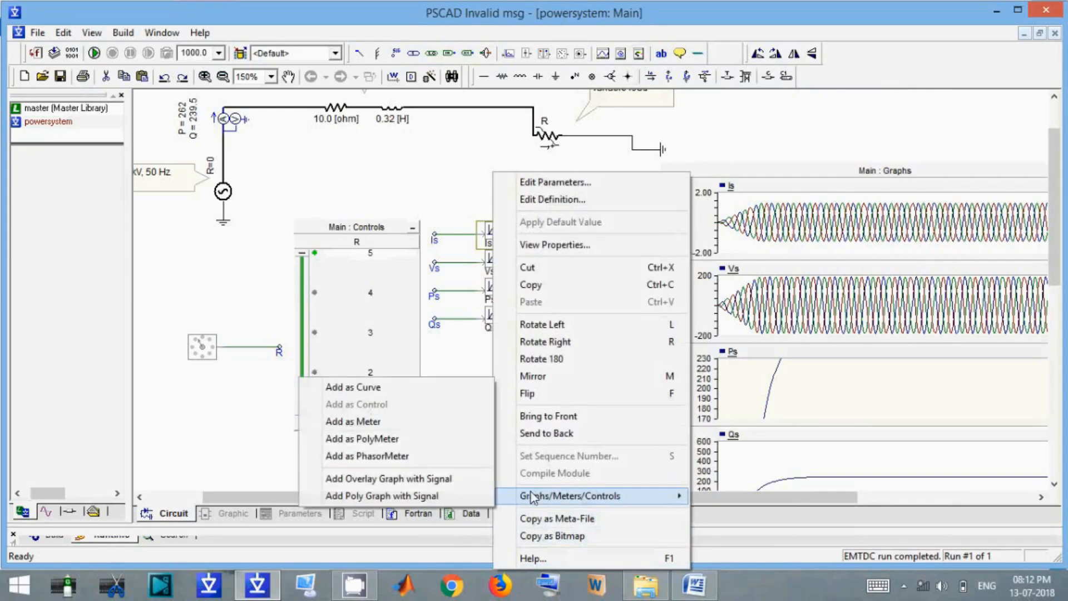
left_click(388, 426)
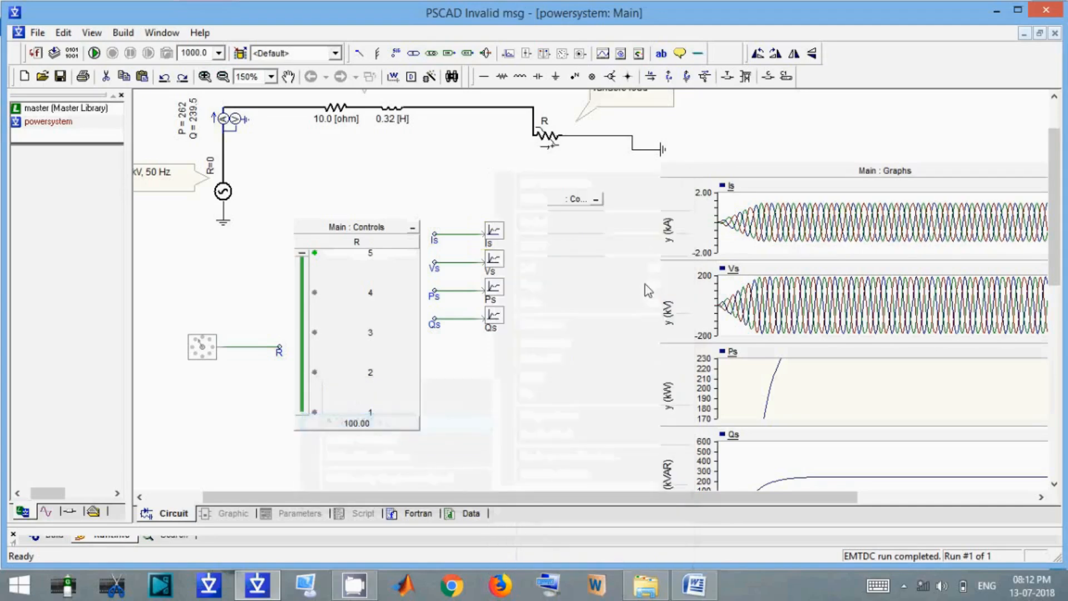
right_click(582, 230)
left_click(617, 293)
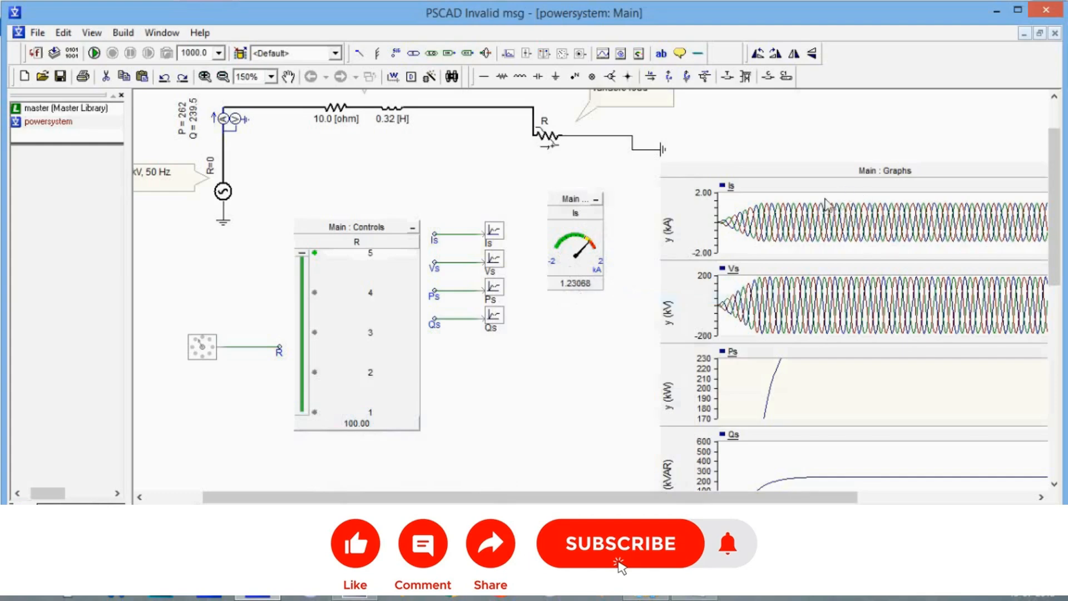
Zoom in on the positive peaks of the Is waveform in its graph
left_click_drag(812, 198, 996, 220)
left_click_drag(729, 203, 992, 240)
left_click_drag(1000, 243, 999, 243)
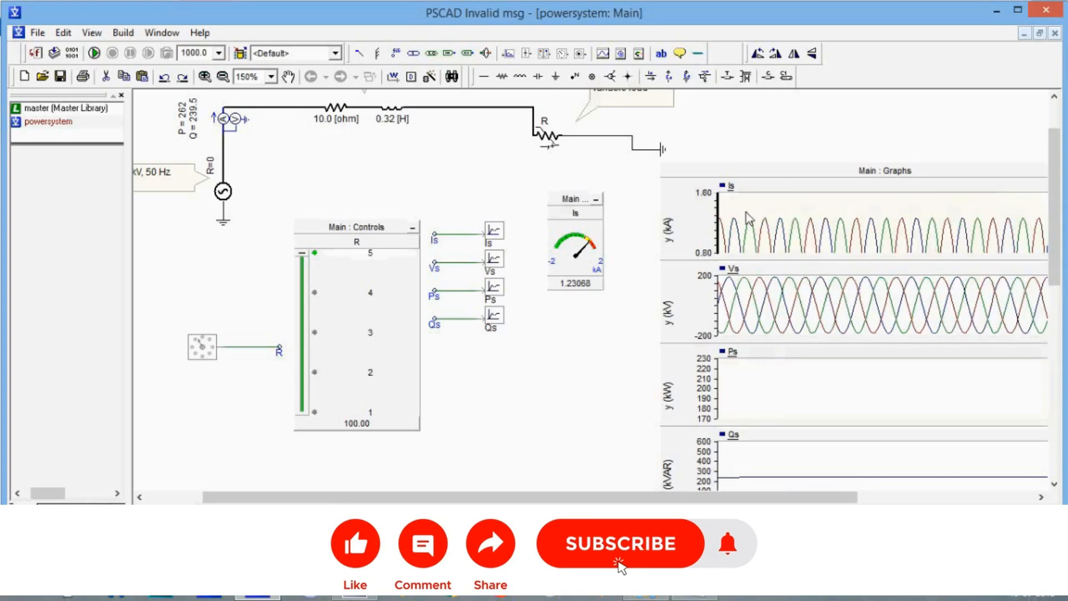
Place a second control panel directly below the Is meter and add the Ps signal to it as a meter
left_click_drag(762, 233, 1034, 234)
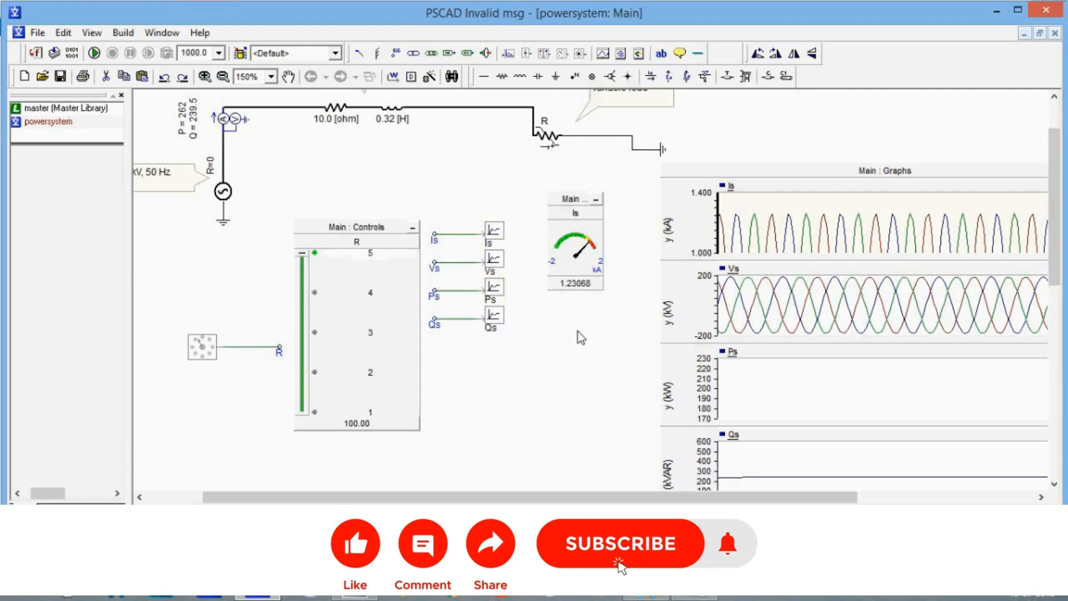
left_click(641, 58)
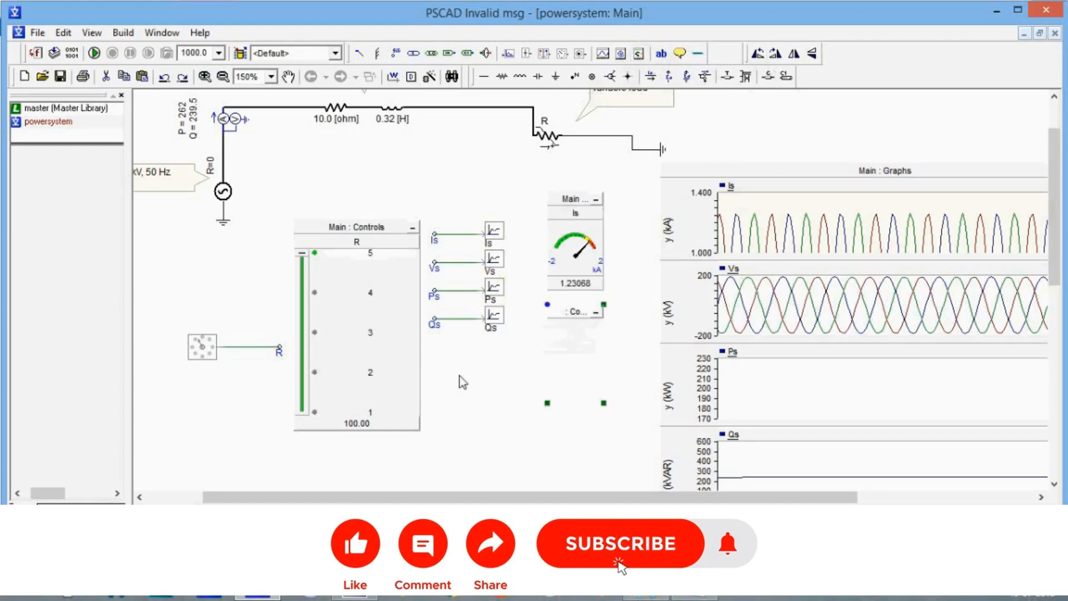
right_click(499, 290)
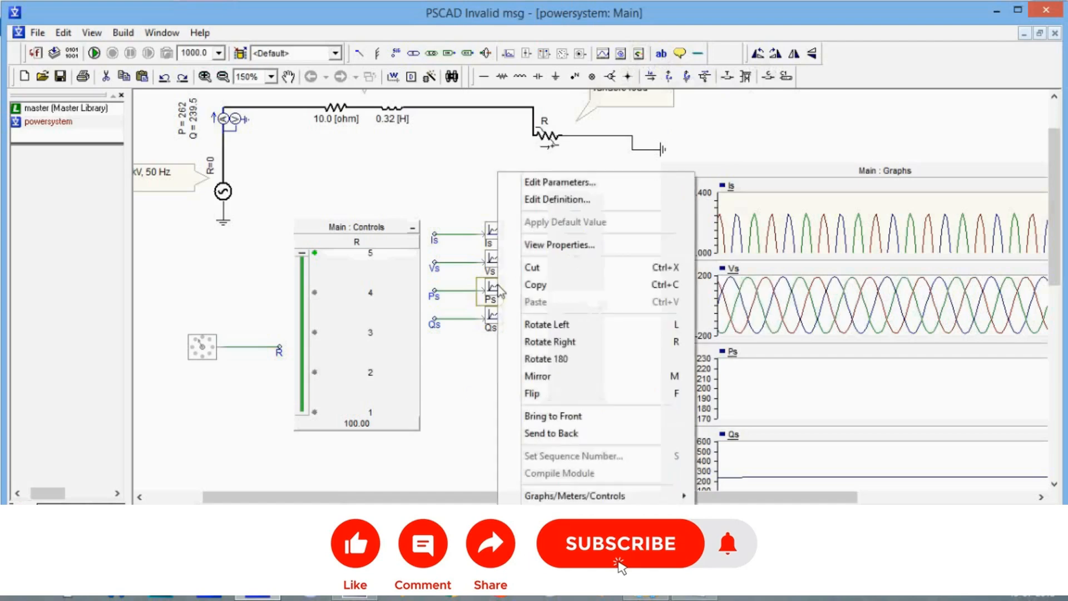
mouse_move(594, 499)
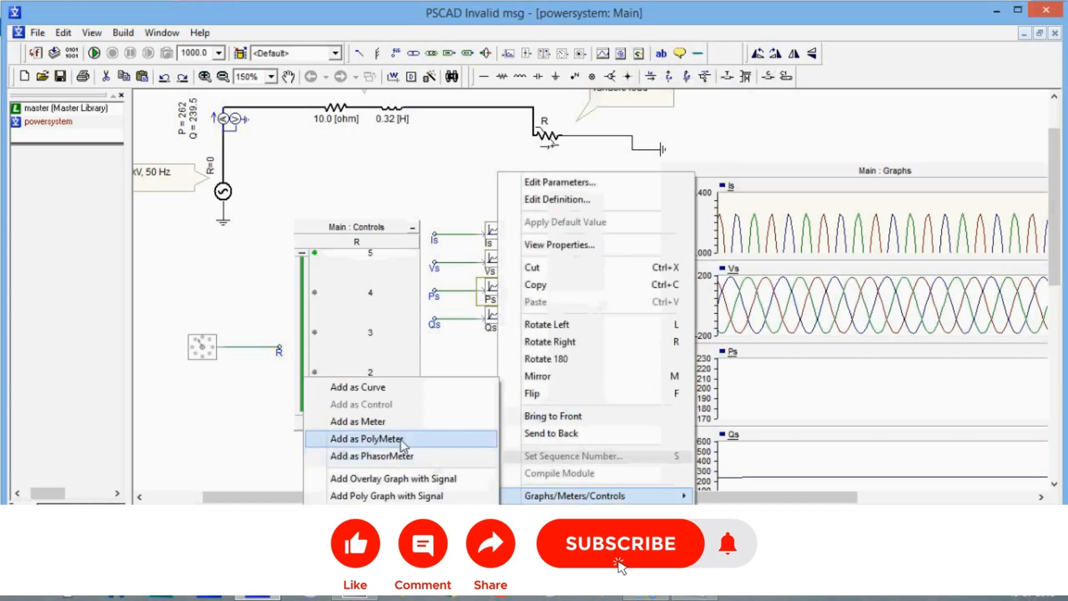
left_click(392, 423)
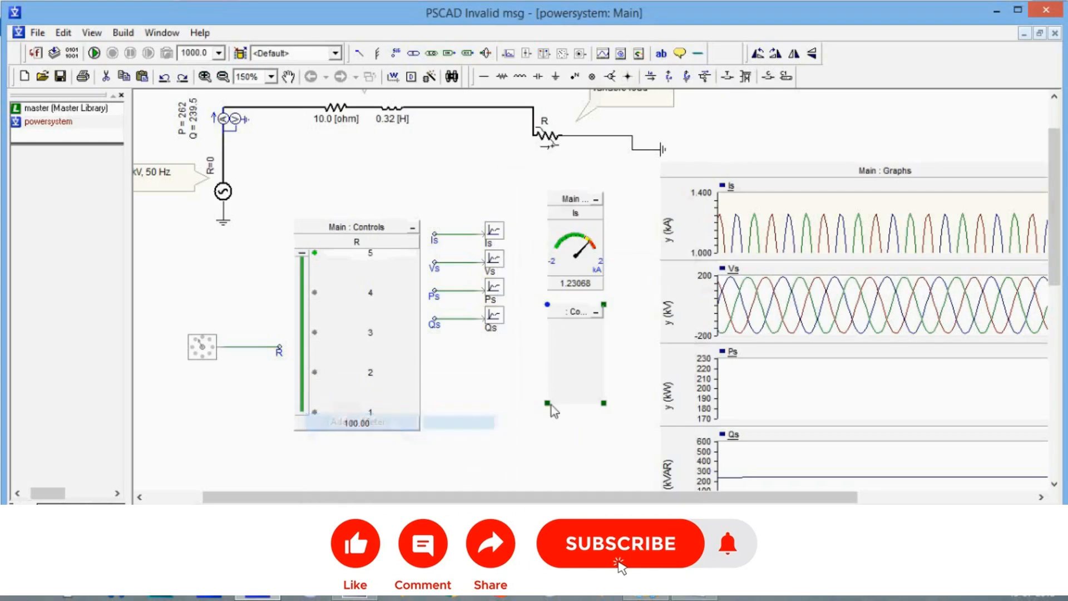
right_click(576, 361)
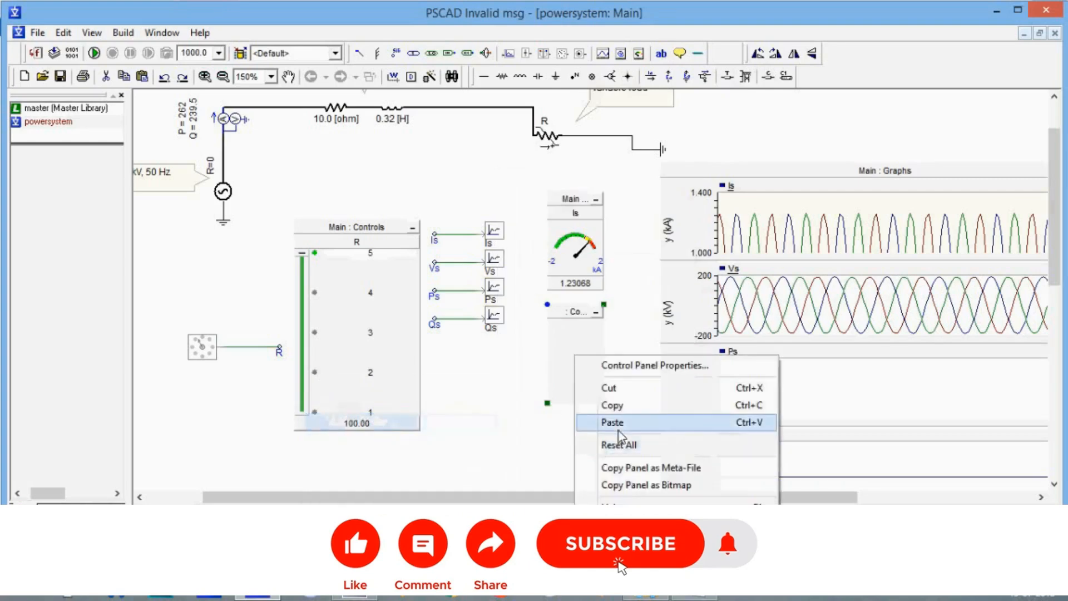
left_click(607, 422)
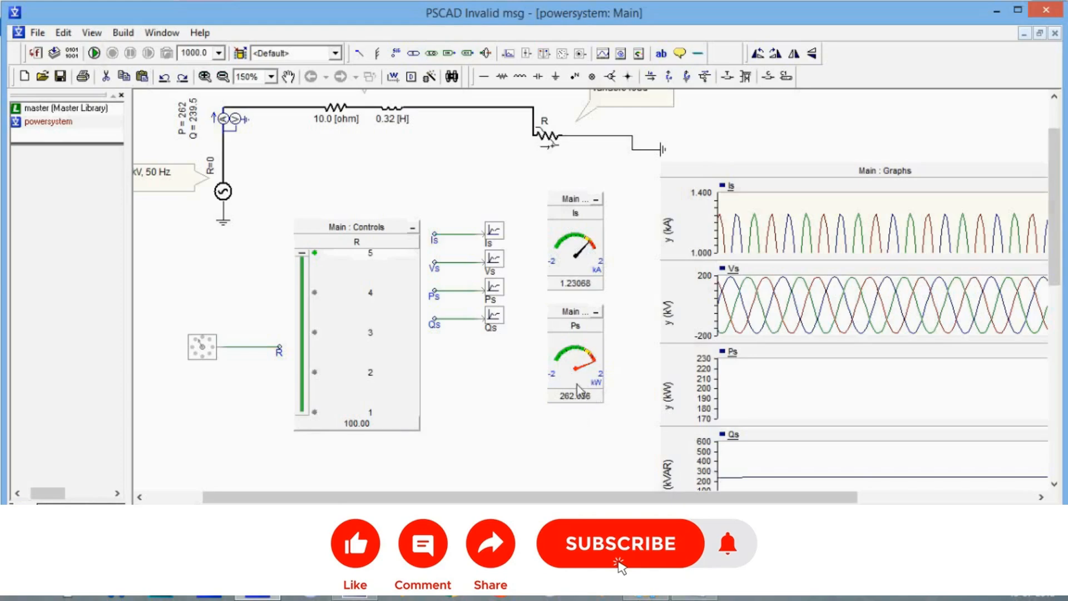
Fit both axes of the Ps graph to the full curve and run the simulation again
key("y")
key("x")
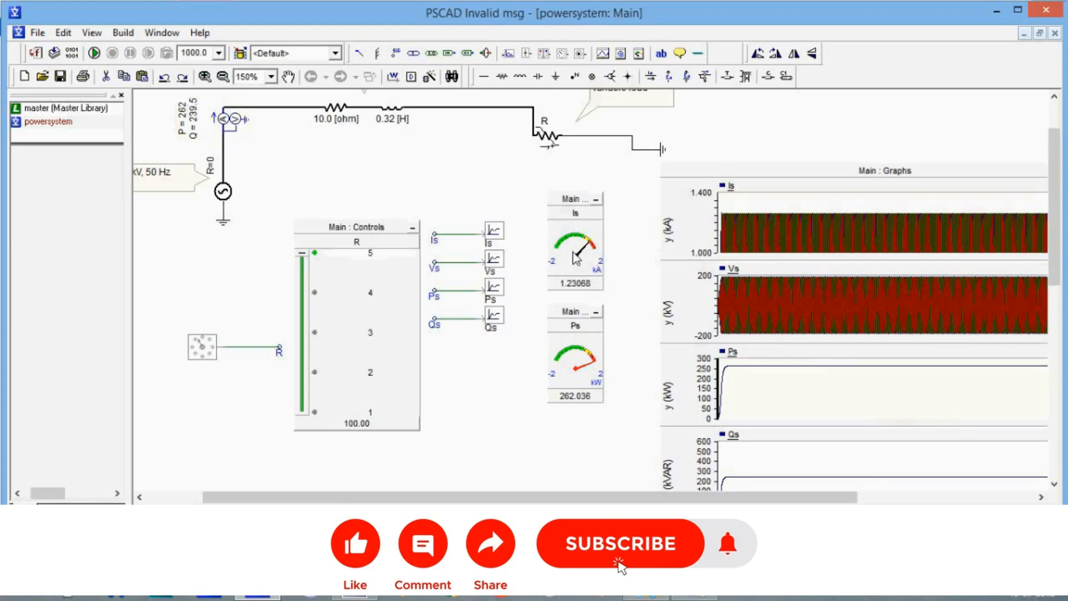
left_click(96, 54)
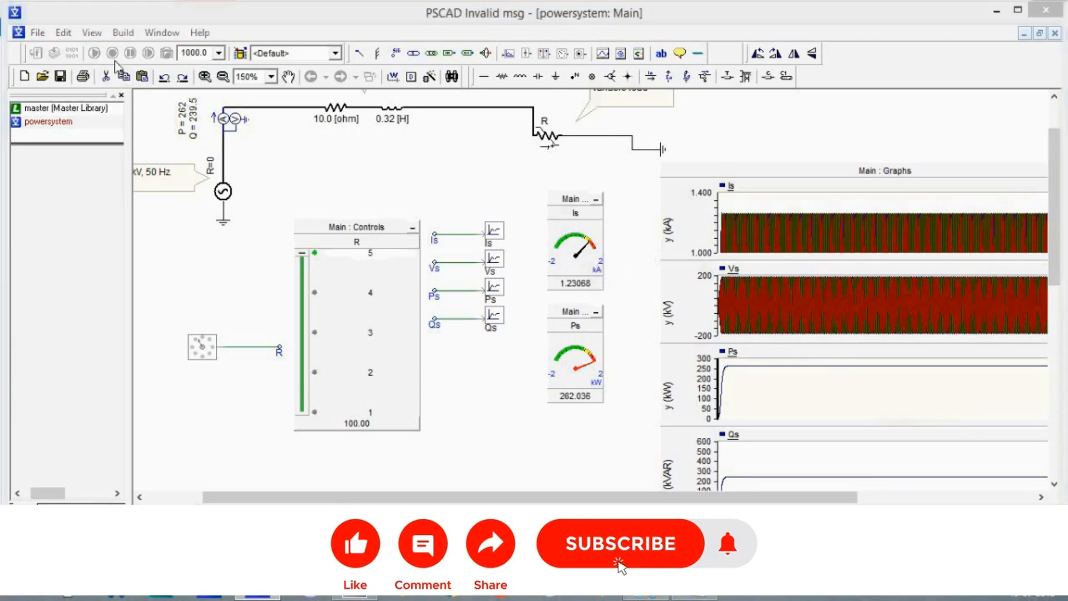